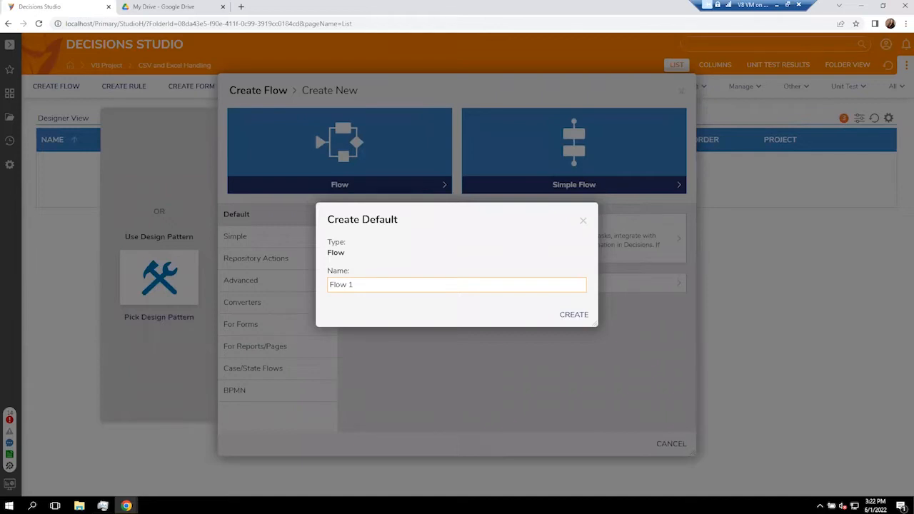
Name the new flow 'Create Excel' and create it.
triple_click(358, 286)
type("Create Excel")
key("Return")
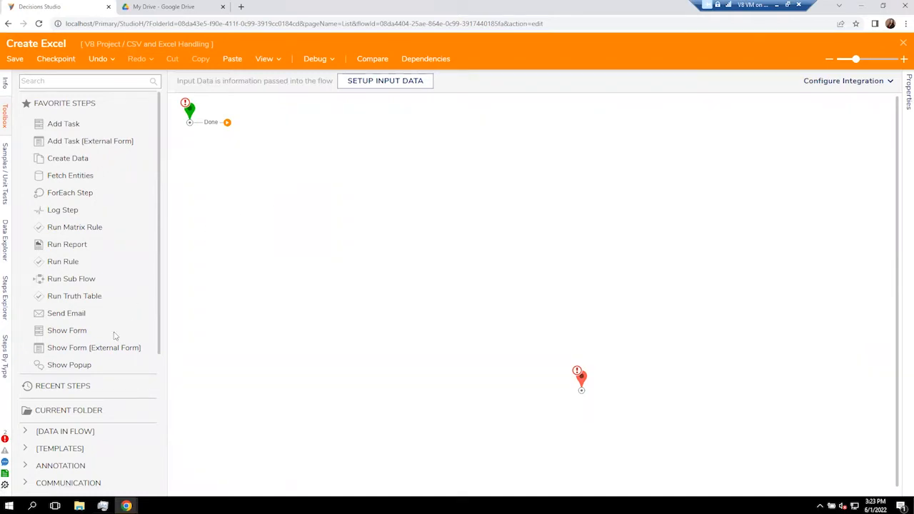
Add a Create New Excel File step from Data > Excel & CSV after the start's Done path.
scroll(107, 280, "down", 5)
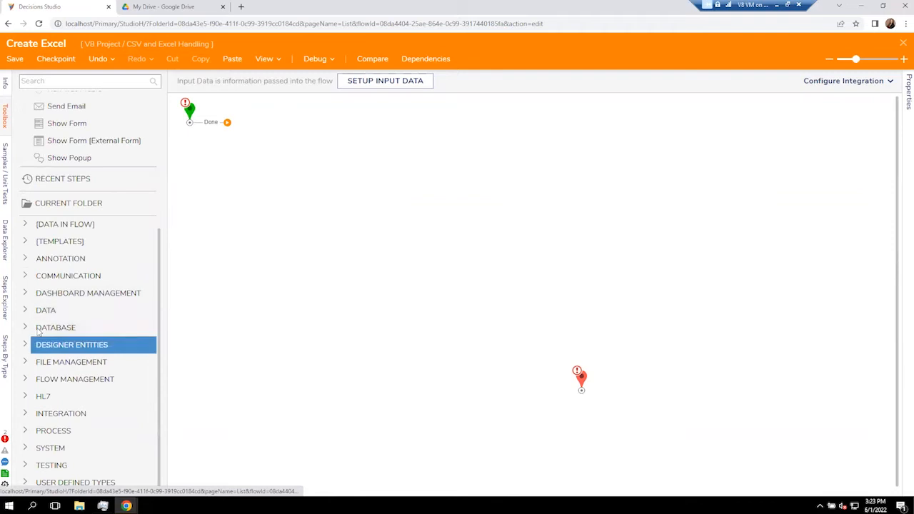
left_click(26, 312)
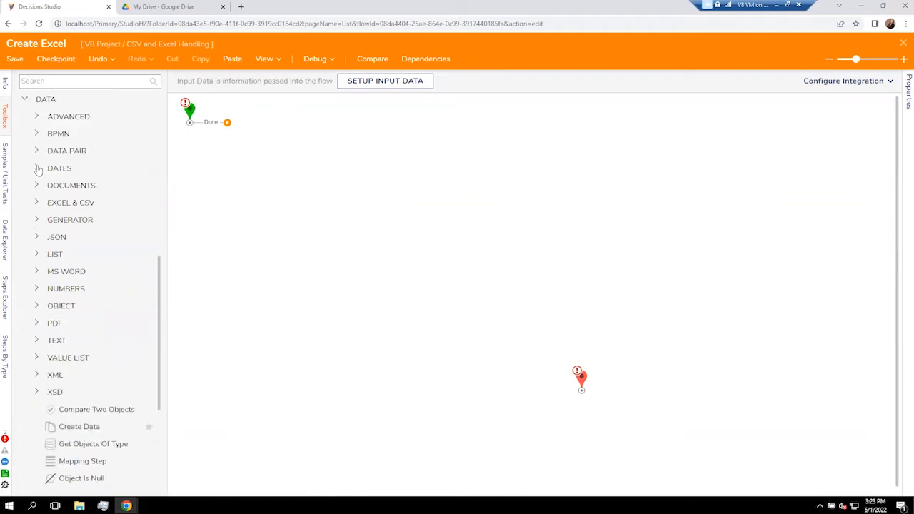
left_click(37, 203)
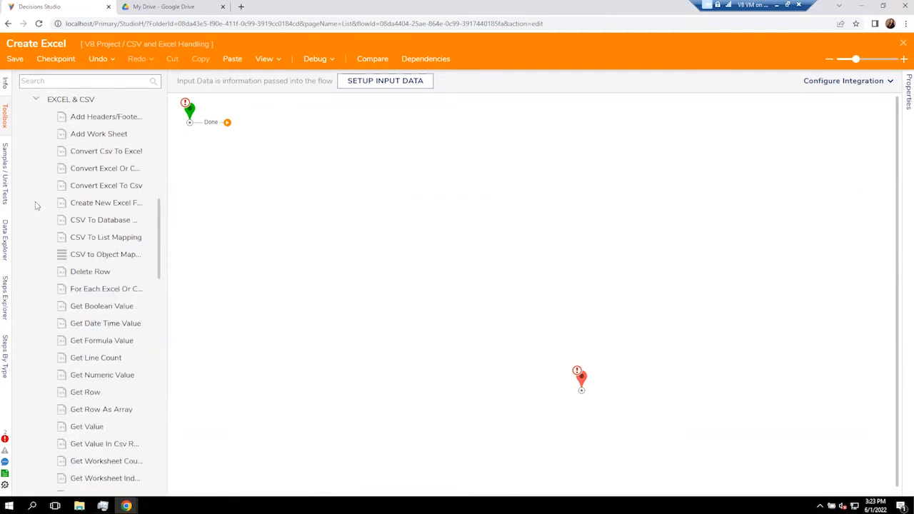
left_click_drag(68, 203, 286, 136)
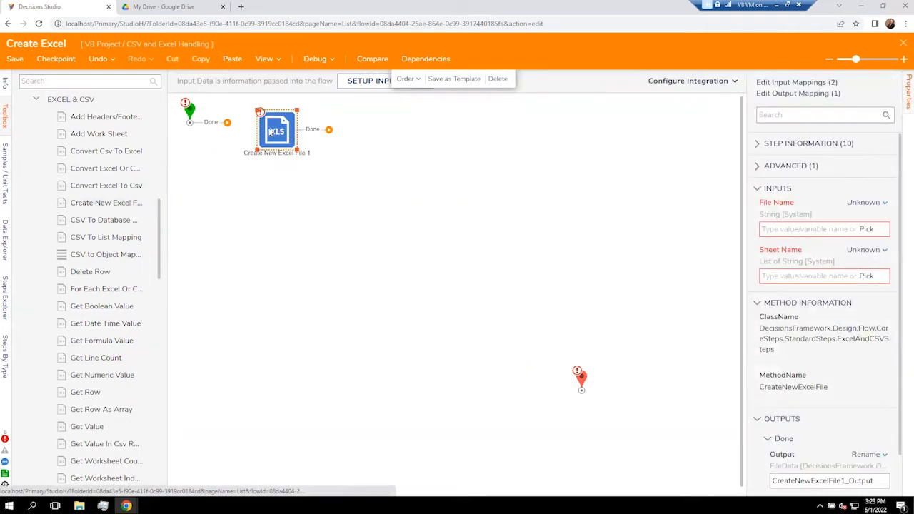
left_click_drag(227, 123, 247, 123)
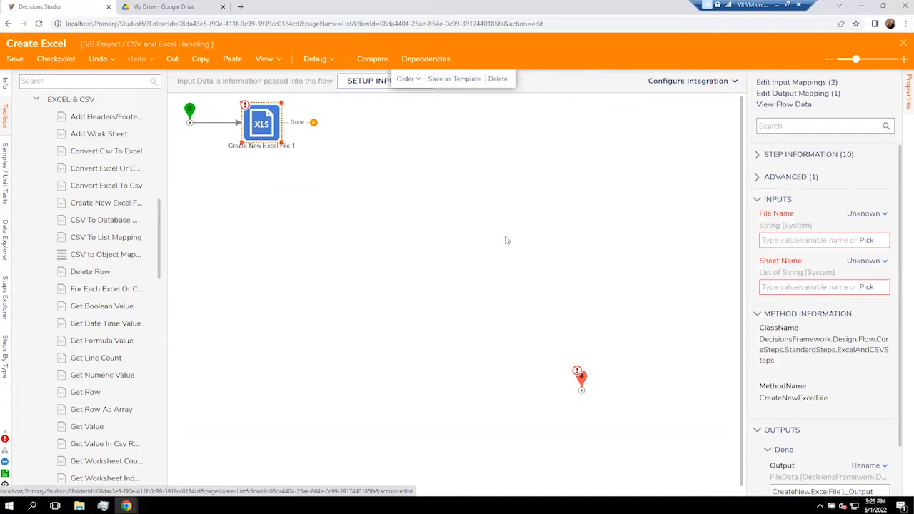
Set the Excel step's File Name to constant 'My Excel Document' and Sheet Name to 'Workbook 1'.
left_click(876, 215)
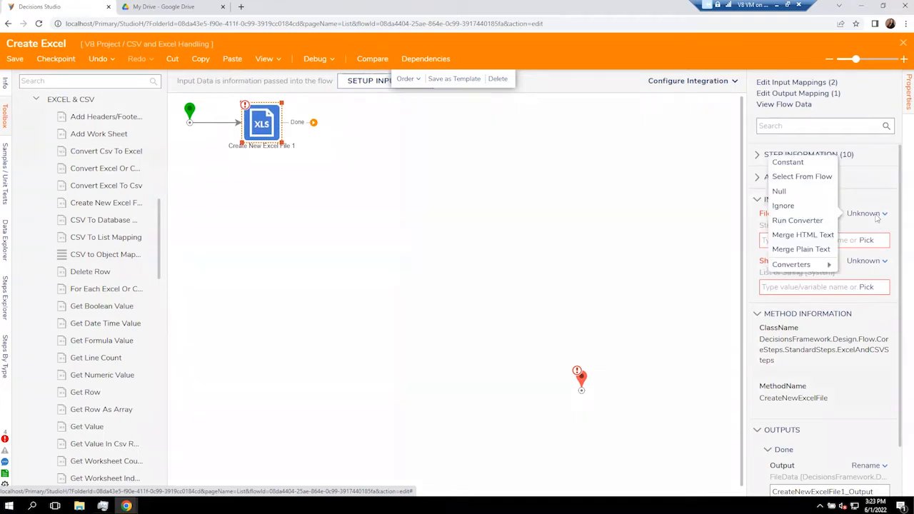
left_click(793, 162)
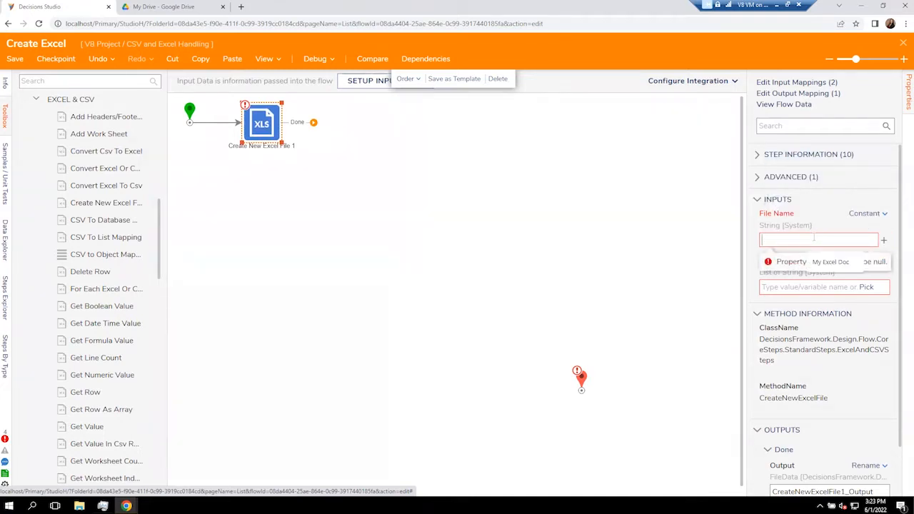
type("My Excel Document")
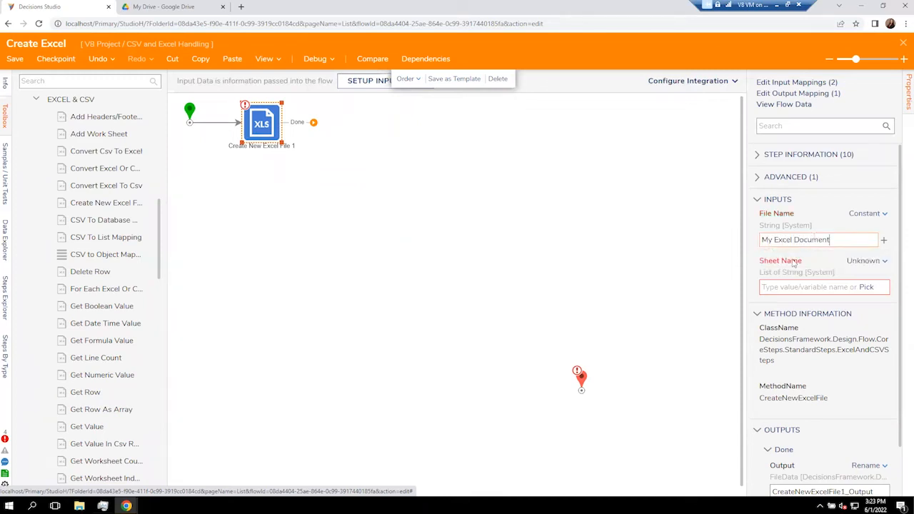
left_click(862, 261)
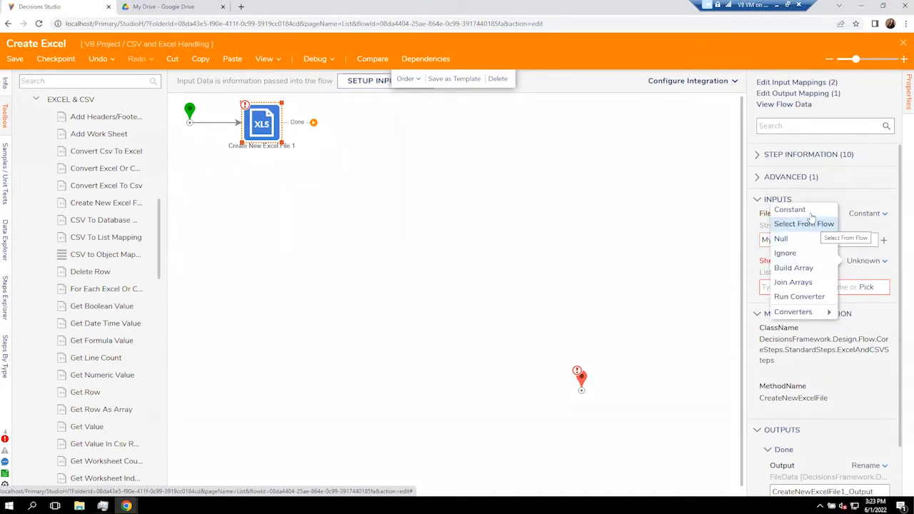
left_click(786, 209)
type("Workbook 1")
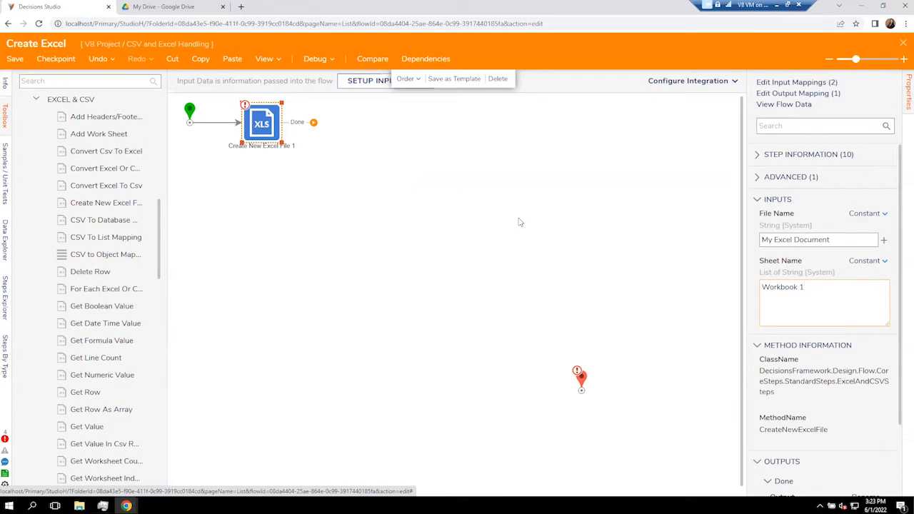
left_click(466, 199)
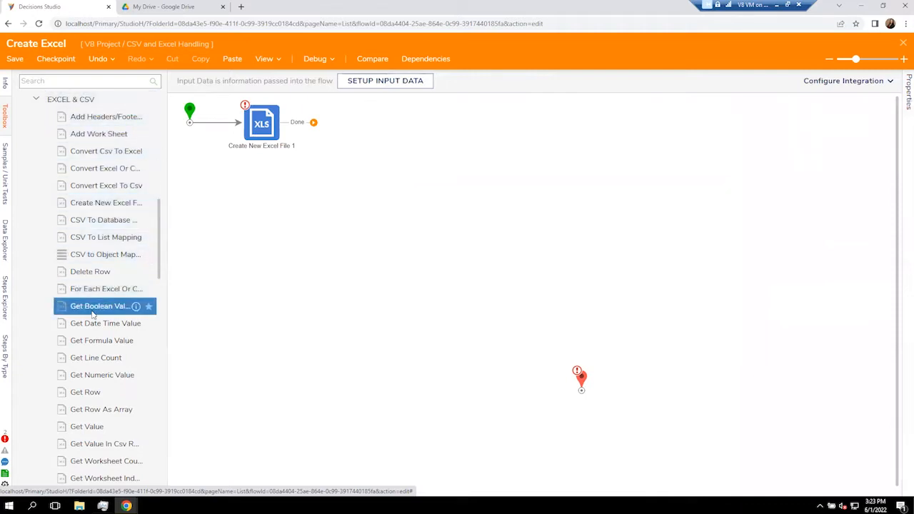
Add Set Values In Row after the Excel step, with Input File mapped to CreateNewExcelFile1_Output.
scroll(93, 341, "down", 2)
scroll(93, 343, "down", 5)
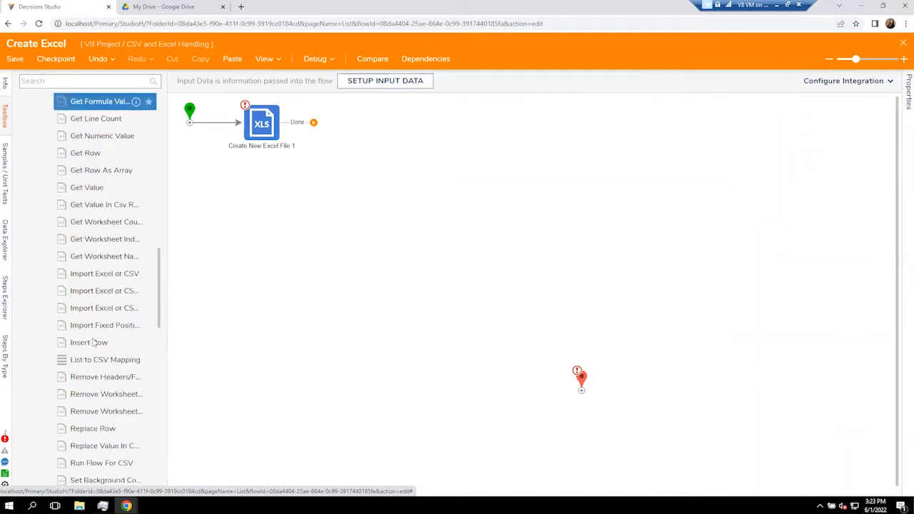
scroll(92, 343, "down", 2)
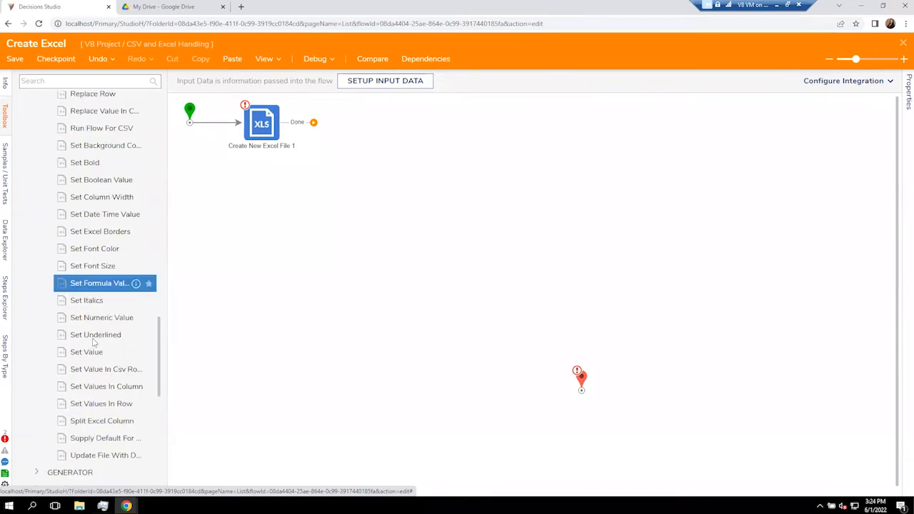
left_click_drag(107, 351, 333, 127)
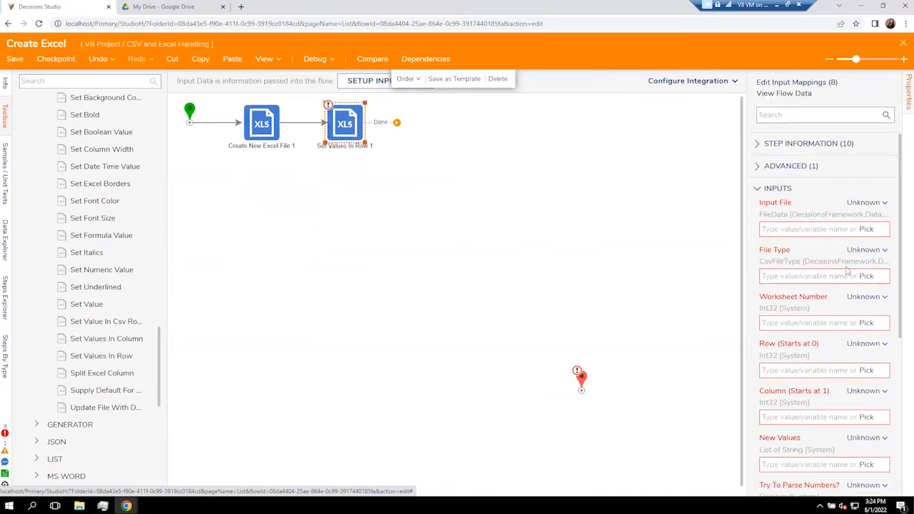
key("ctrl")
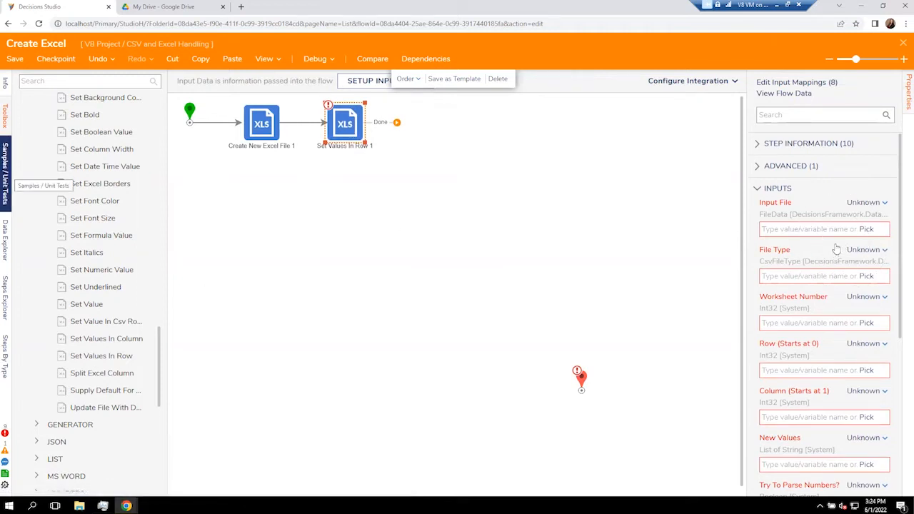
left_click(866, 229)
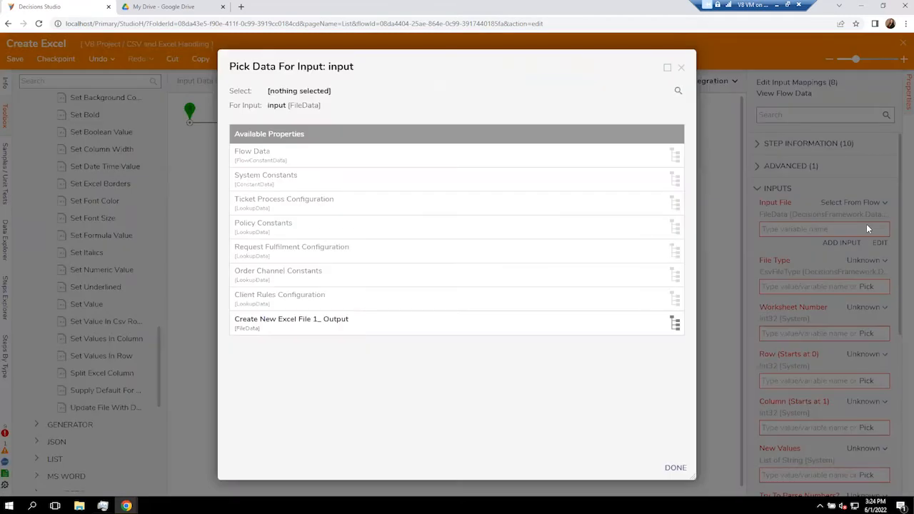
key("ctrl")
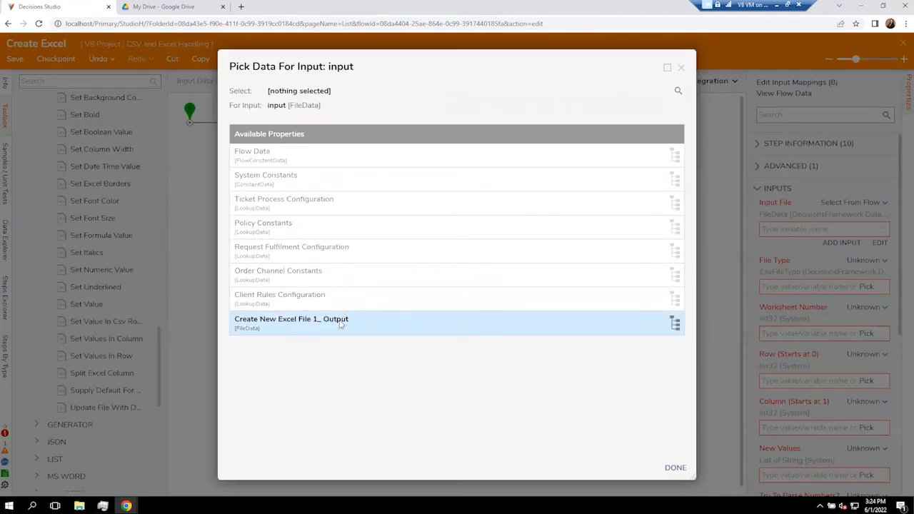
left_click(341, 323)
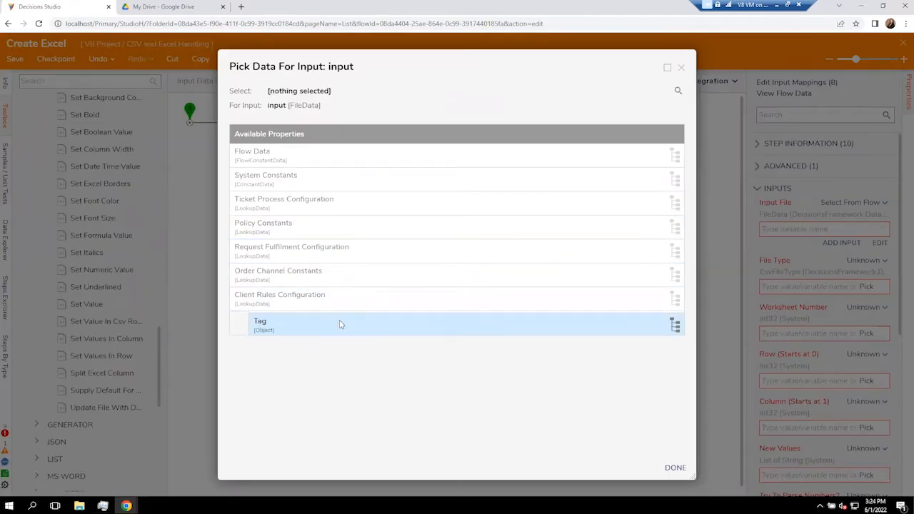
left_click(676, 470)
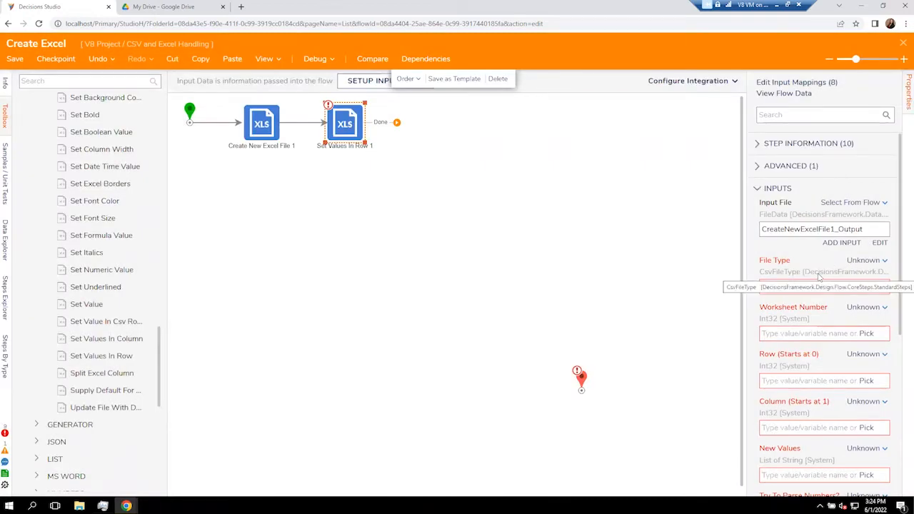
Set the row step's File Type to Excel_xls, Worksheet Number 0, Row 0 and Column 1 as constants.
left_click(863, 262)
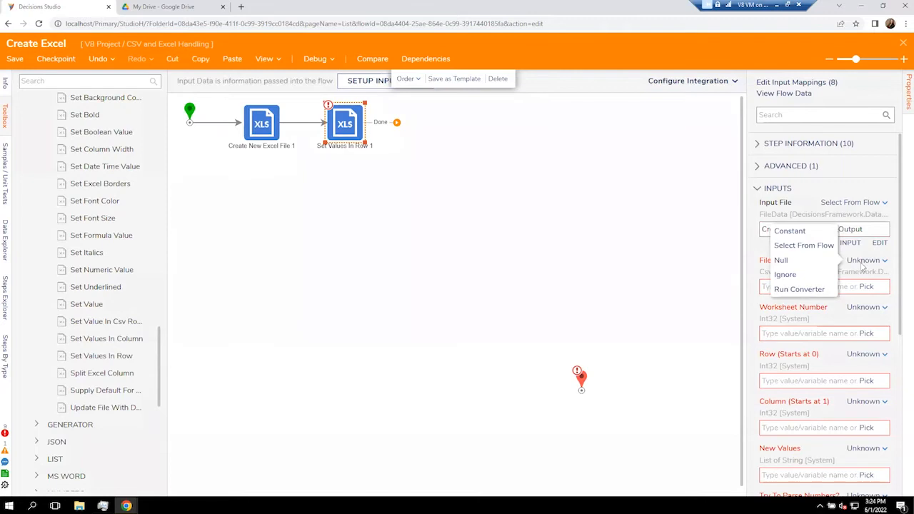
left_click(793, 230)
left_click(883, 287)
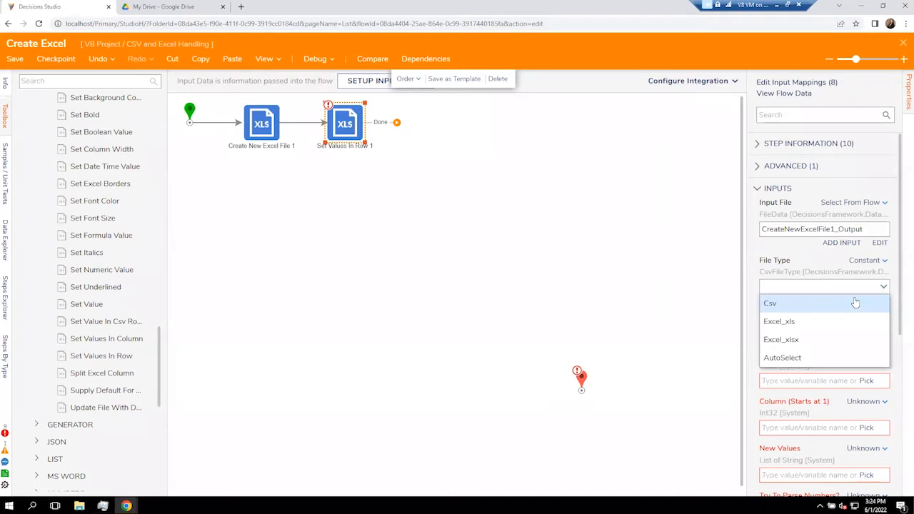
left_click(841, 322)
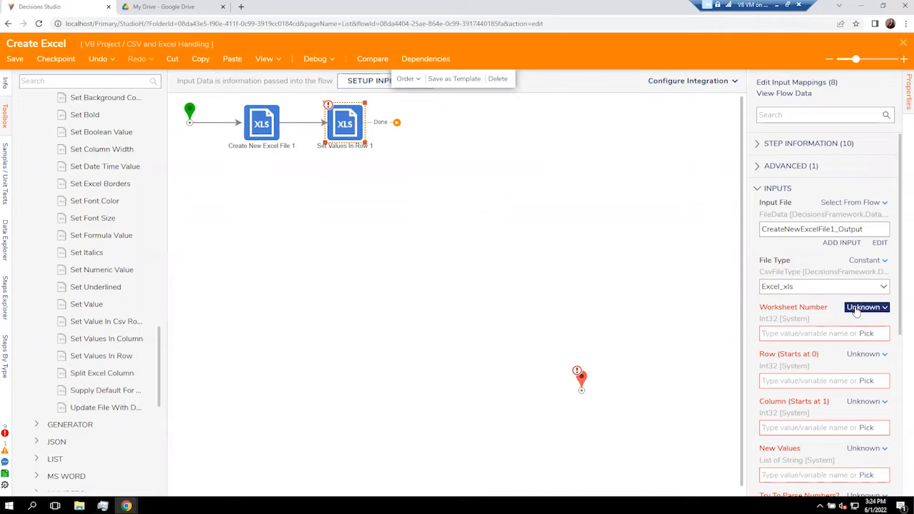
left_click(857, 308)
left_click(790, 270)
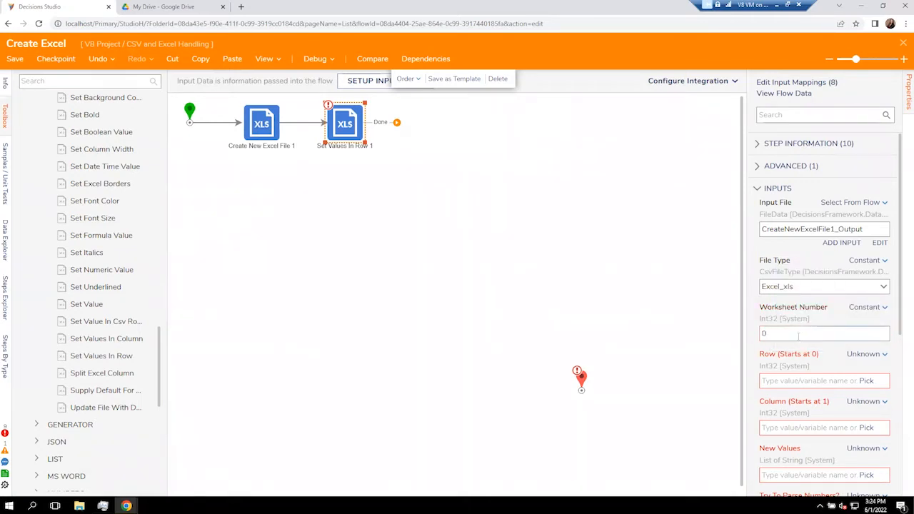
left_click(858, 355)
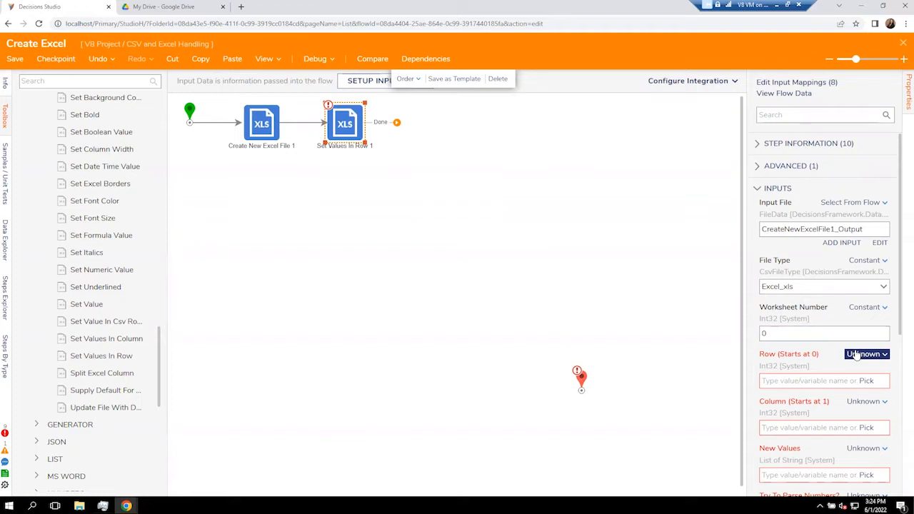
left_click(857, 355)
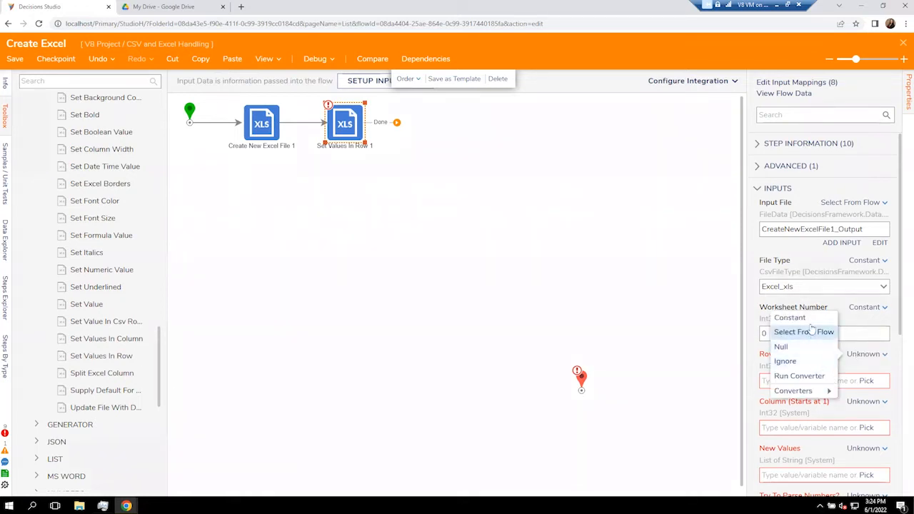
left_click(790, 318)
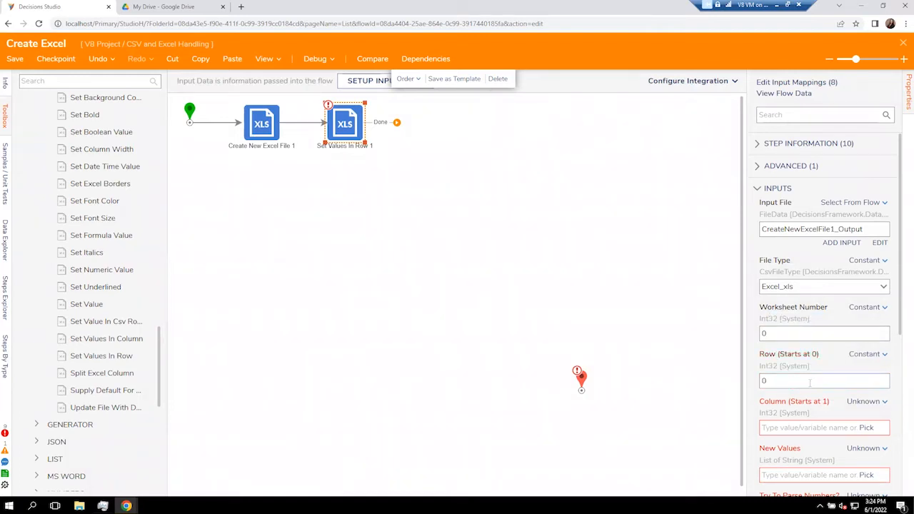
left_click(849, 402)
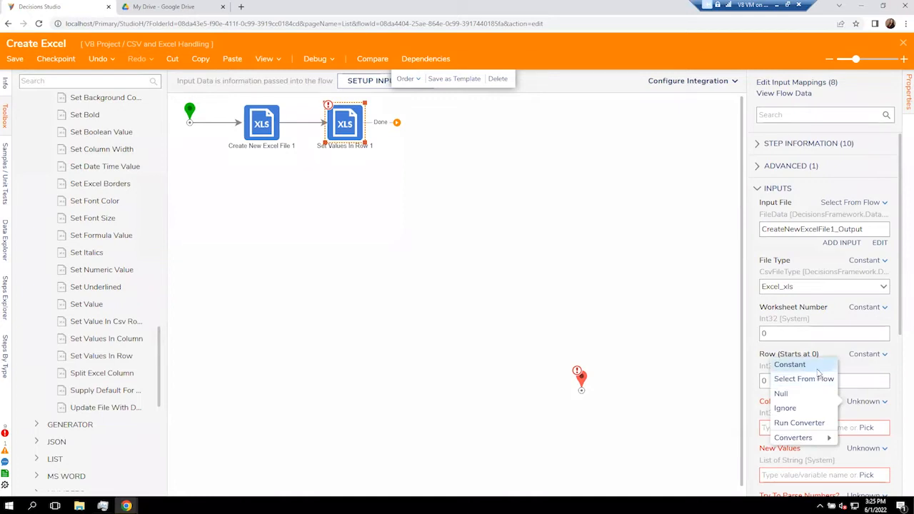
left_click(817, 368)
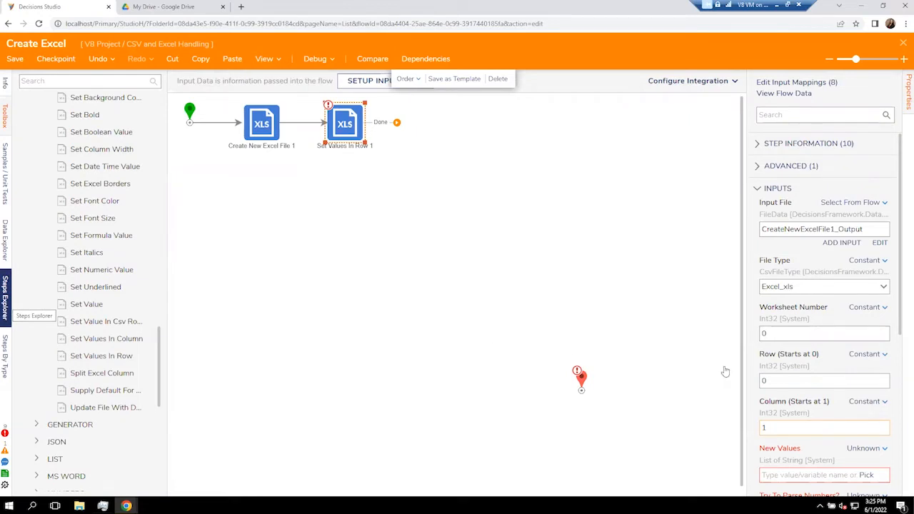
Set New Values to a constant list with headers Name and Email Address.
left_click(872, 449)
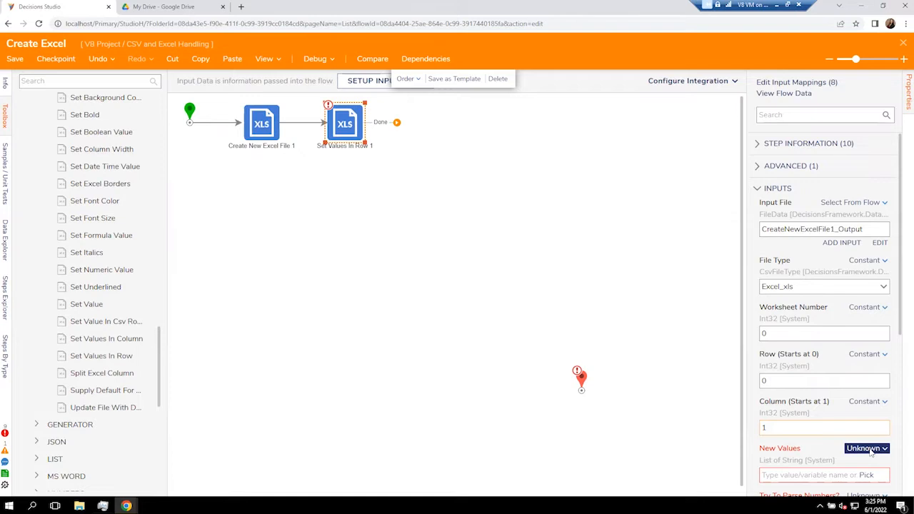
left_click(813, 383)
scroll(812, 457, "down", 2)
left_click(796, 390)
type("Name ")
type("Email Address")
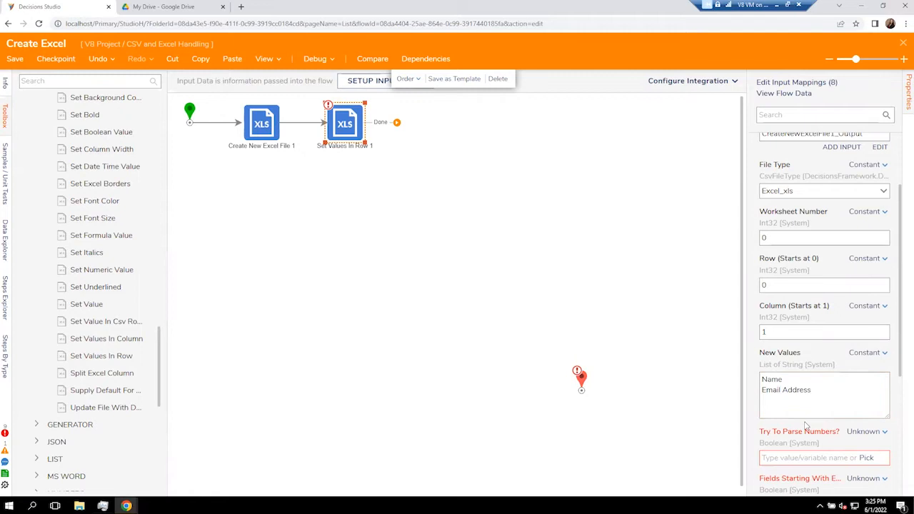
Enable Try To Parse Numbers and Fields Starting With Equals as constant options.
scroll(806, 425, "down", 1)
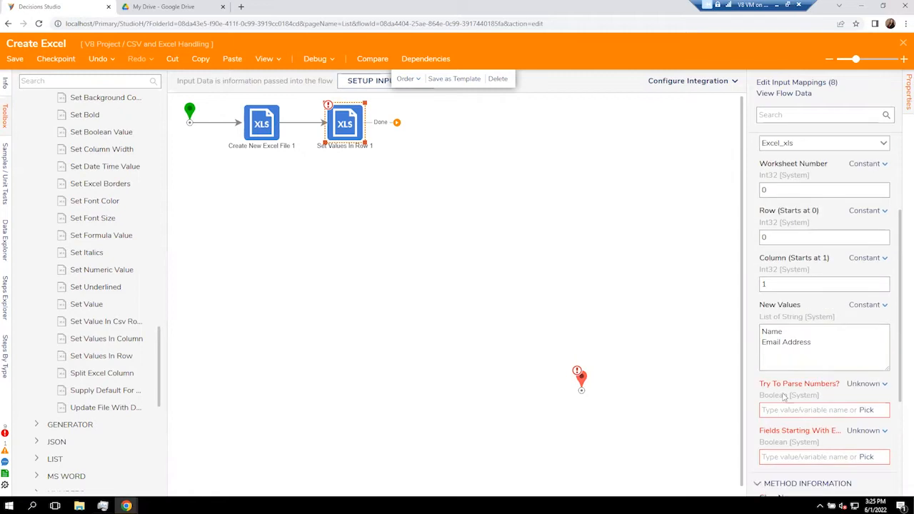
left_click(872, 385)
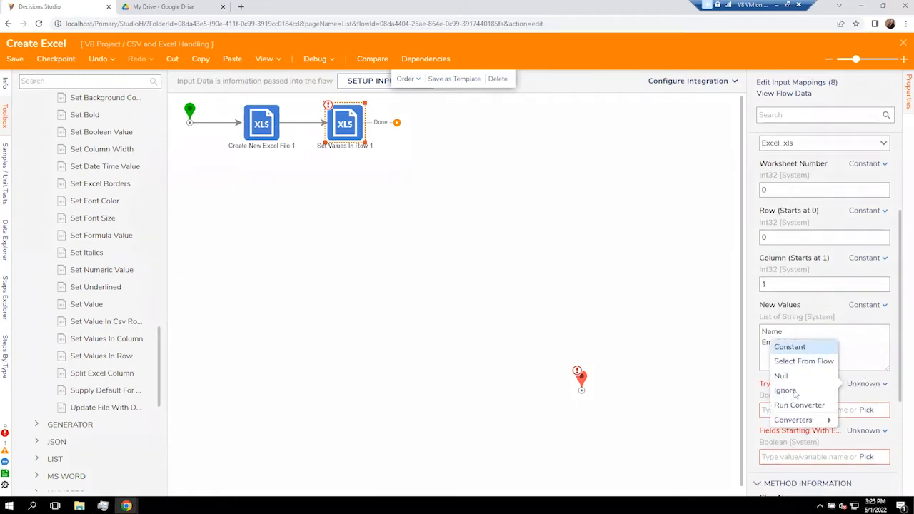
left_click(819, 350)
left_click(773, 410)
left_click(863, 432)
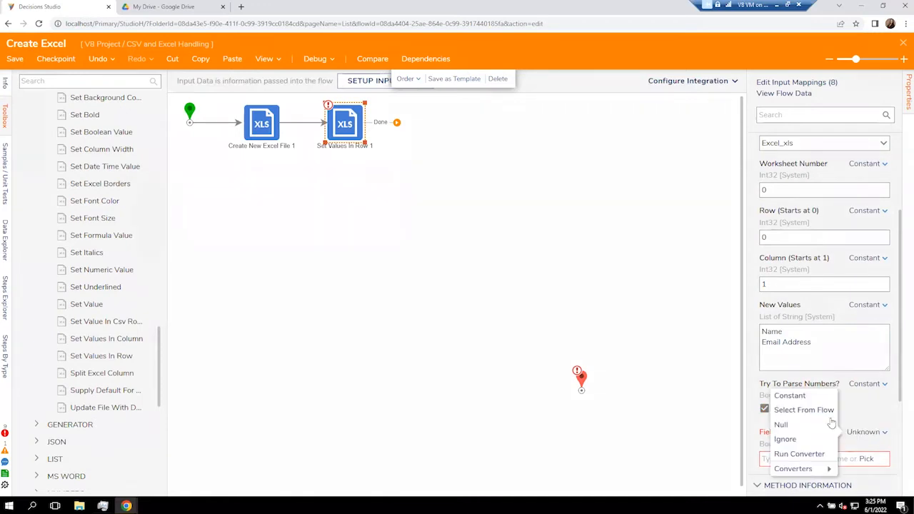
left_click(795, 401)
left_click(767, 458)
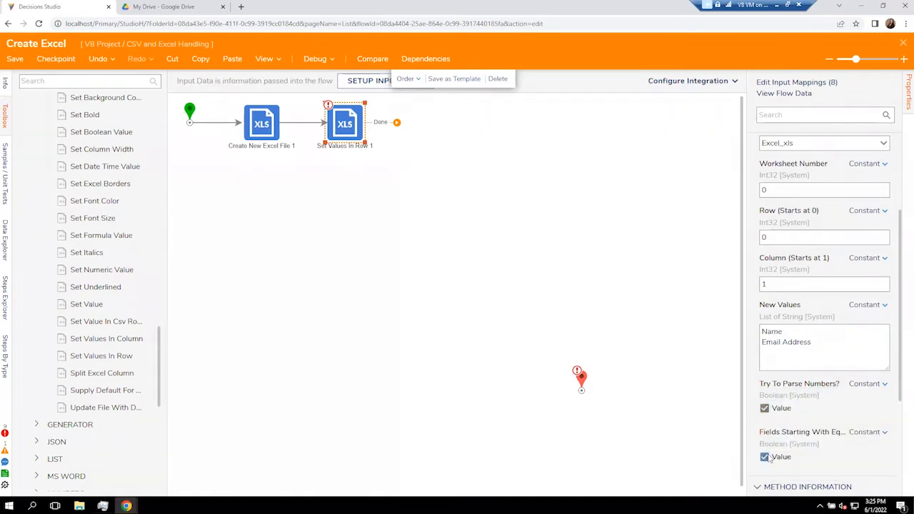
left_click_drag(748, 390, 677, 384)
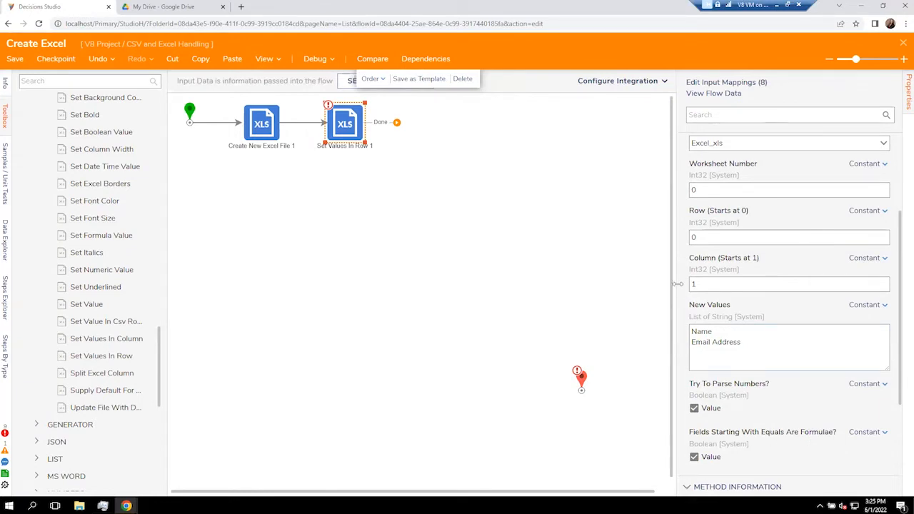
left_click_drag(713, 280, 721, 239)
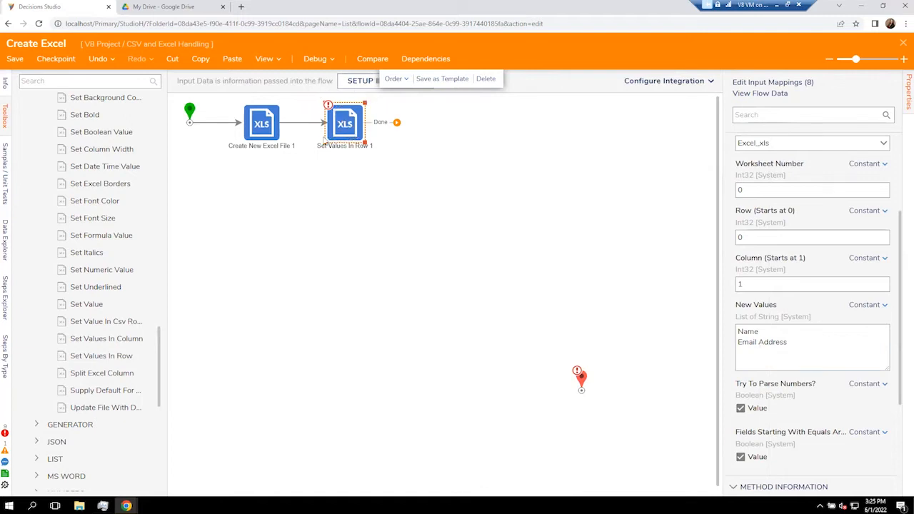
Add a Set Values In Column step after the row step, Input File mapped to CreateNewExcelFile1_Output.
left_click_drag(96, 341, 423, 126)
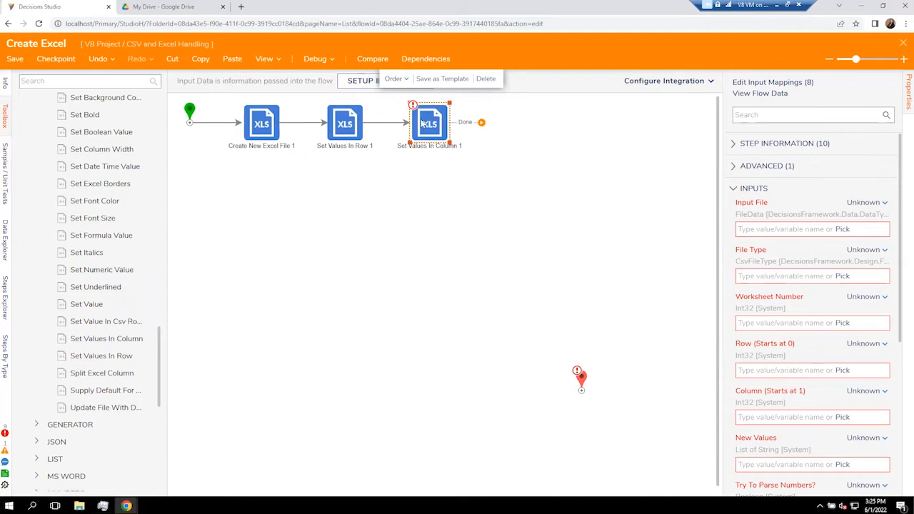
left_click(866, 207)
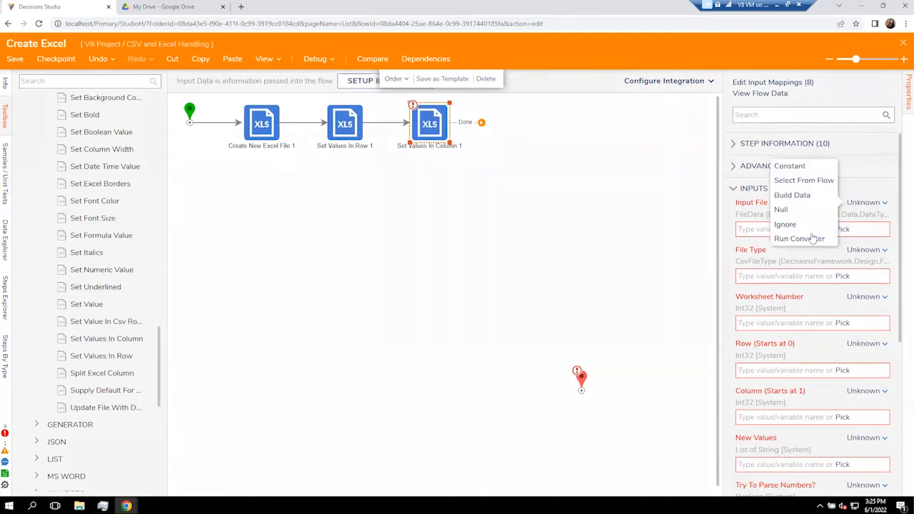
left_click(795, 180)
left_click(333, 328)
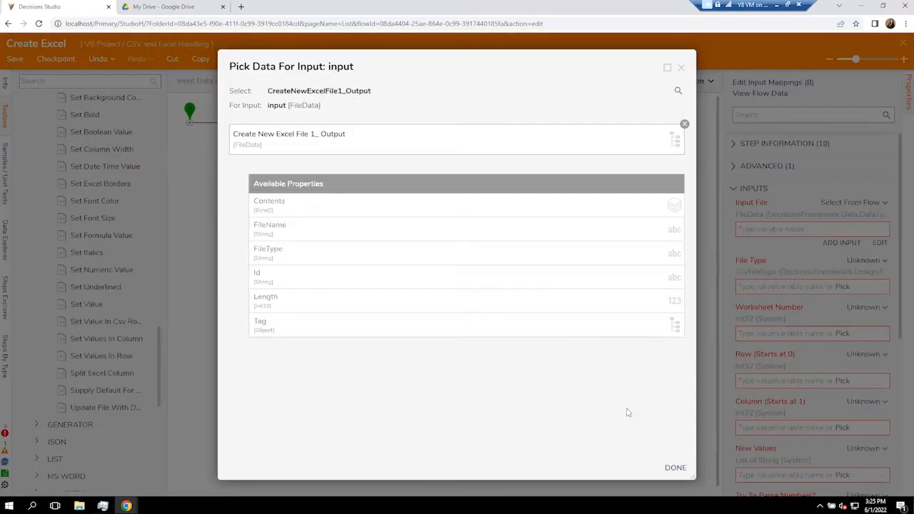
left_click(675, 468)
Set the column step's File Type to the constant Excel_xls.
left_click(865, 260)
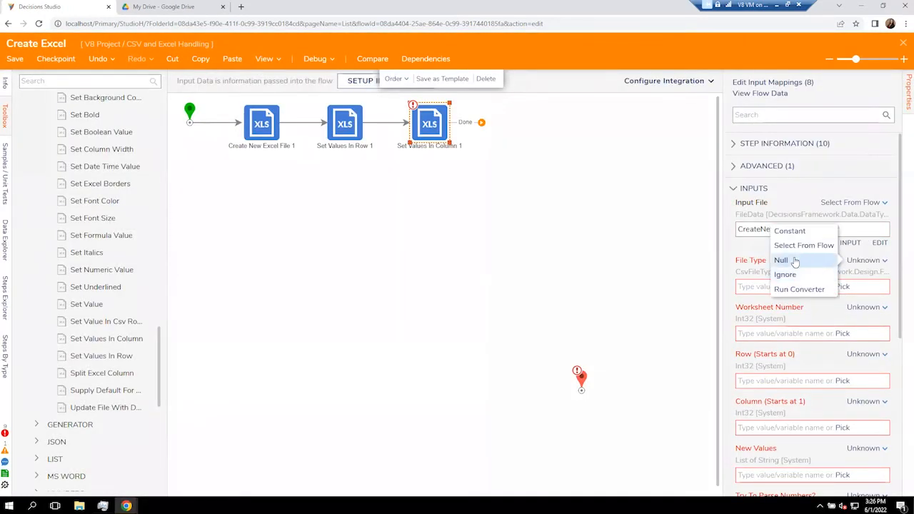
left_click(792, 231)
left_click(883, 288)
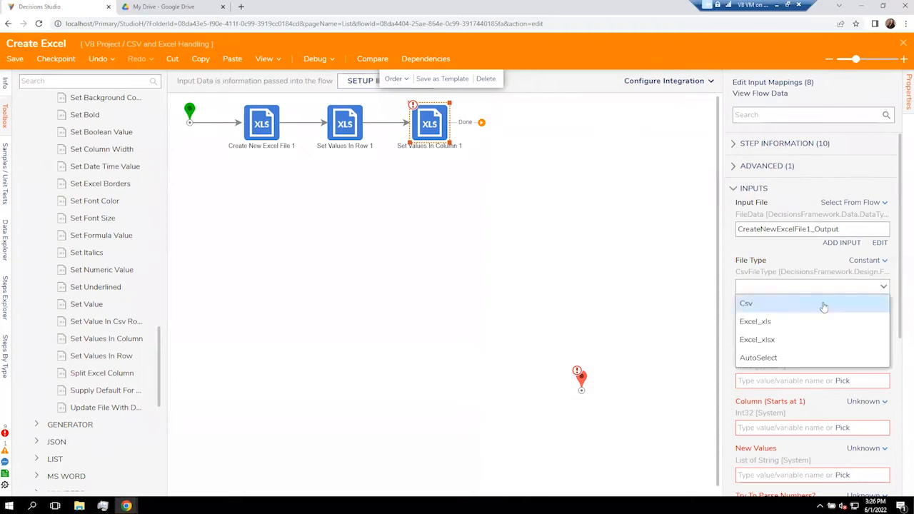
left_click(800, 322)
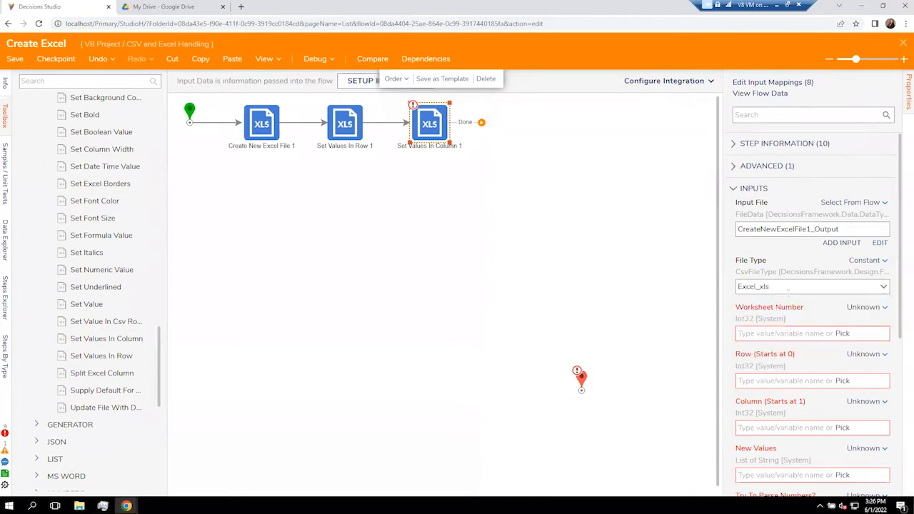
left_click(345, 123)
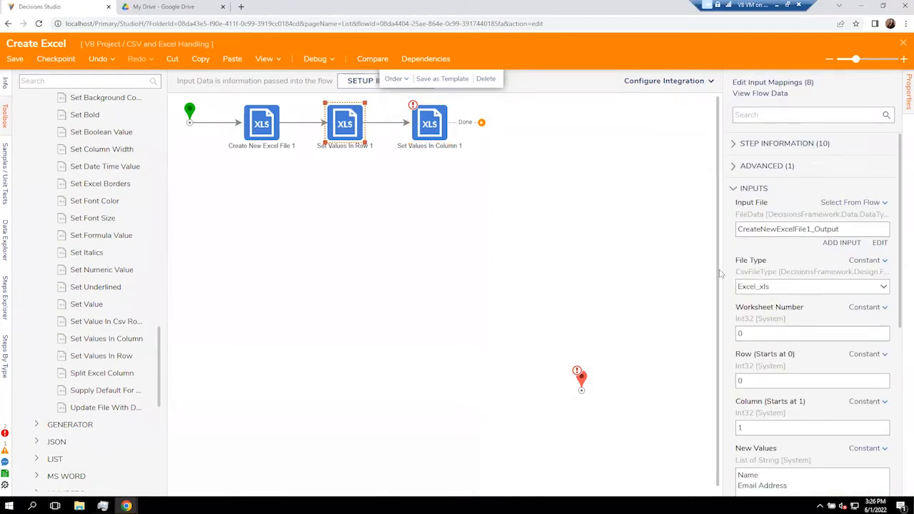
left_click(437, 131)
Set Worksheet Number 0, Row 1 and Column 1 as constants on the column step.
left_click(858, 309)
left_click(789, 270)
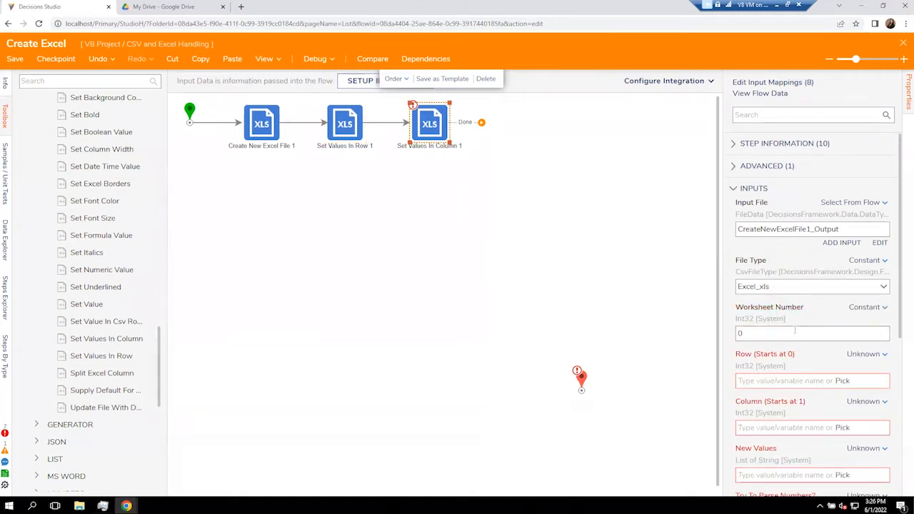
left_click(855, 360)
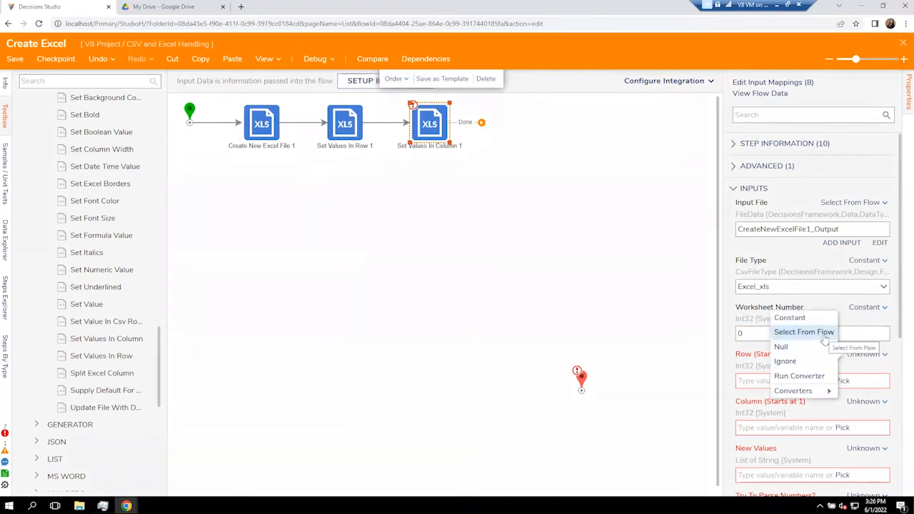
left_click(790, 317)
left_click(819, 378)
type("1")
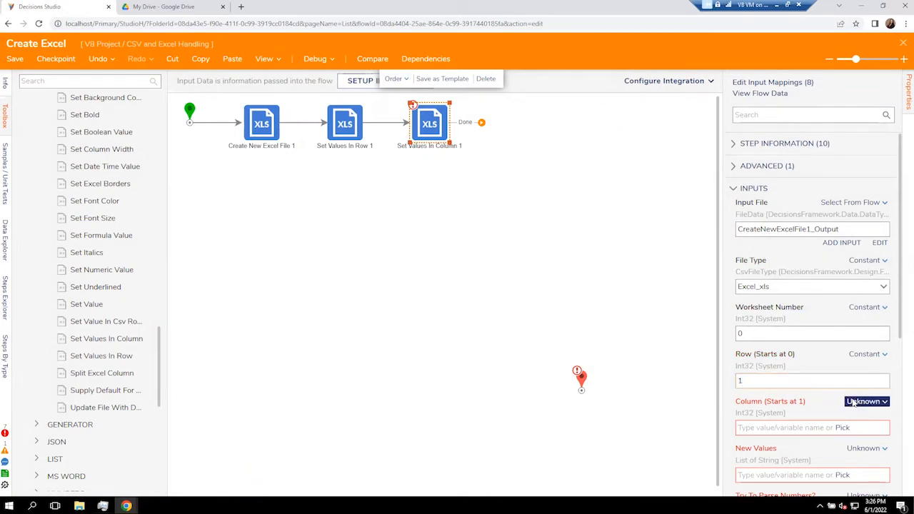
left_click(861, 401)
left_click(808, 365)
left_click(790, 427)
scroll(790, 427, "down", 2)
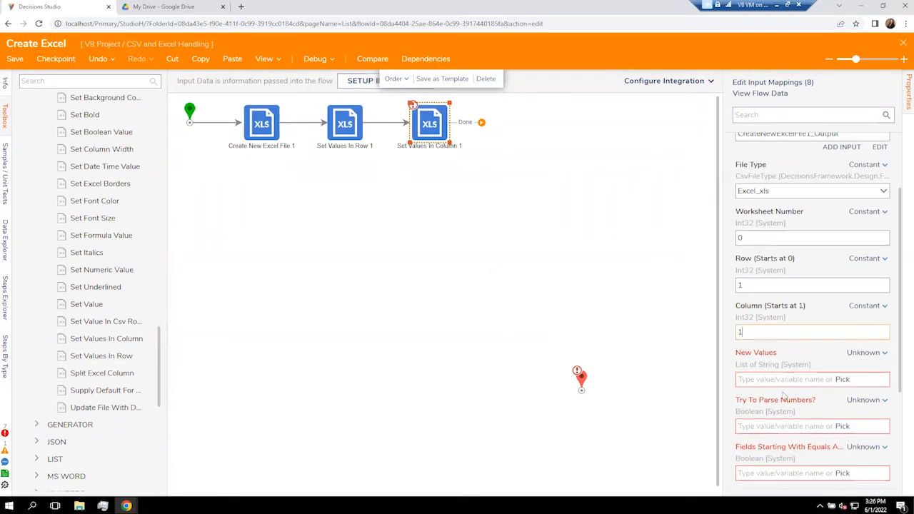
Enter three sample first names as the constant New Values list.
left_click(863, 353)
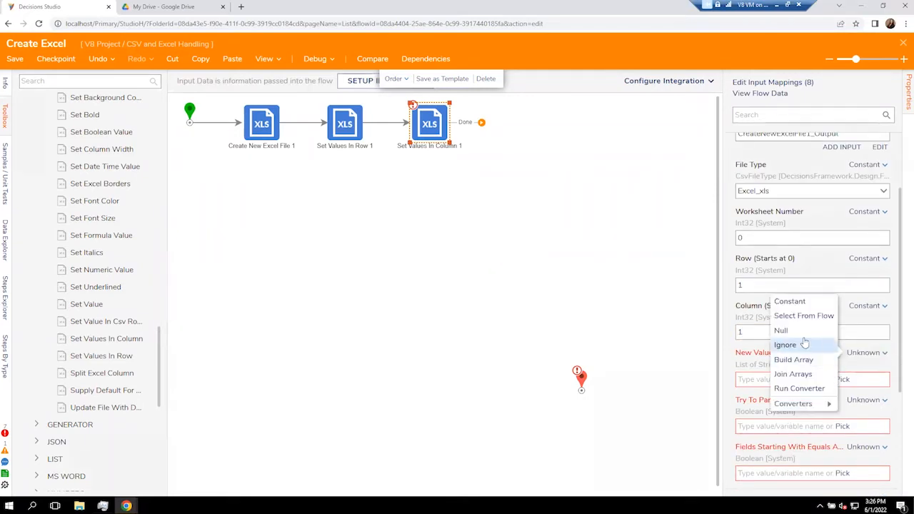
left_click(799, 308)
left_click(780, 383)
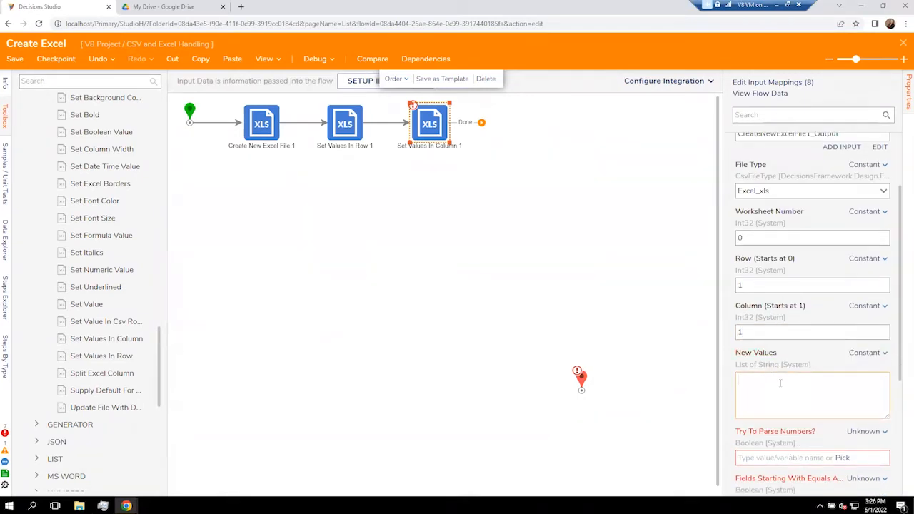
type("Albert Anna Antho")
left_click(826, 436)
Enable Try To Parse Numbers and Fields Starting With Equals on the column step.
scroll(828, 428, "down", 2)
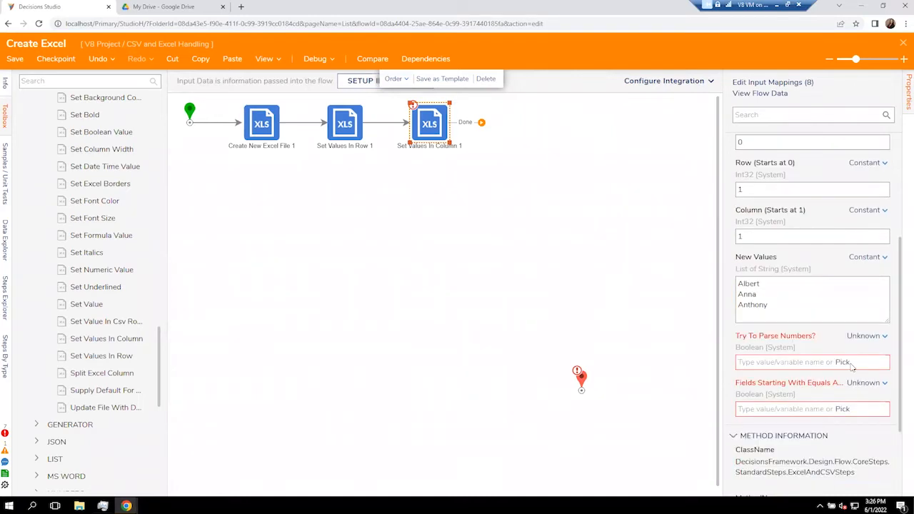
left_click(858, 336)
left_click(786, 298)
left_click(741, 360)
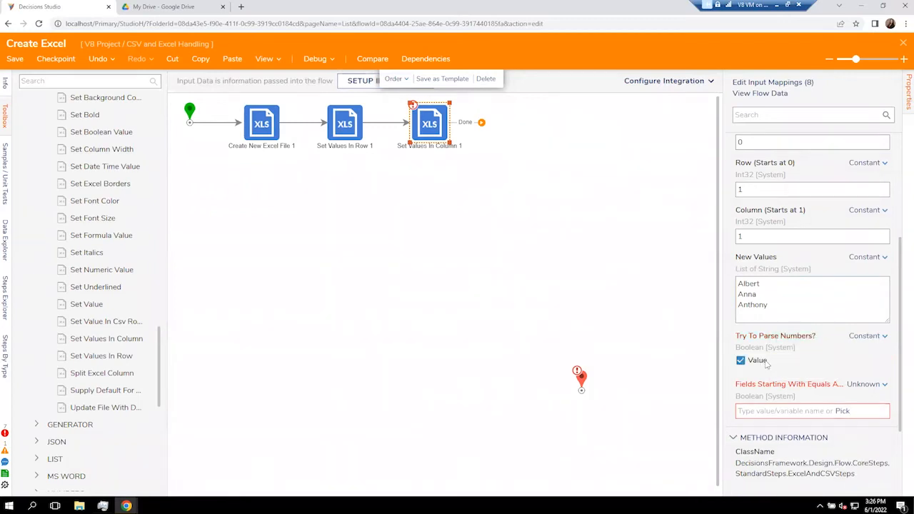
left_click(866, 384)
left_click(788, 347)
left_click(755, 410)
Copy the configured Set Values In Column 1 step.
scroll(756, 412, "up", 1)
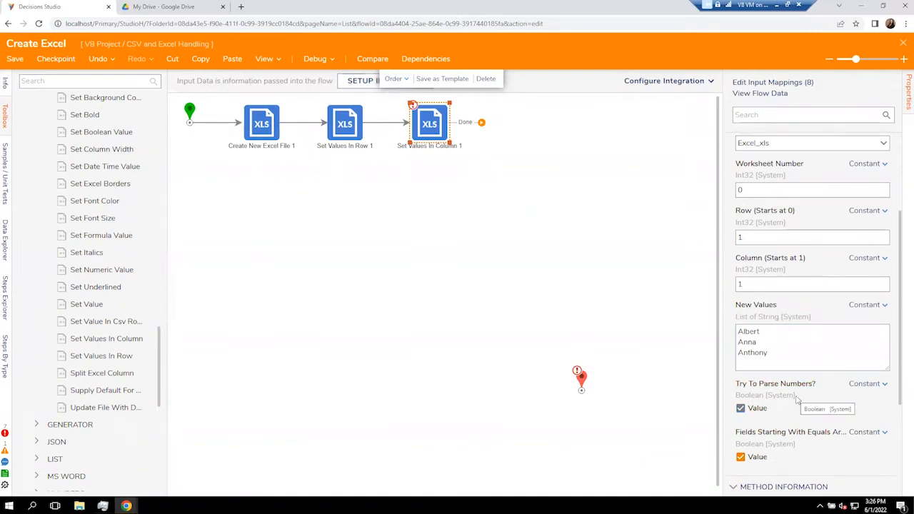
scroll(786, 389, "up", 3)
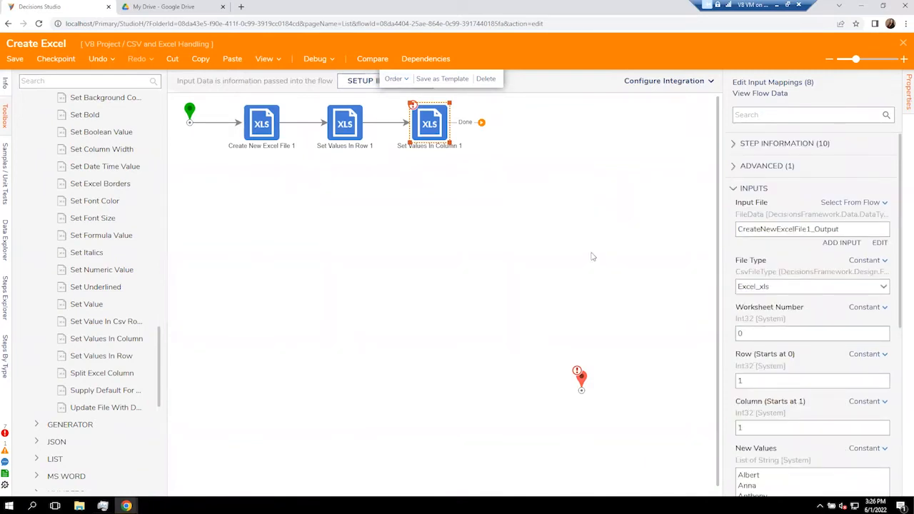
left_click(593, 257)
left_click(441, 135)
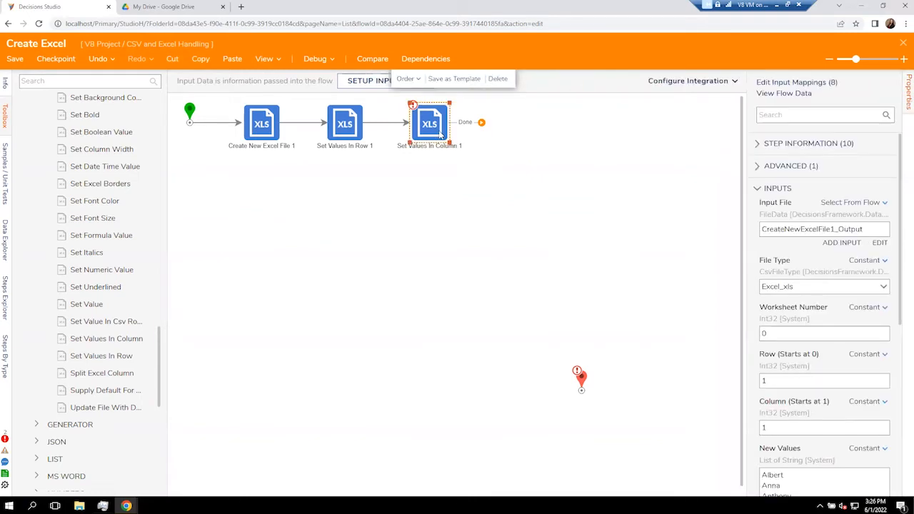
key("ctrl+c")
Paste a duplicate of the column step and place it after the first column step.
left_click(531, 155)
key("ctrl+v")
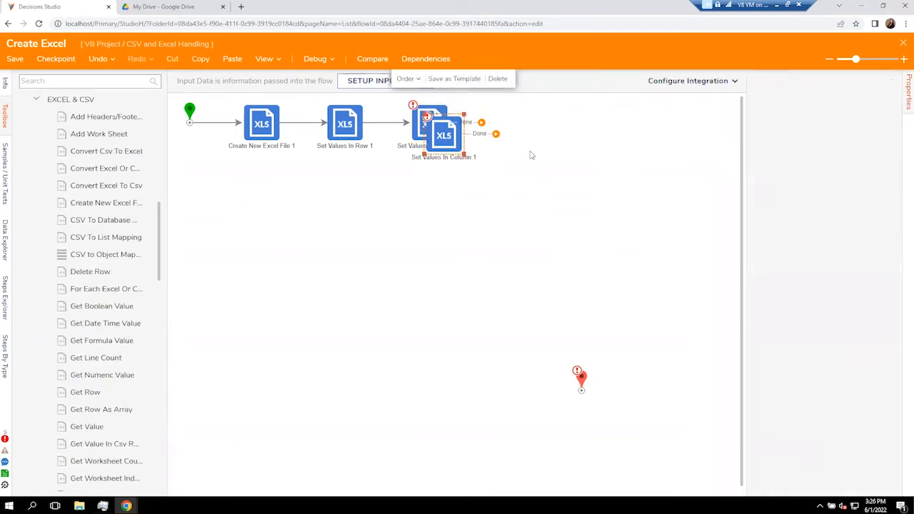
left_click_drag(449, 149, 508, 127)
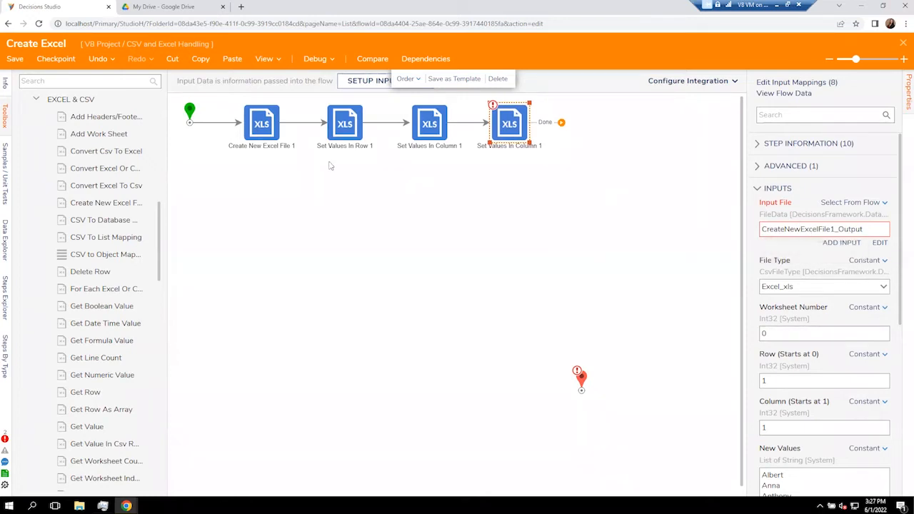
left_click(262, 126)
Change the duplicate to column 2 and enter three sample e-mail addresses as its values.
left_click(788, 427)
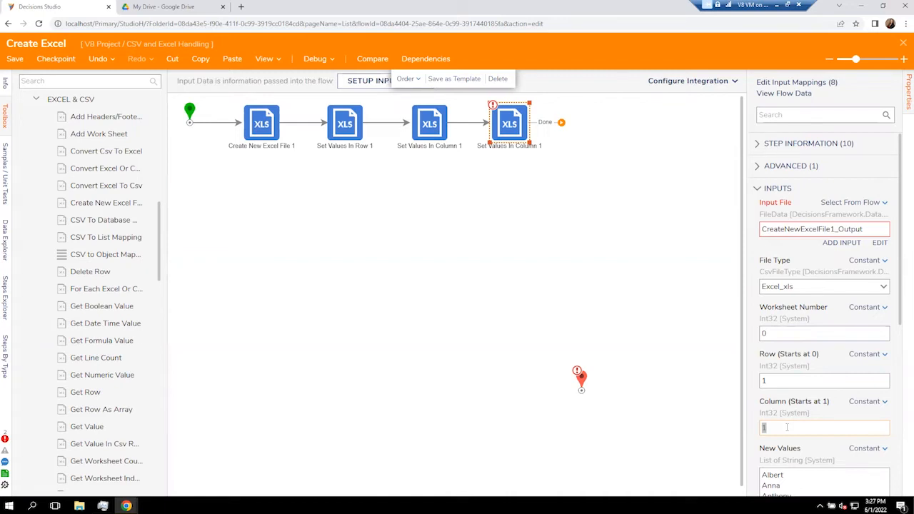
scroll(787, 428, "down", 1)
left_click(795, 427)
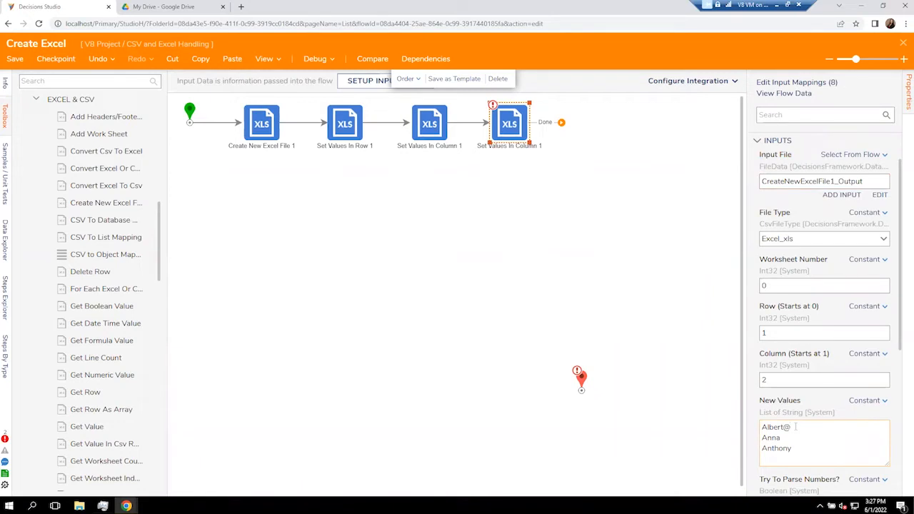
scroll(791, 449, "down", 2)
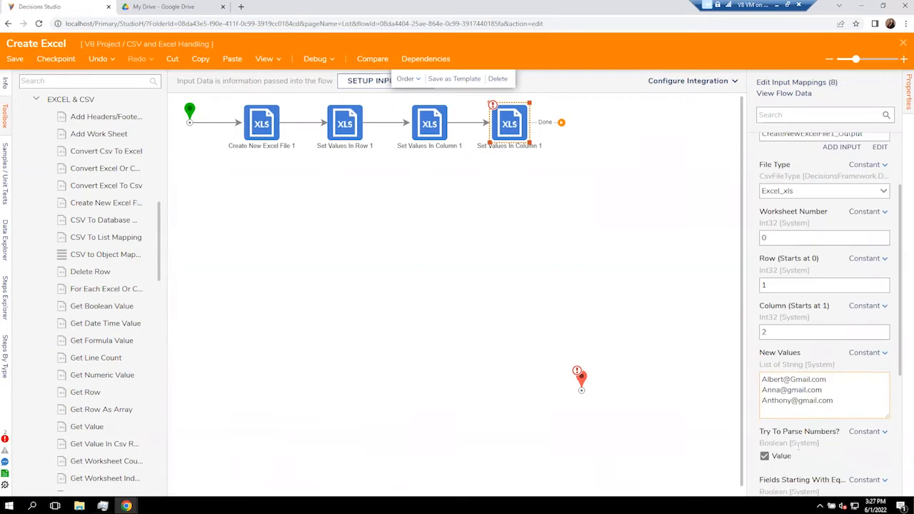
left_click(645, 288)
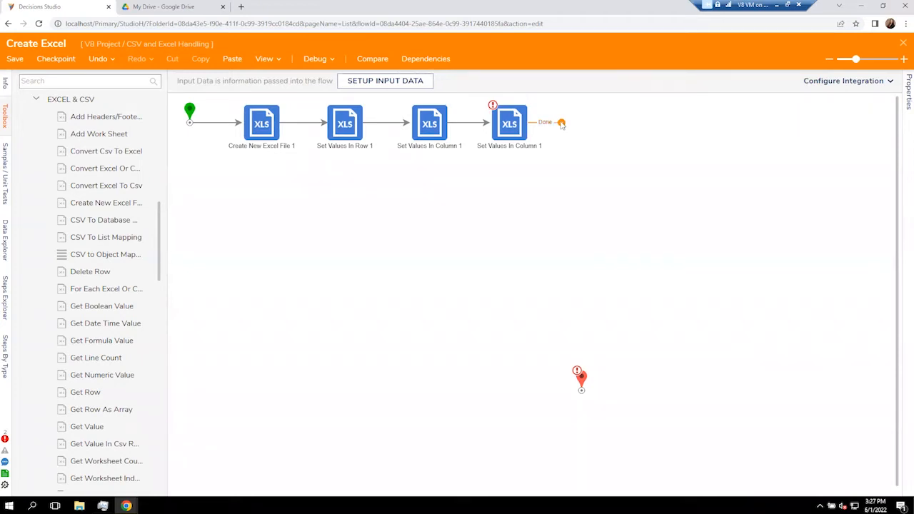
Add an Update File With Data step at the end of the flow.
left_click_drag(561, 123, 606, 131)
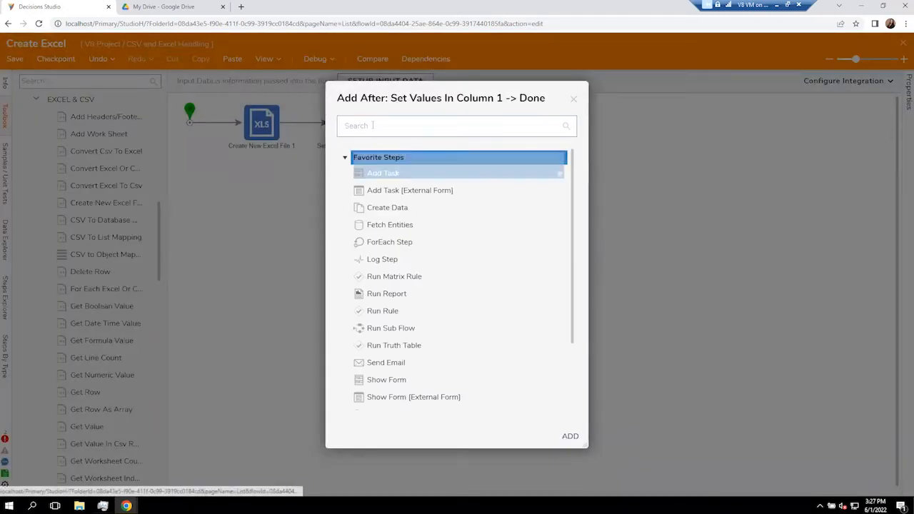
left_click(492, 299)
left_click(573, 101)
scroll(111, 393, "down", 8)
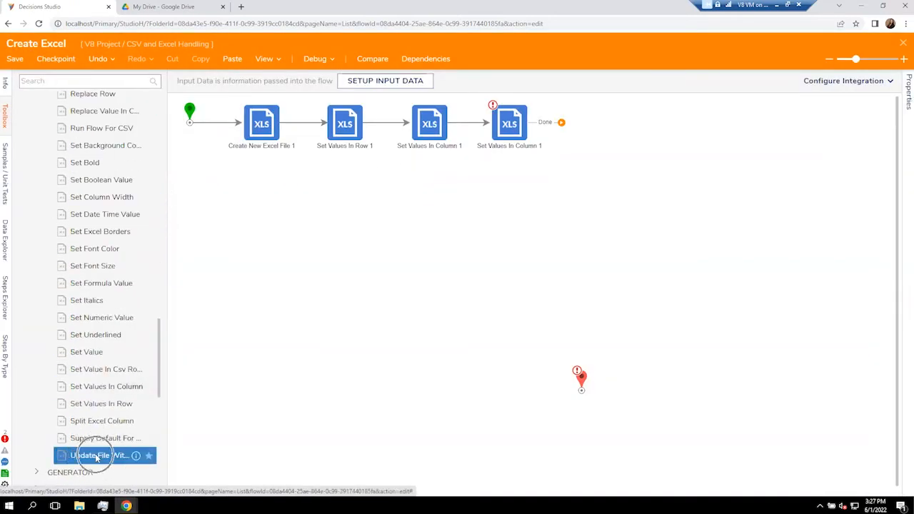
left_click_drag(208, 417, 582, 129)
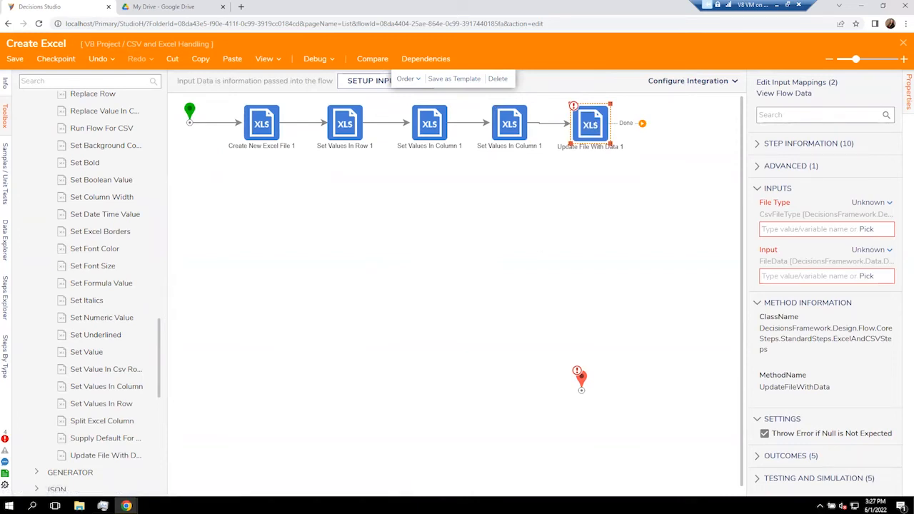
Set its File Type to constant Excel_xls and its file input to CreateNewExcelFile1_Output.
left_click(873, 203)
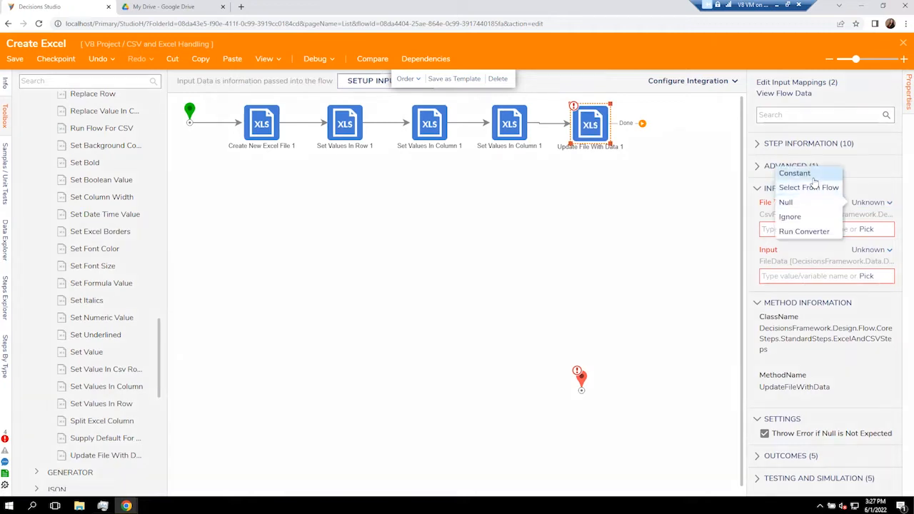
left_click(795, 173)
left_click(853, 229)
left_click(829, 264)
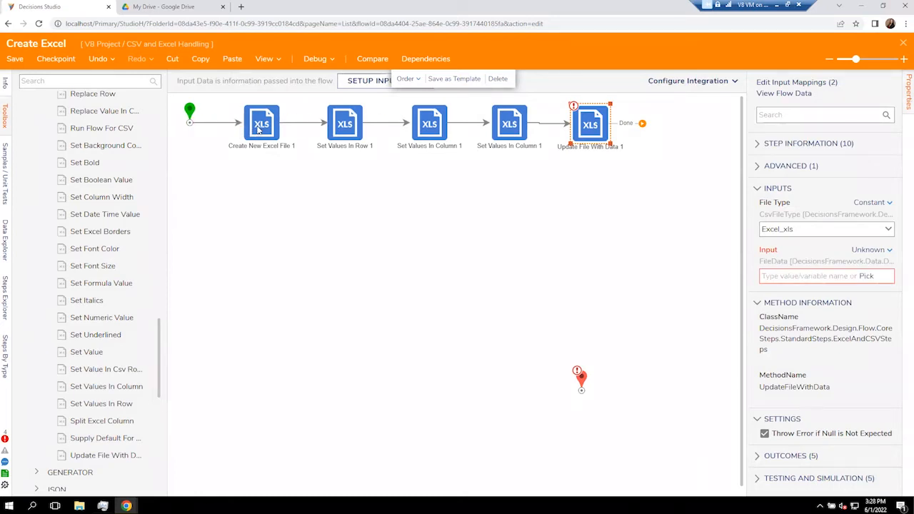
left_click(866, 276)
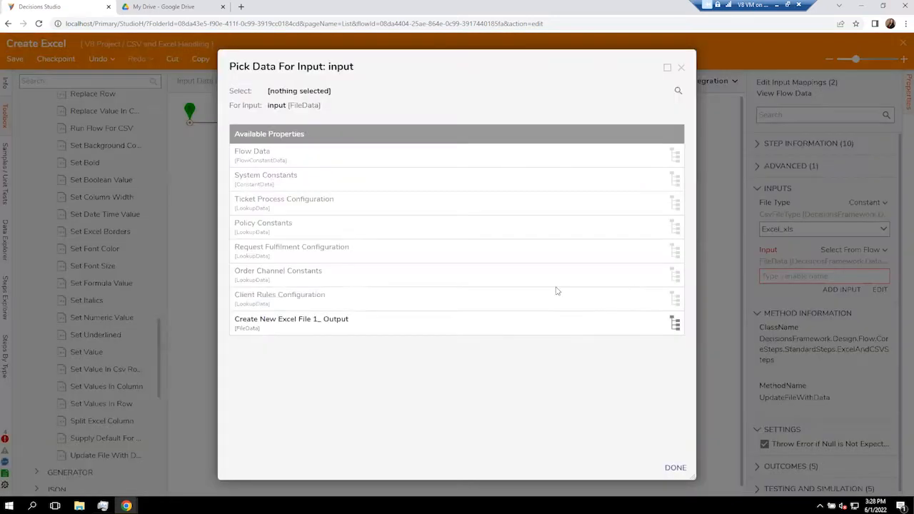
left_click(488, 328)
left_click(676, 468)
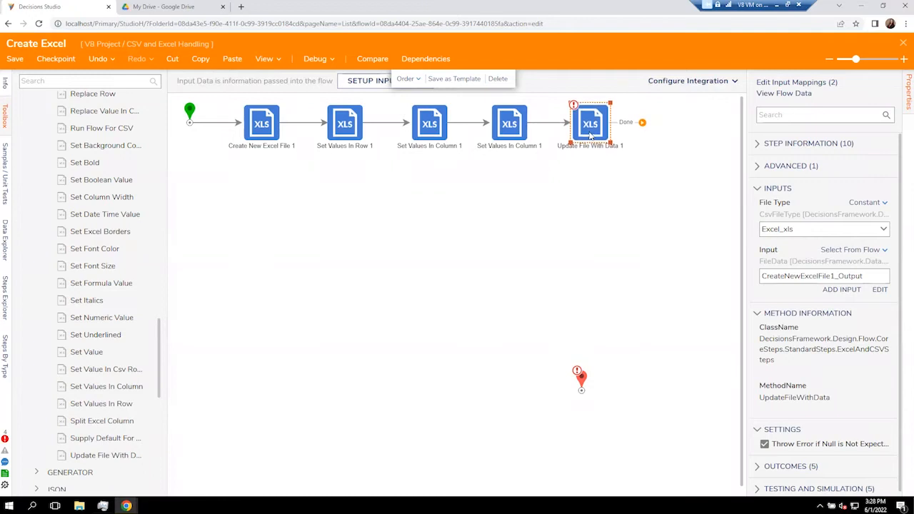
left_click(552, 236)
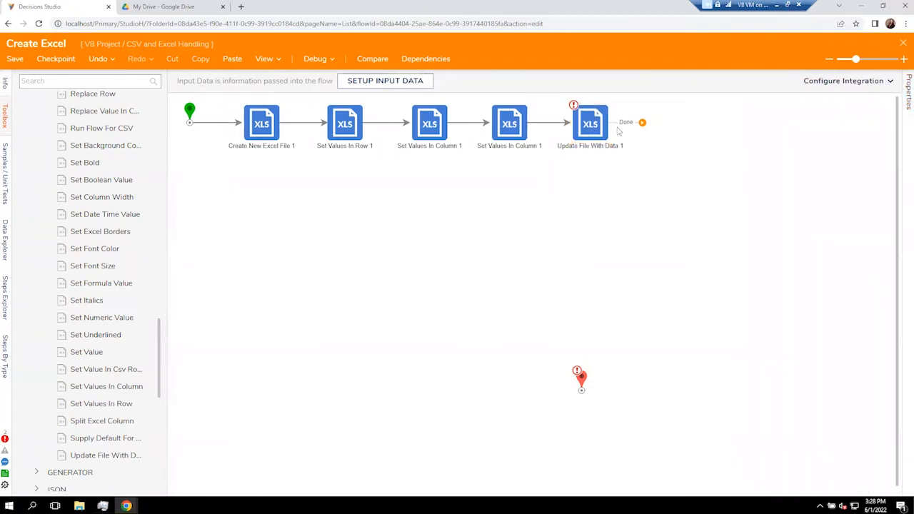
Add a Show Form step after the last step using the recent Download doc form.
left_click_drag(643, 124, 674, 127)
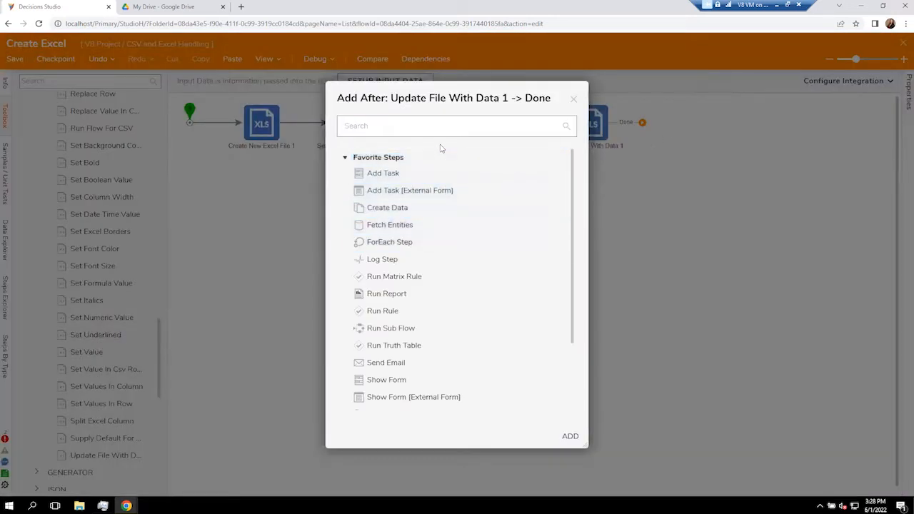
left_click(393, 380)
left_click(568, 434)
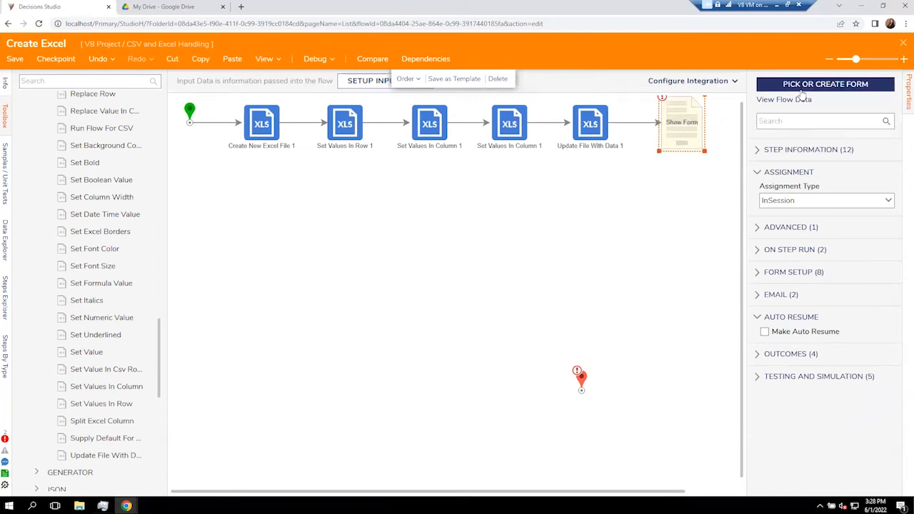
left_click(802, 85)
left_click(537, 304)
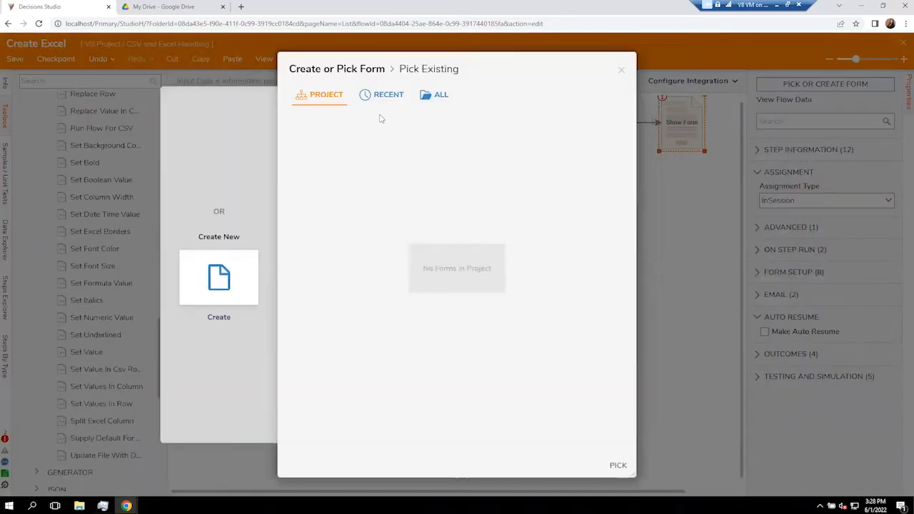
left_click(383, 98)
left_click(338, 174)
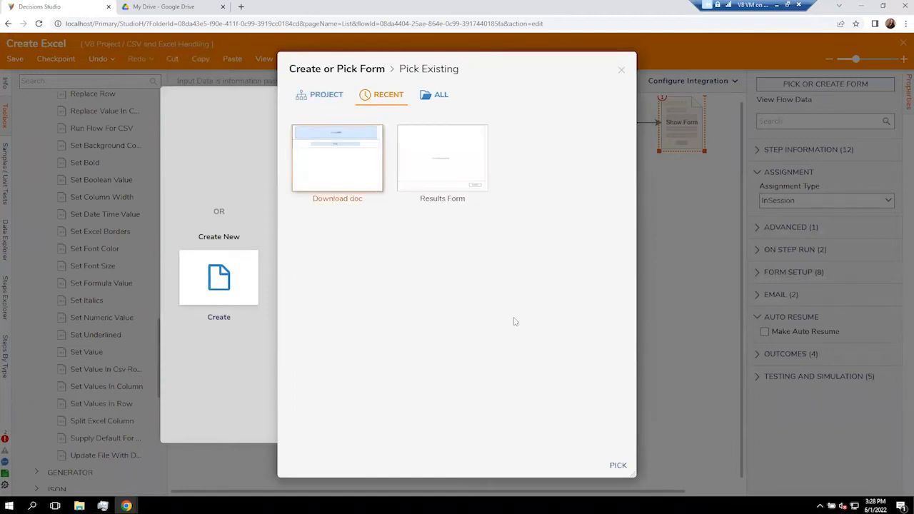
left_click(612, 465)
Reconnect the flow's end point directly after the Show Form step.
left_click_drag(583, 383, 699, 219)
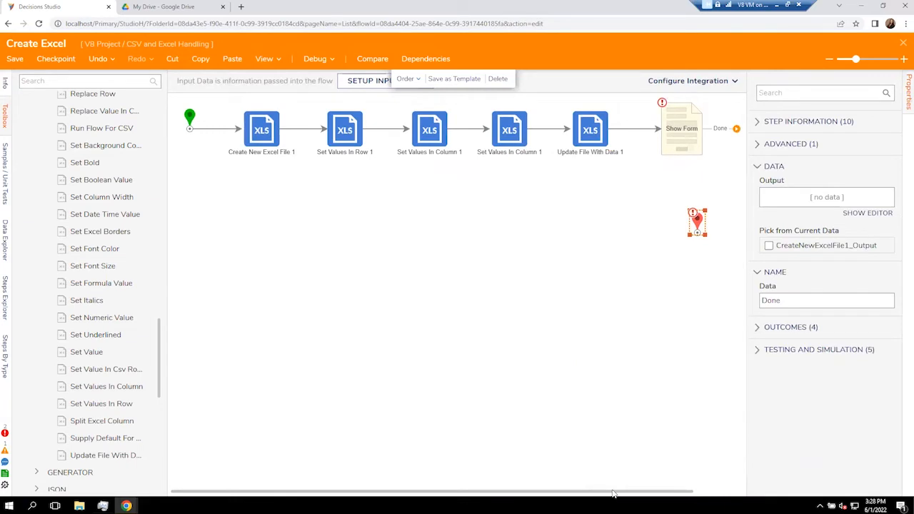
left_click_drag(614, 493, 666, 493)
left_click_drag(664, 203, 713, 129)
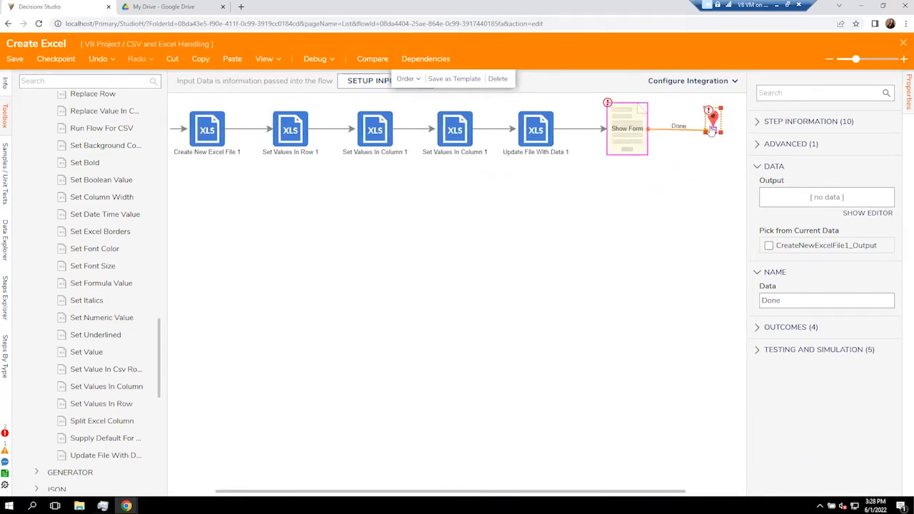
left_click(692, 181)
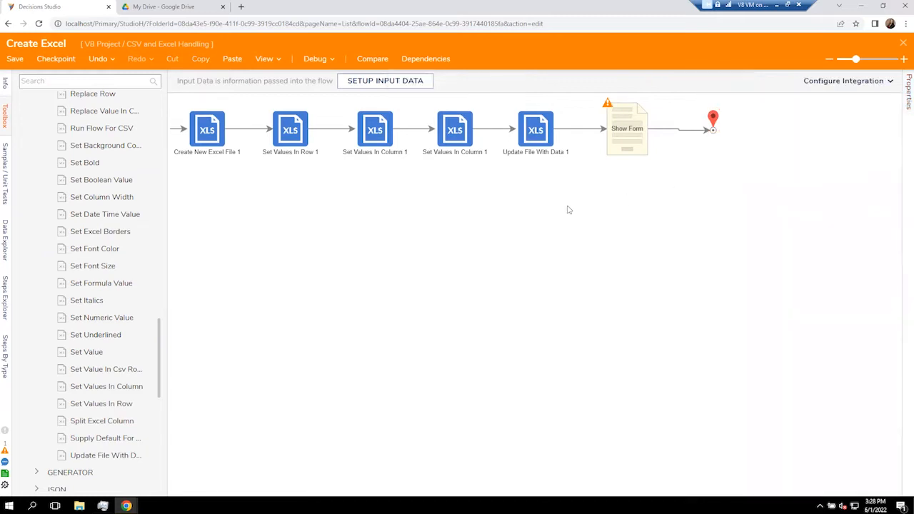
Map the Show Form's Excel Doc input to CreateNewExcelFile1_Output.
left_click(635, 128)
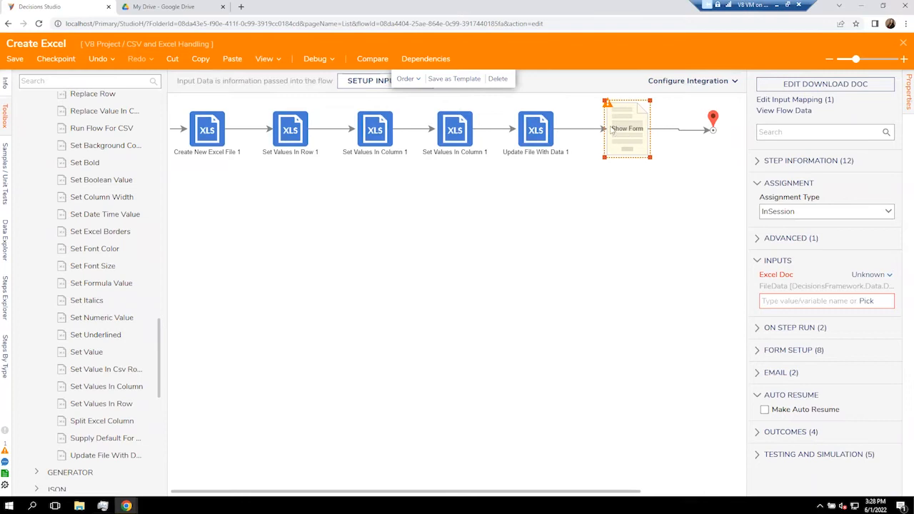
left_click(867, 303)
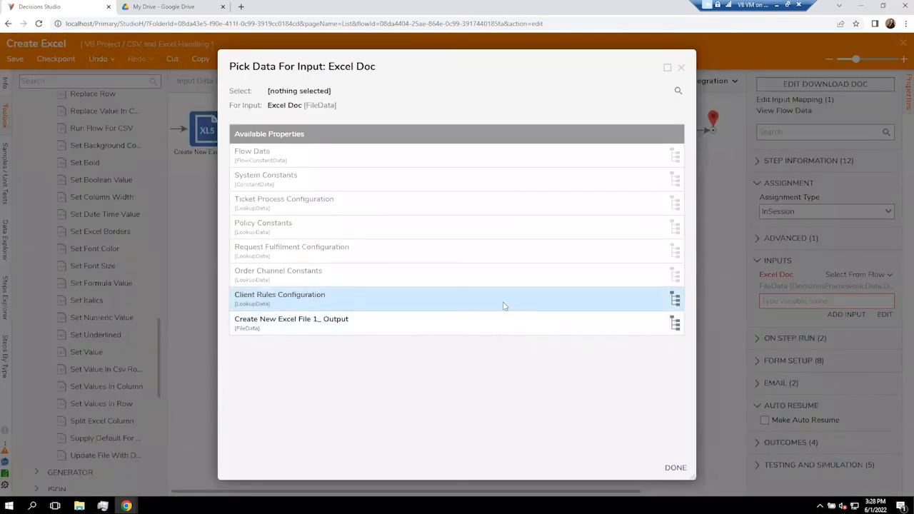
left_click(298, 322)
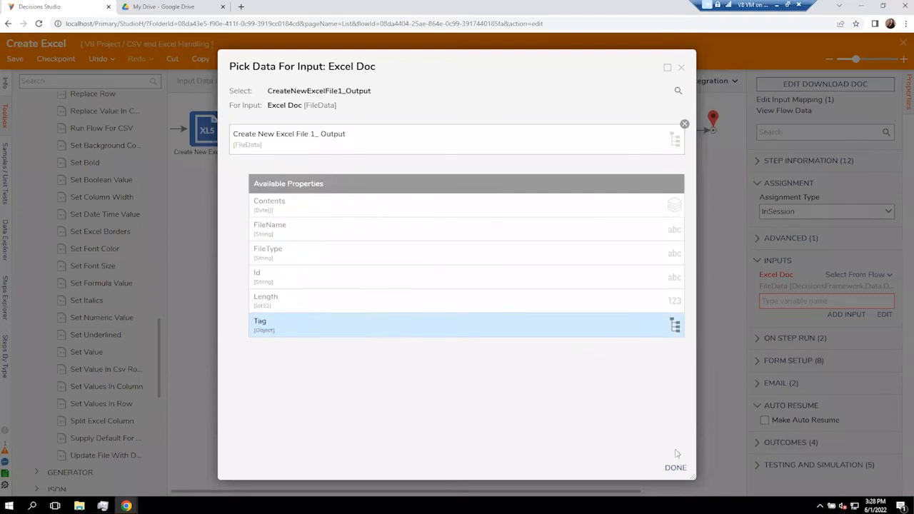
left_click(677, 469)
left_click(630, 353)
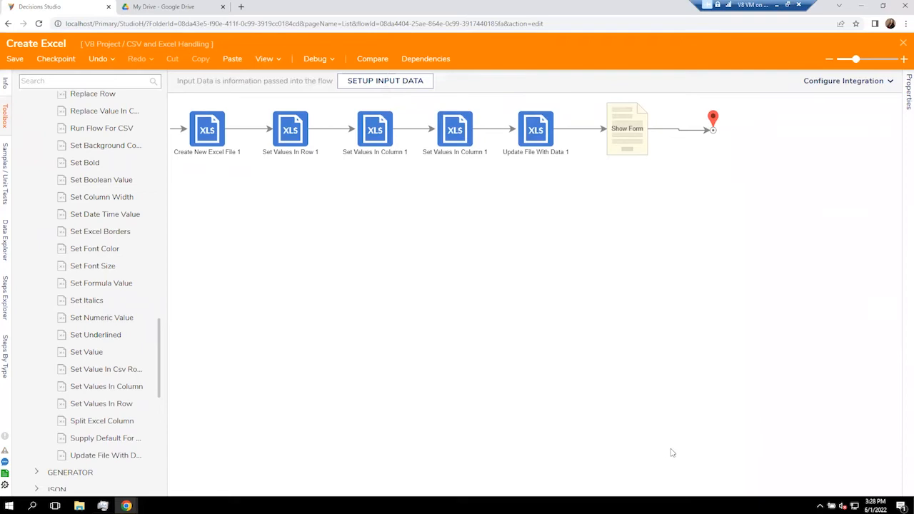
Run the Create Excel flow in the debugger and download My Excel Document.xlsx from the form.
left_click(314, 60)
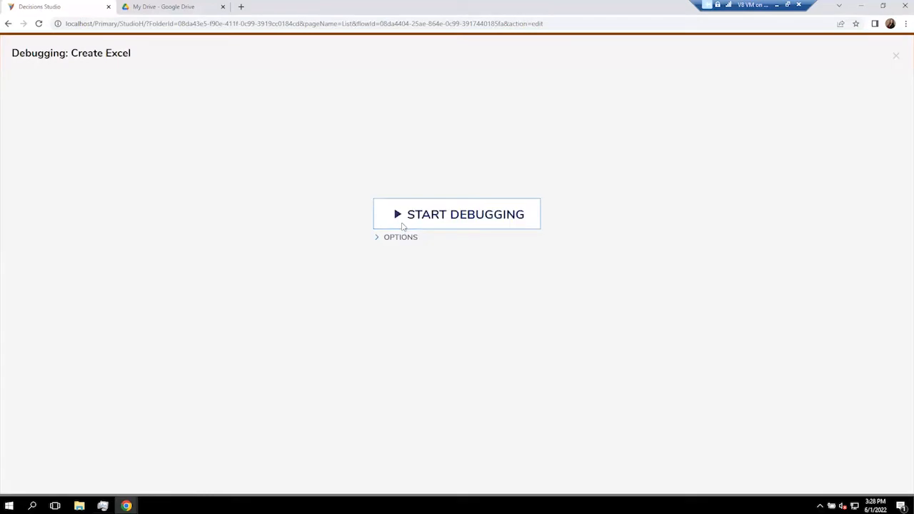
left_click(403, 226)
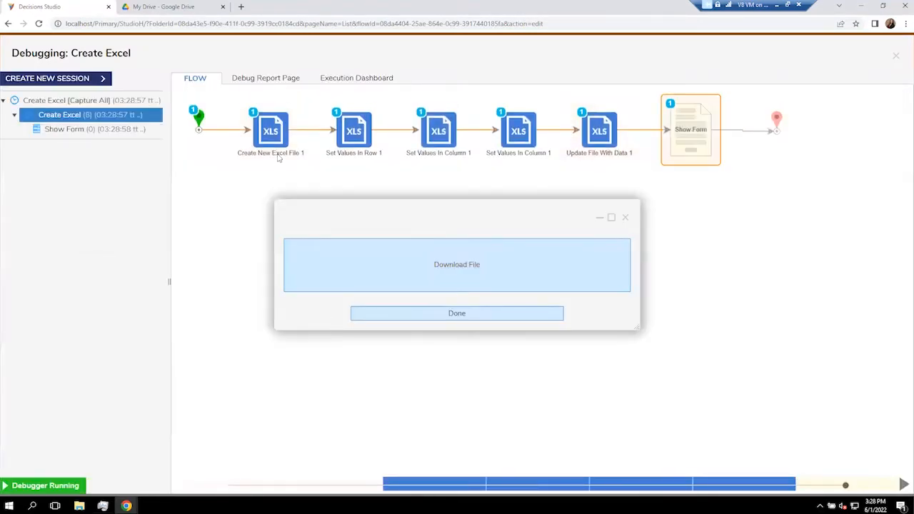
left_click(476, 269)
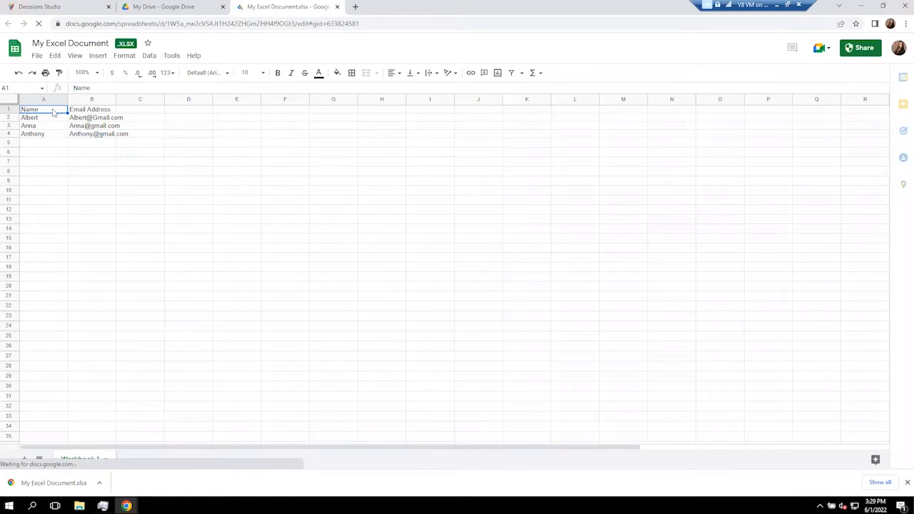
Review the headers and the name and e-mail cells A2:B4, then return to the Decisions Studio debugger.
left_click(78, 111)
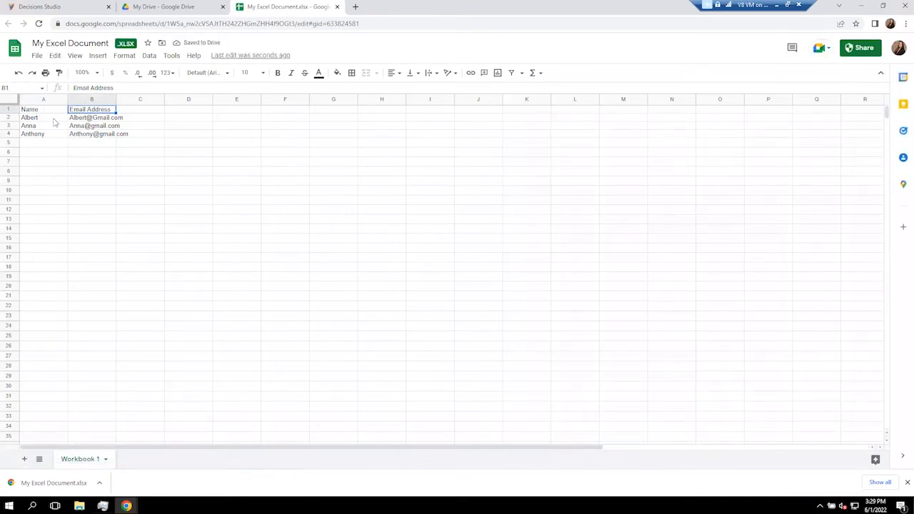
left_click(55, 120)
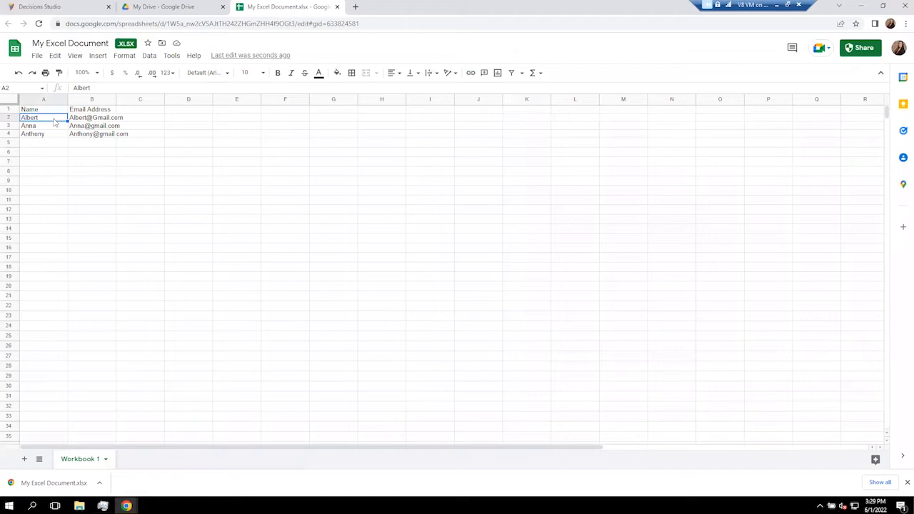
left_click_drag(27, 119, 34, 140)
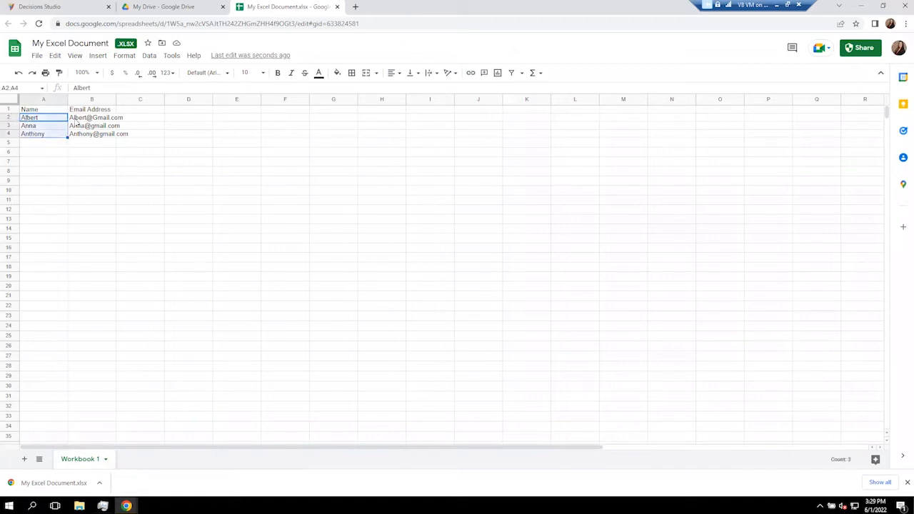
left_click_drag(80, 118, 80, 137)
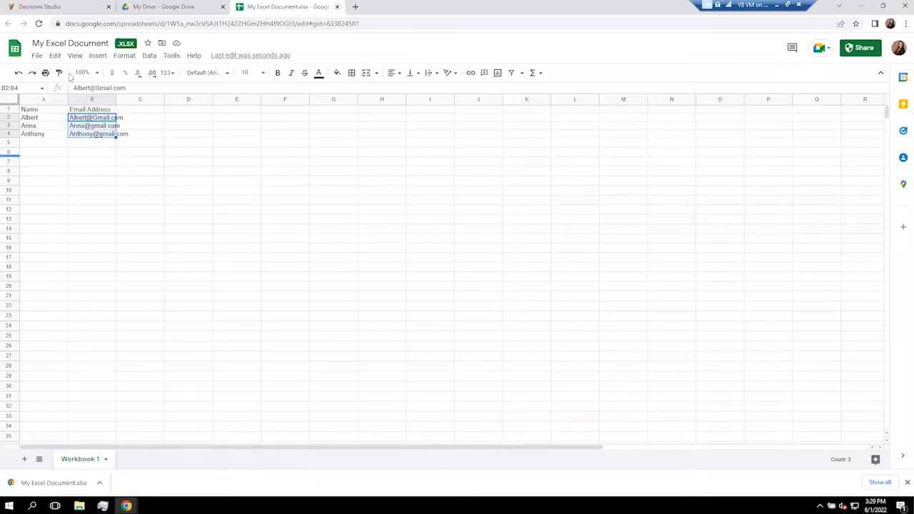
left_click(71, 6)
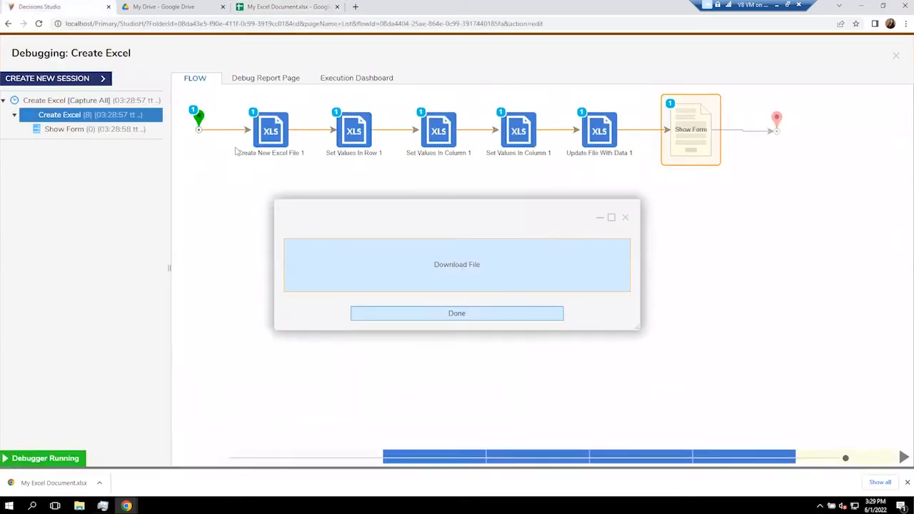
Close the Download File form and debugger, narrow the toolbox, and review the Create New Excel File 1 step.
left_click(625, 217)
left_click(895, 57)
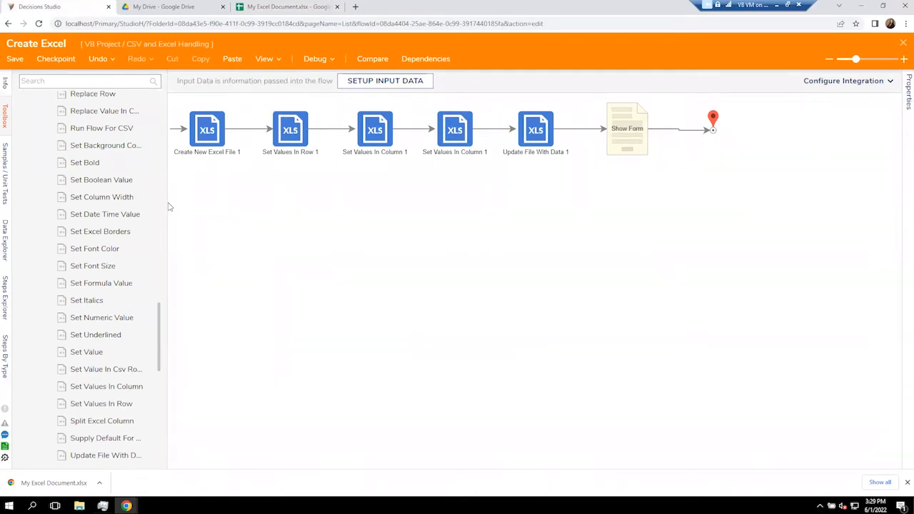
left_click_drag(167, 204, 125, 203)
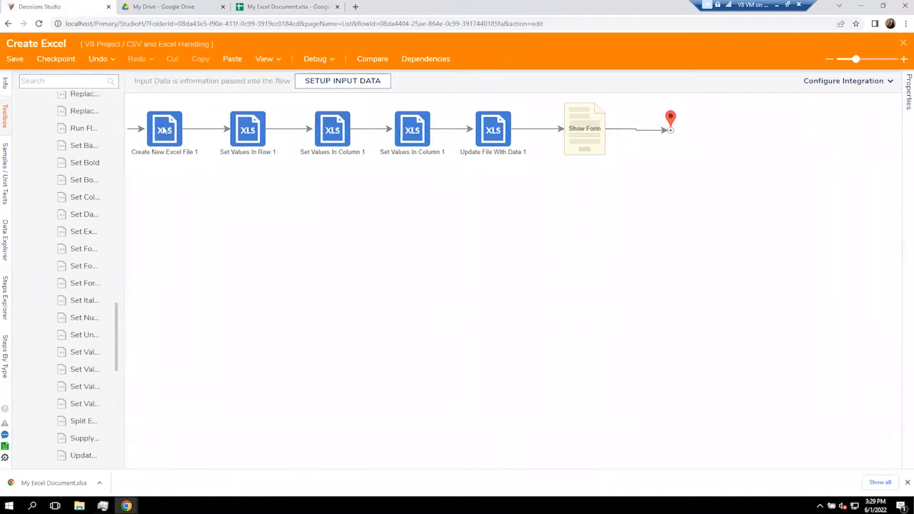
left_click(164, 130)
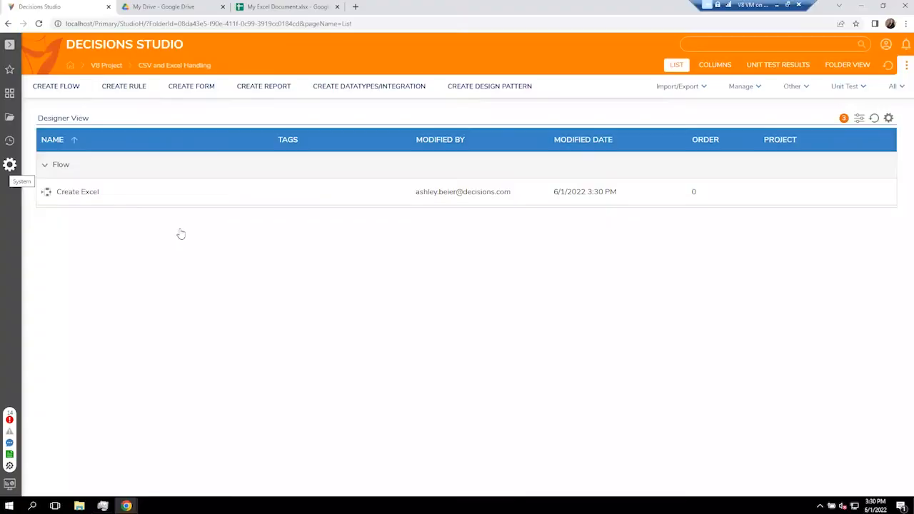
Create a new standard flow named 'For Each Excel Row' and add a Create Data step after the start.
left_click(70, 86)
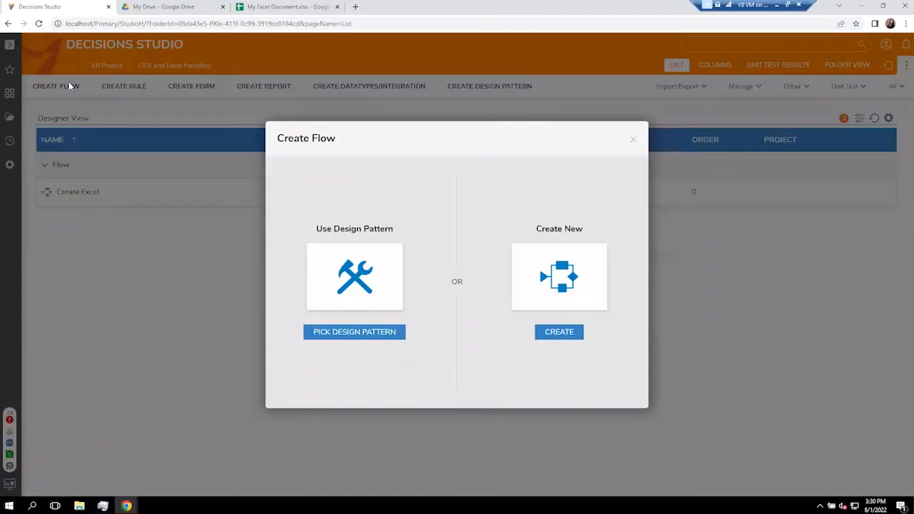
left_click(538, 283)
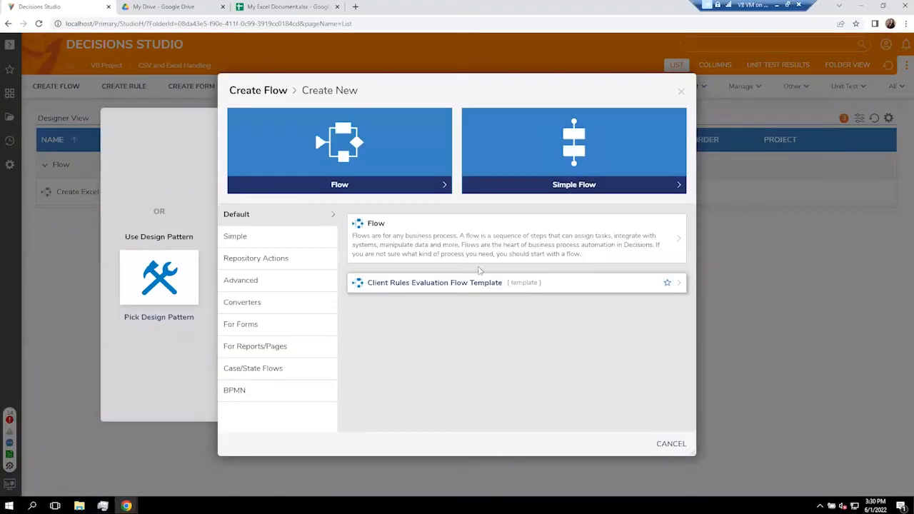
left_click(449, 241)
type("Fo")
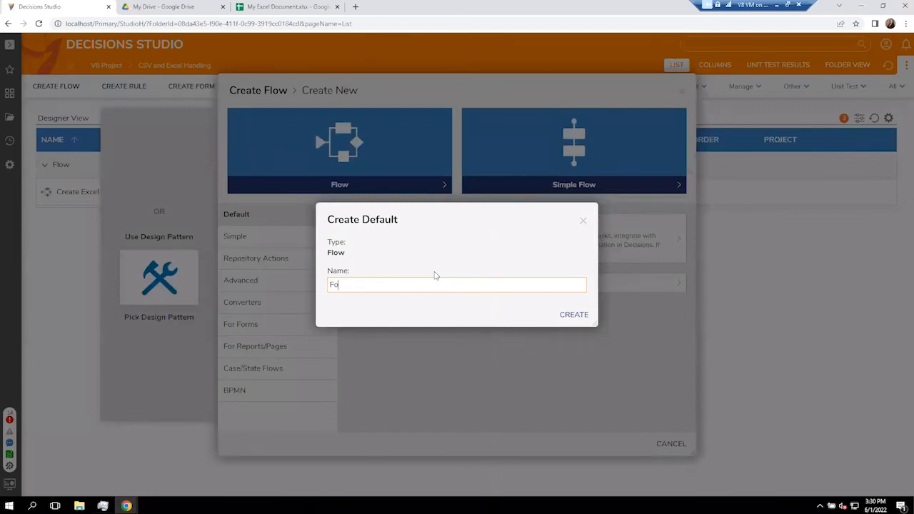
type("r Each Excel Row")
key("Return")
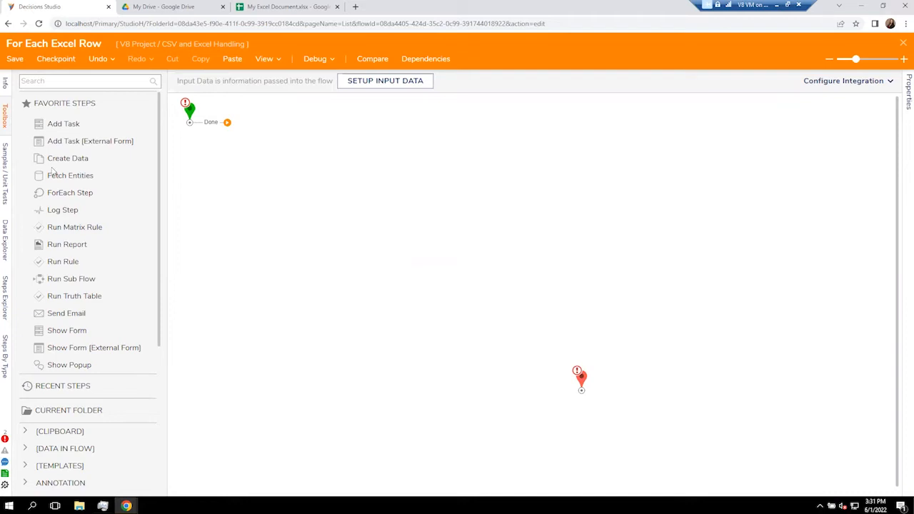
left_click_drag(68, 158, 258, 125)
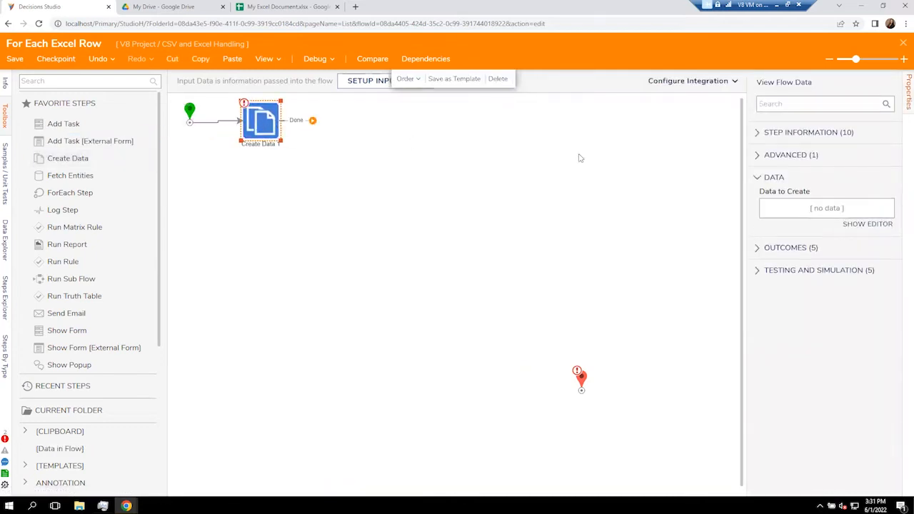
In the Create Data editor, add a data item named 'File' of type FileData.
left_click(860, 225)
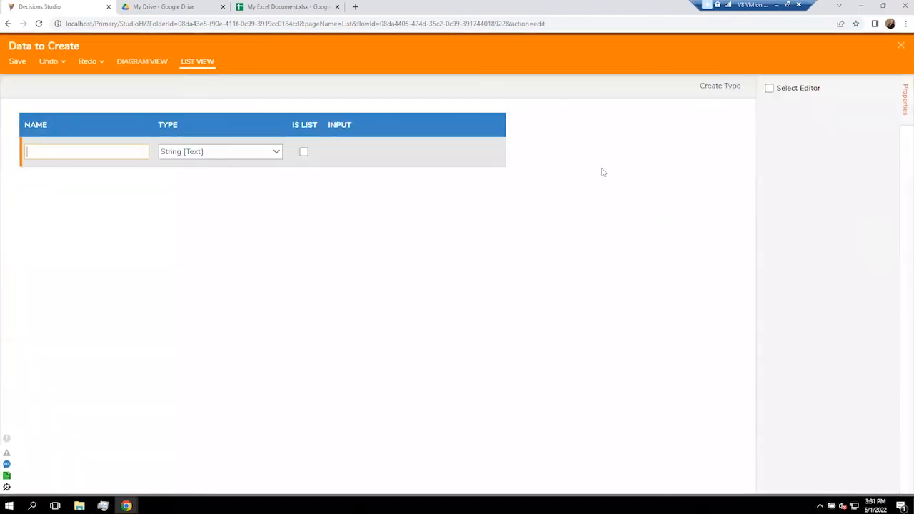
left_click(105, 146)
type("File")
key("Tab")
type("file")
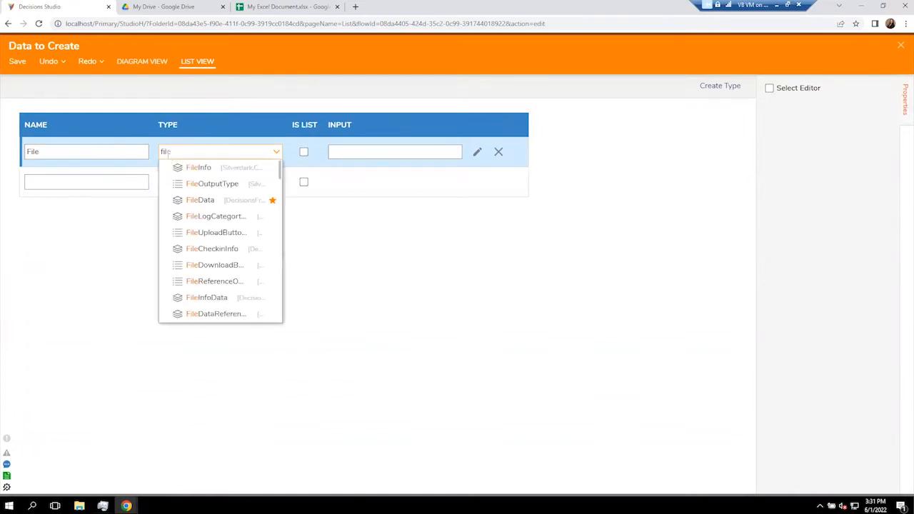
left_click(213, 201)
Upload My Excel Document.xlsx as File's constant value and save the data definitions.
left_click(477, 152)
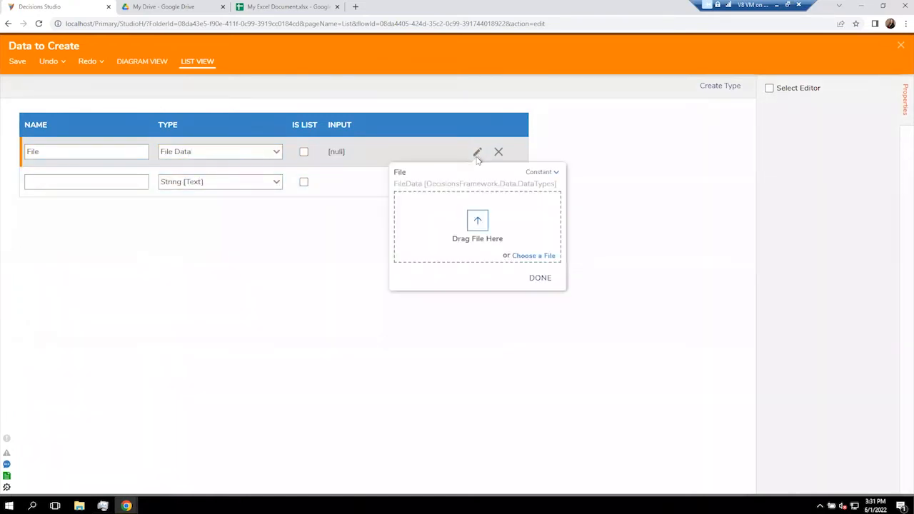
left_click(529, 260)
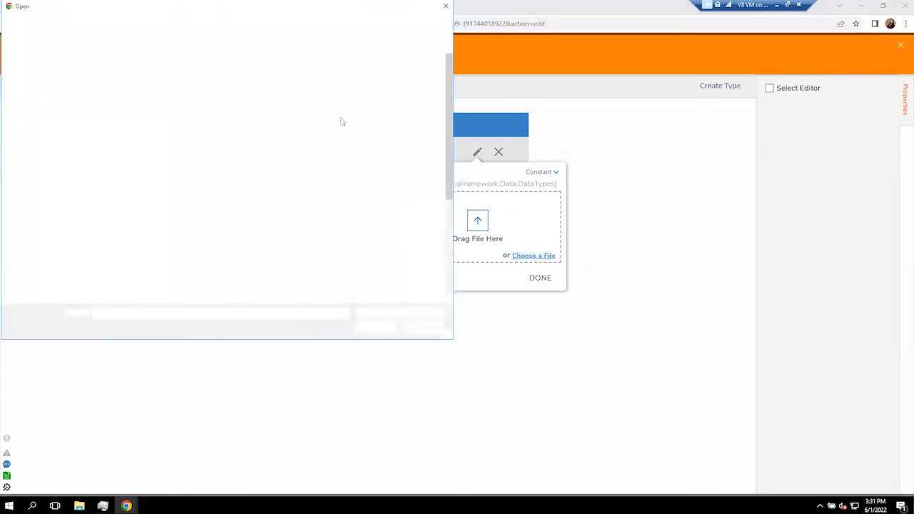
double_click(219, 61)
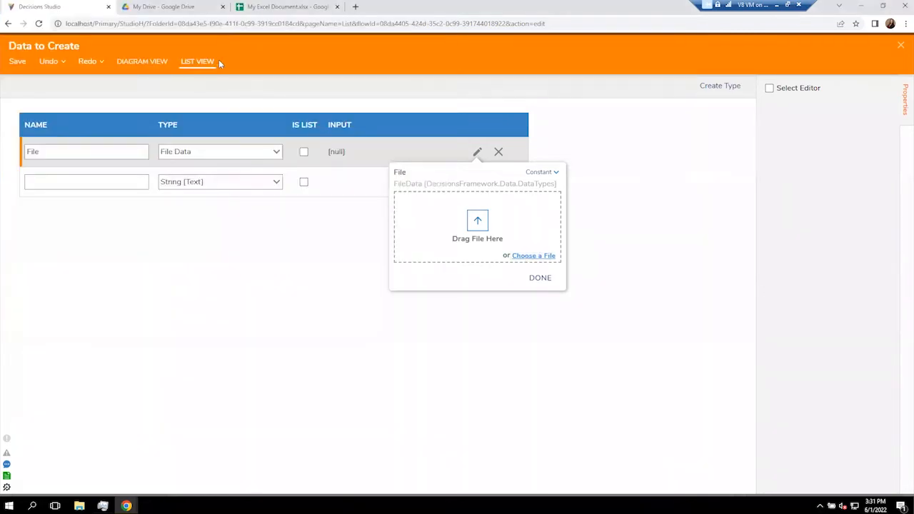
left_click(544, 278)
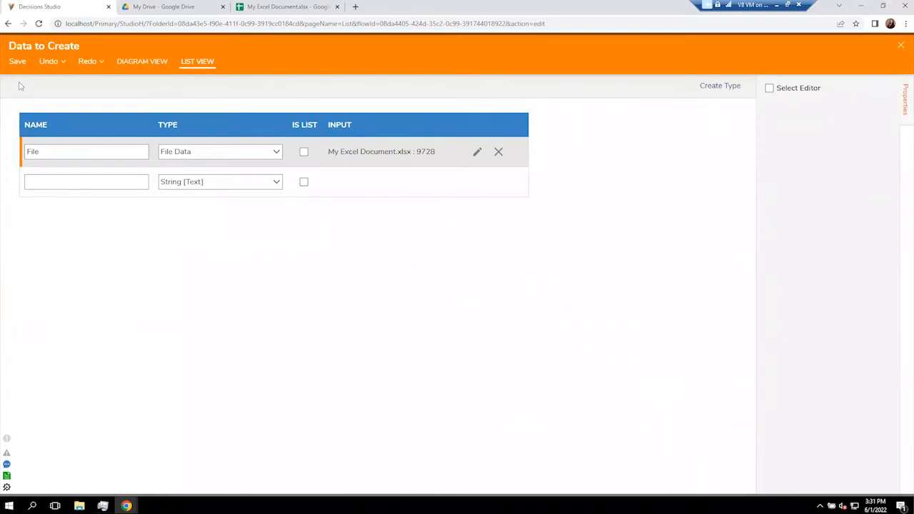
left_click(17, 62)
left_click(580, 289)
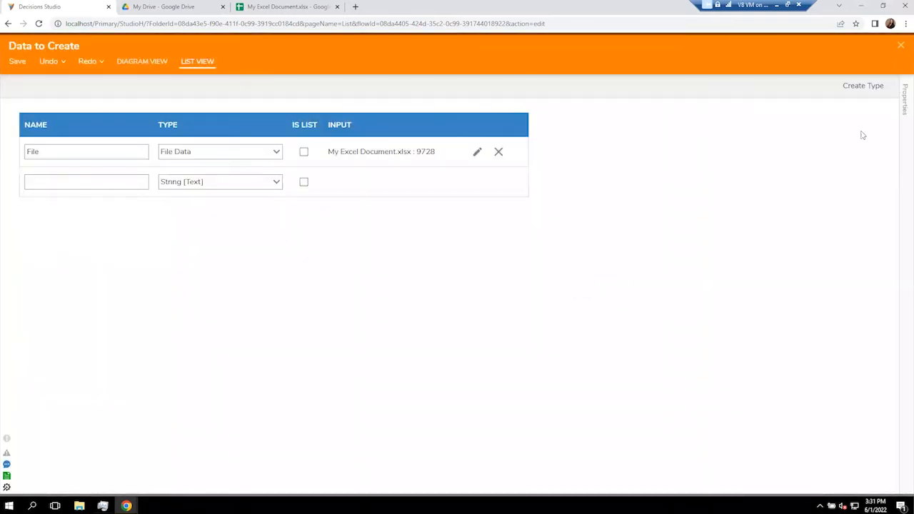
left_click(901, 46)
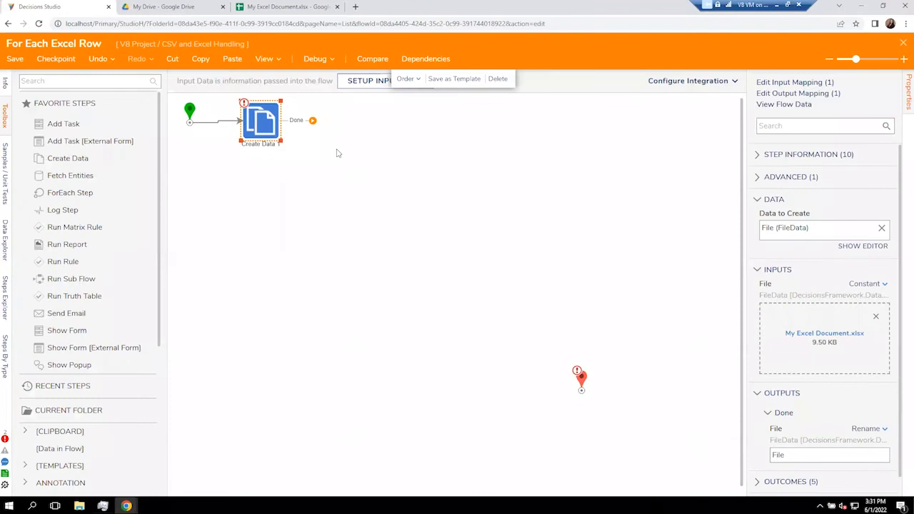
Level Create Data 1 and add a For Each Excel Or CSV Row step from Data > Excel & CSV after it.
key("Down")
key("Down")
key("Down")
key("Down")
key("Down")
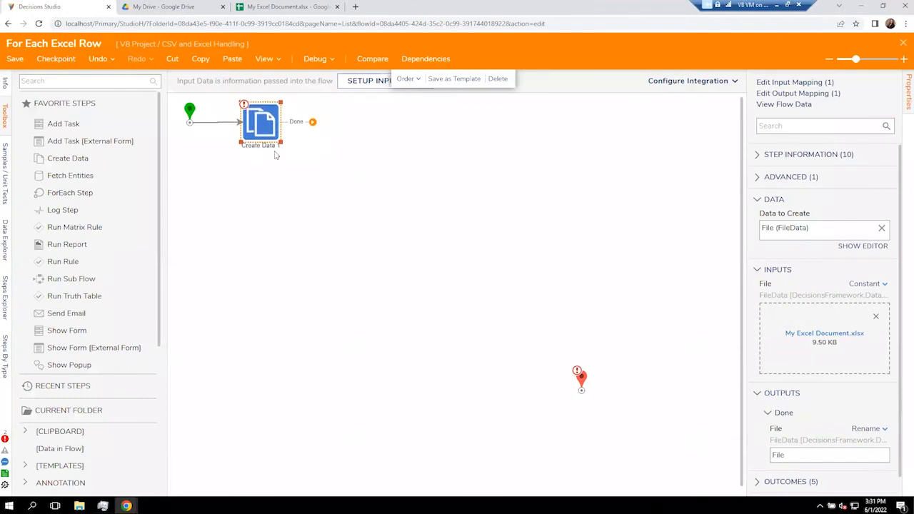
key("Up")
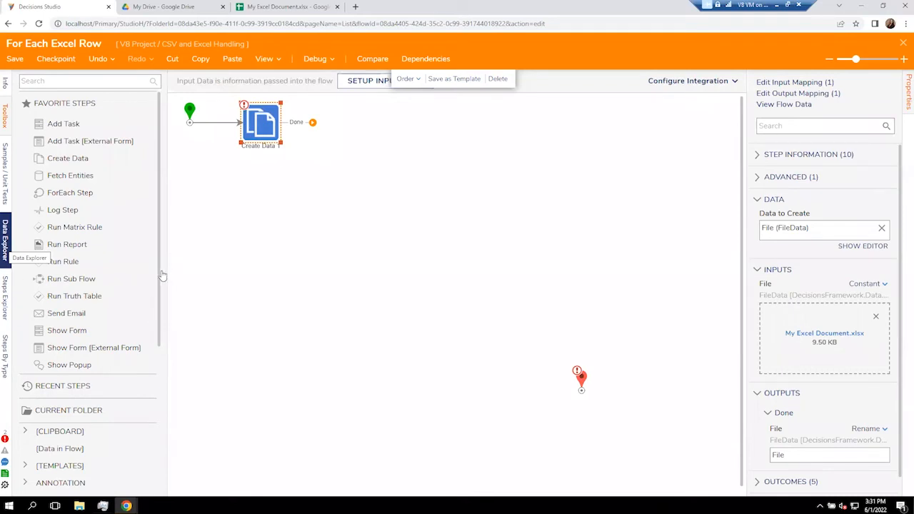
scroll(184, 278, "down", 1)
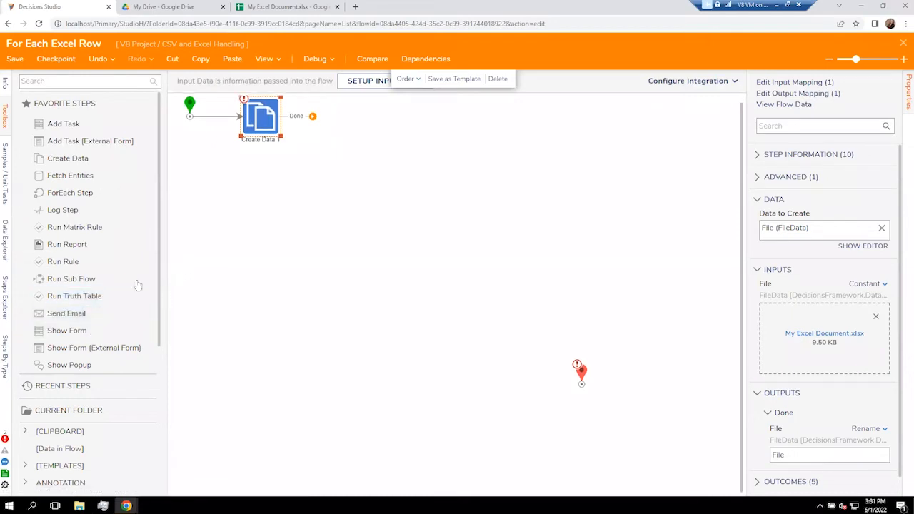
scroll(107, 286, "down", 3)
left_click(28, 438)
scroll(47, 235, "down", 5)
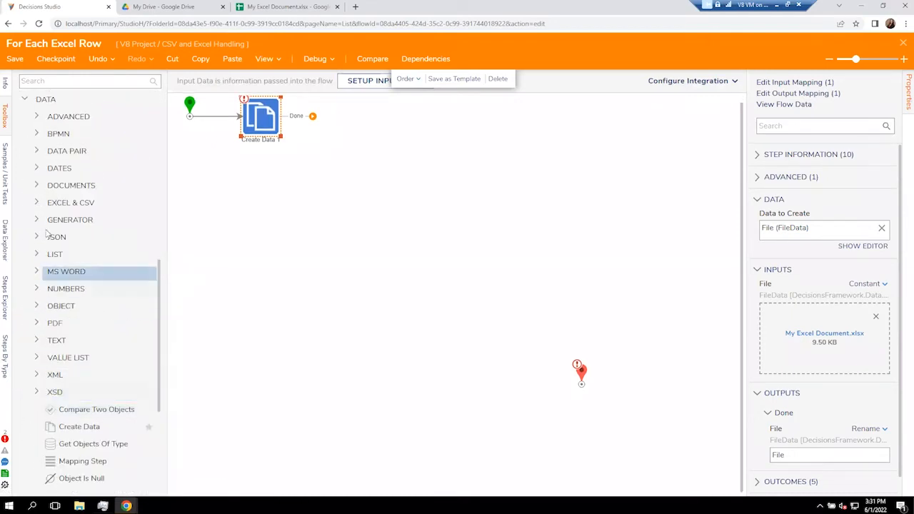
left_click(37, 203)
scroll(38, 206, "down", 3)
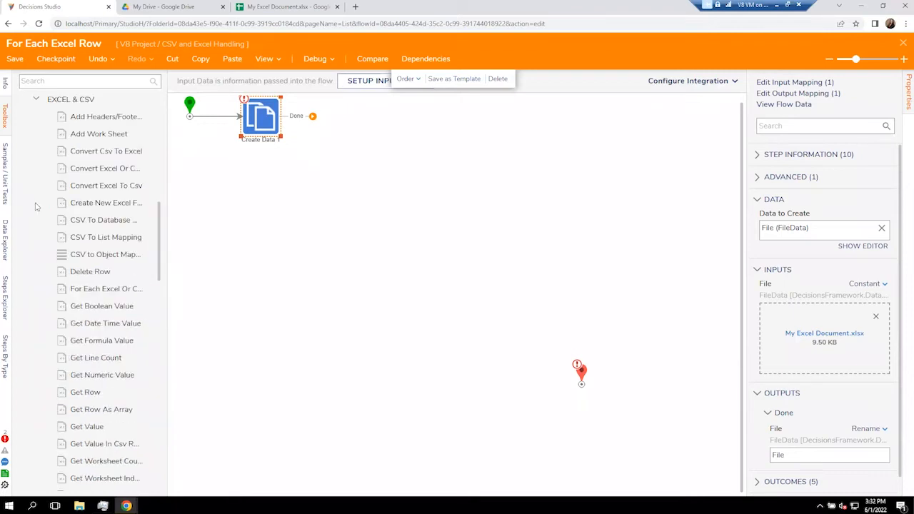
left_click_drag(100, 292, 356, 124)
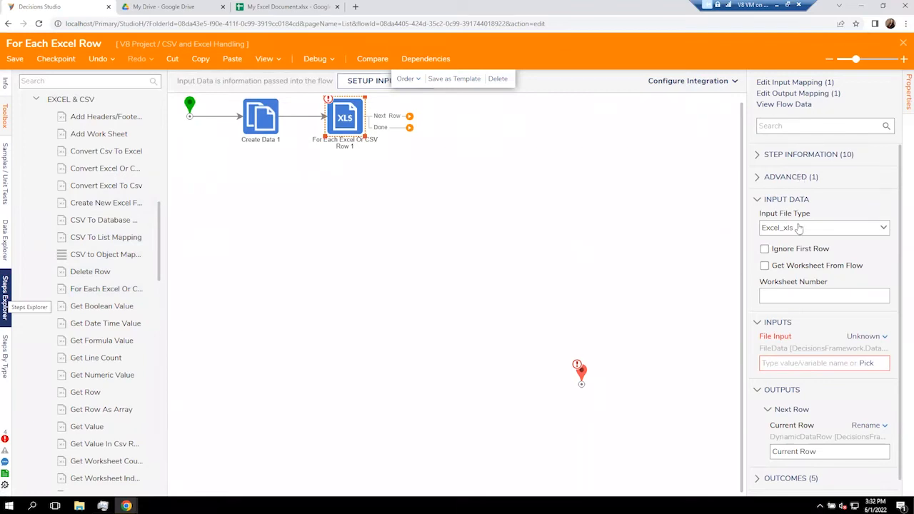
Keep Excel_xls as the input file type and set File Input to the flow's File variable.
left_click(885, 227)
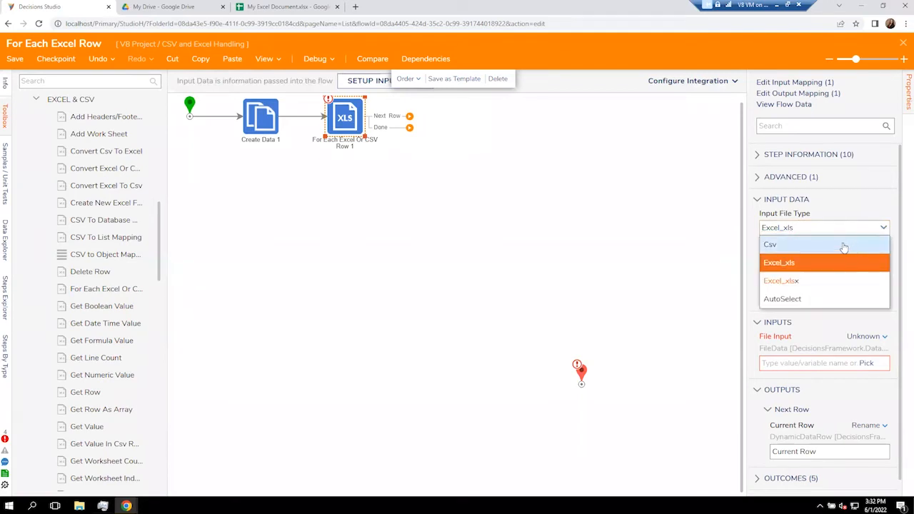
left_click(850, 223)
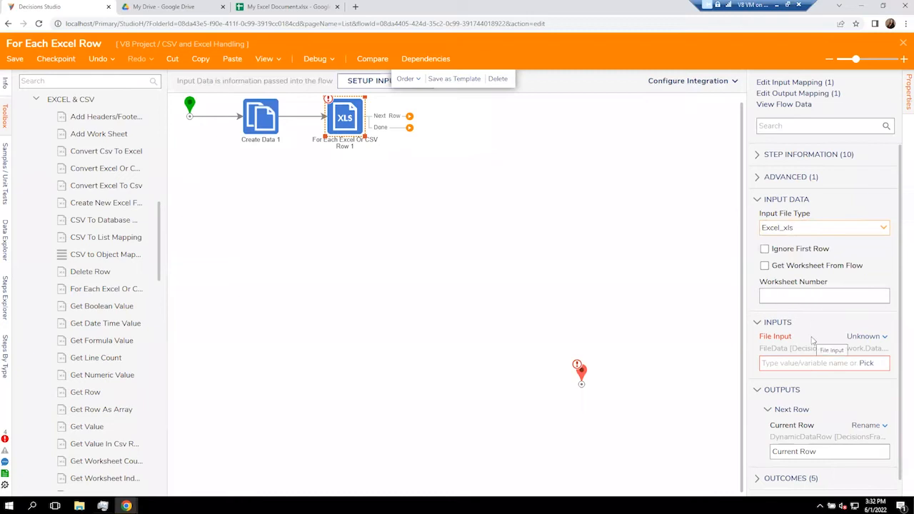
left_click(863, 366)
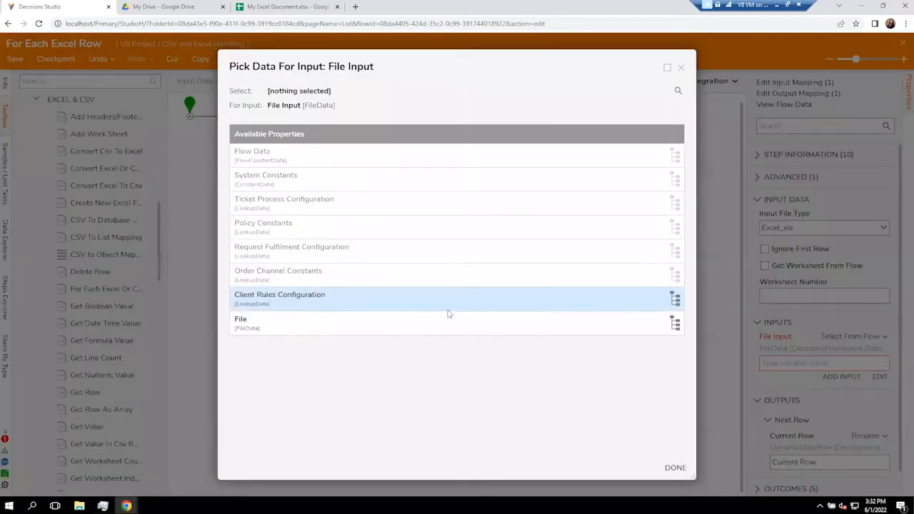
left_click(411, 329)
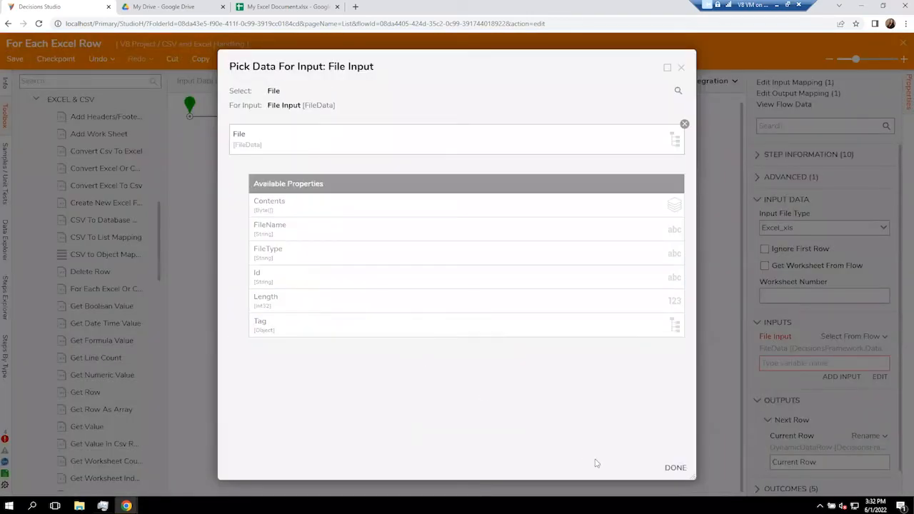
left_click(676, 469)
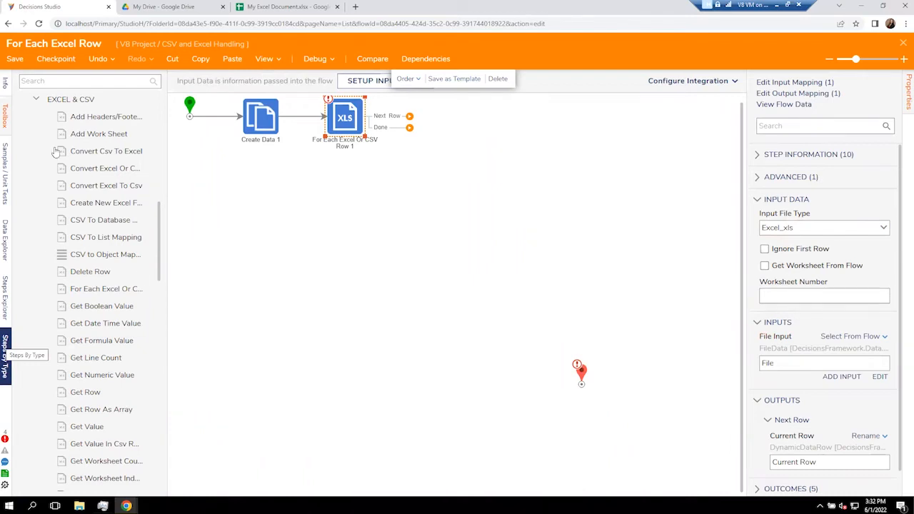
left_click(37, 100)
Add a Create Account step from the system account steps and route Next Row into it.
scroll(41, 109, "up", 3)
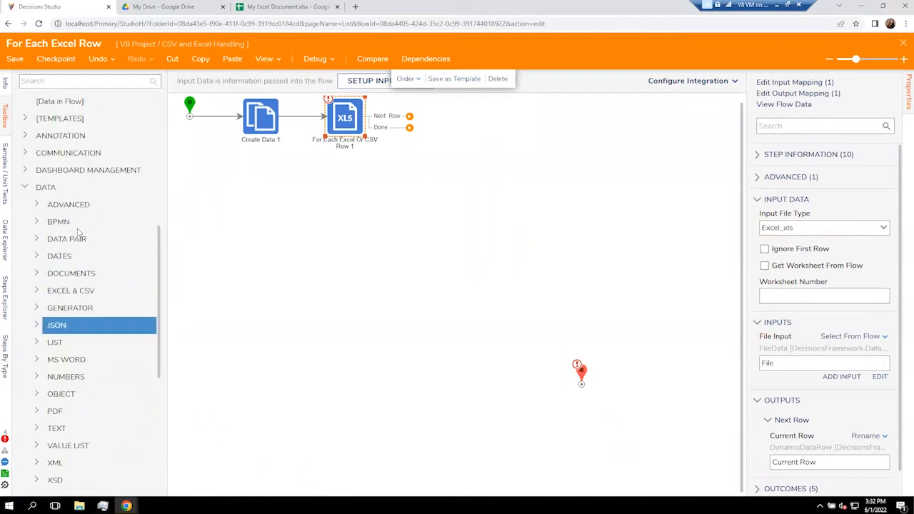
left_click(26, 184)
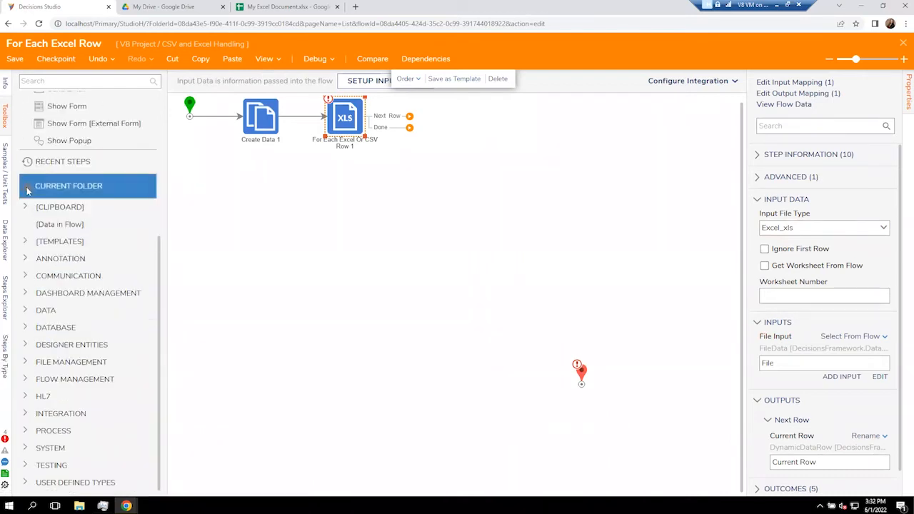
left_click(25, 447)
left_click(37, 362)
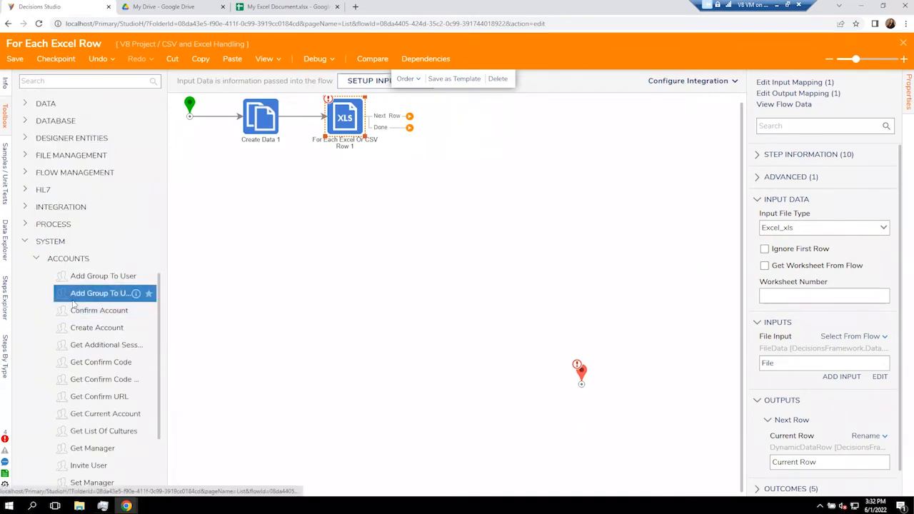
left_click_drag(73, 328, 457, 112)
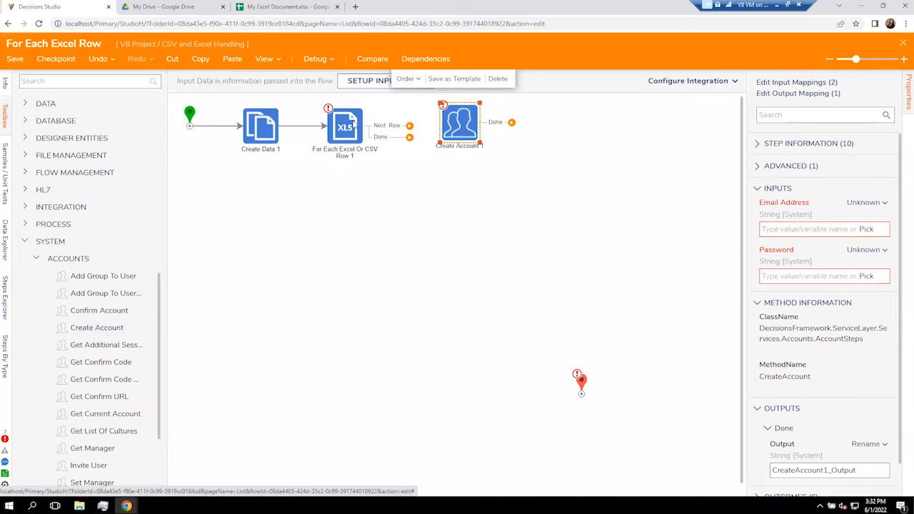
left_click_drag(409, 125, 441, 133)
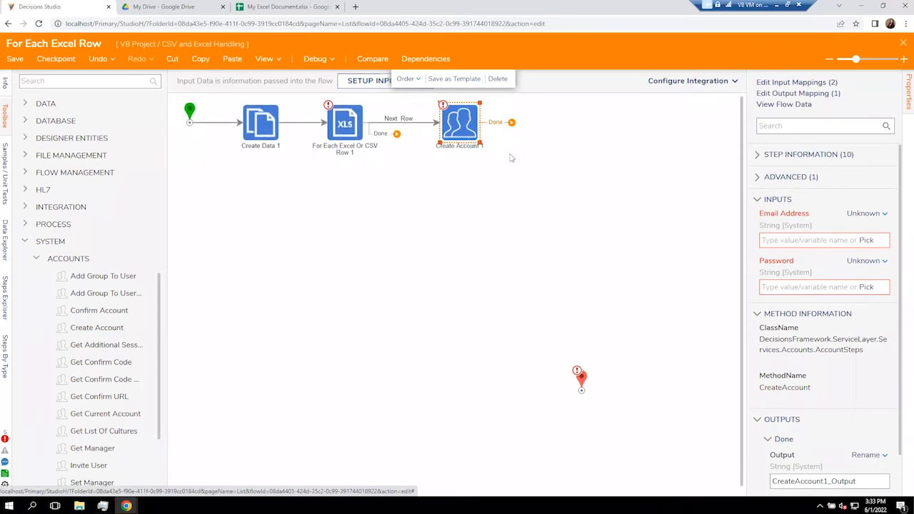
Loop Create Account 1 back to the For Each step and connect the loop's Done path to the moved end step.
left_click_drag(512, 123, 348, 107)
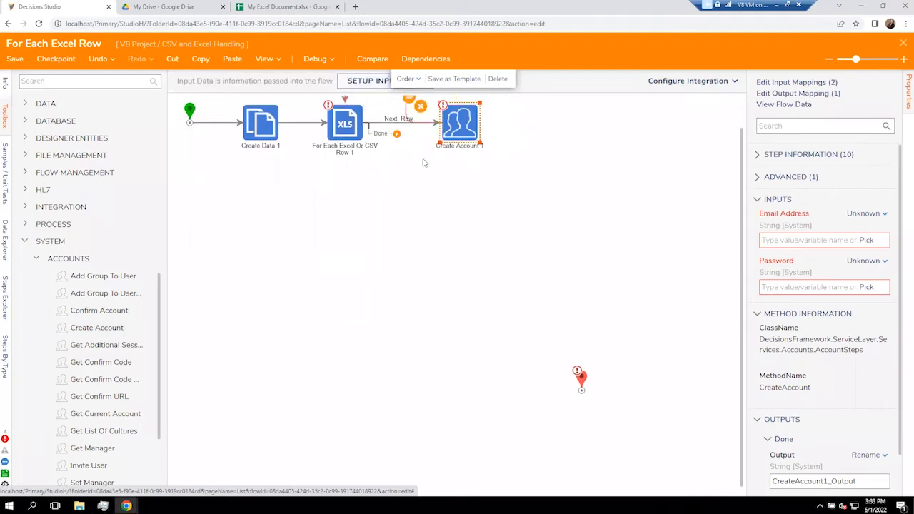
left_click(407, 145)
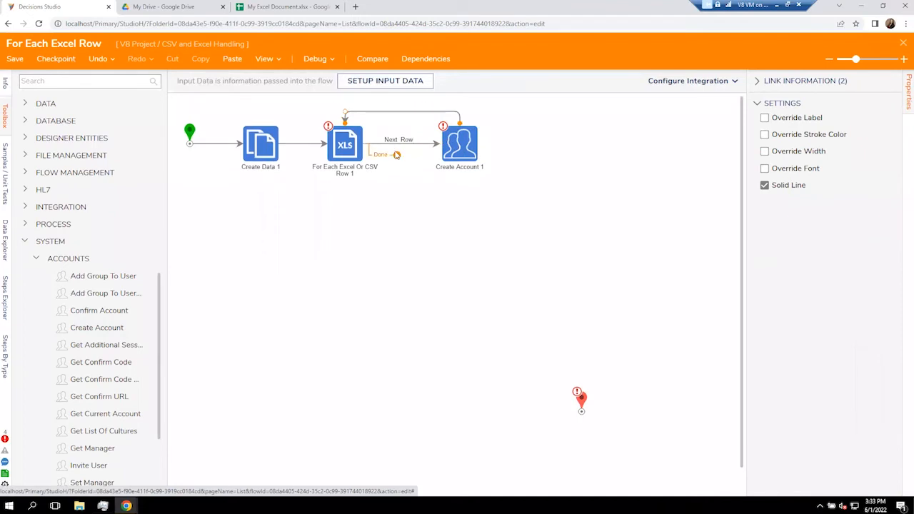
left_click_drag(580, 400, 422, 258)
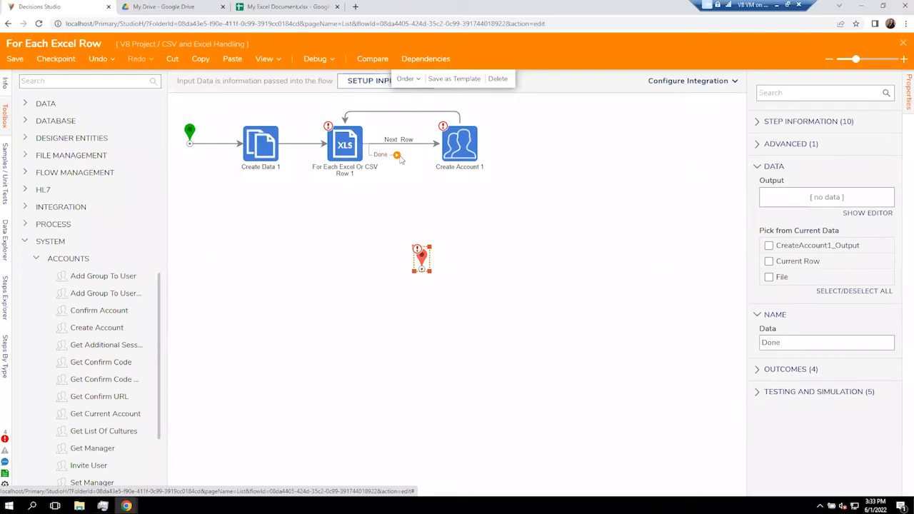
left_click_drag(397, 155, 421, 271)
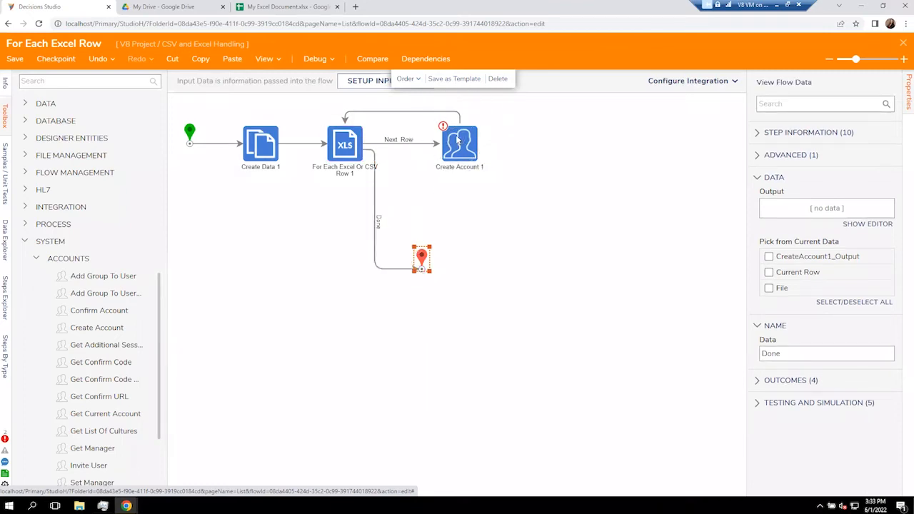
left_click(458, 141)
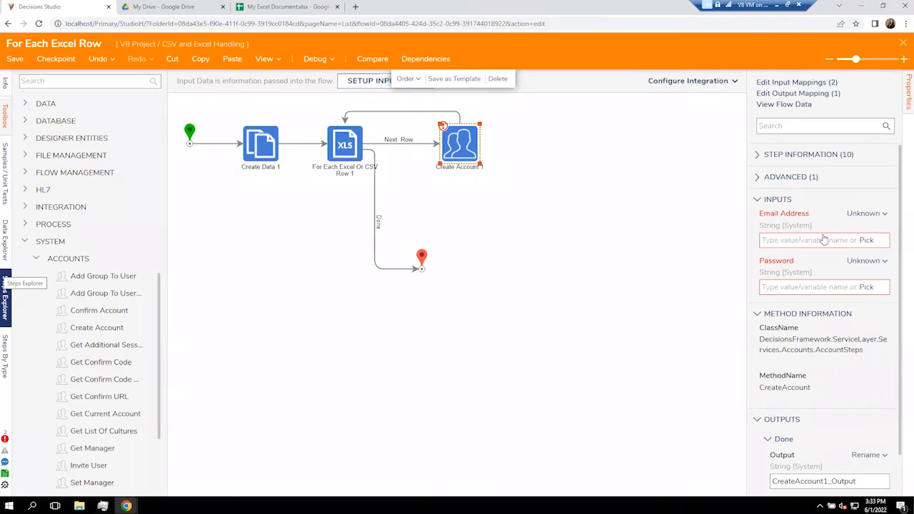
Map Create Account's Email Address to Current Row.Field02.TextValue.
left_click(866, 240)
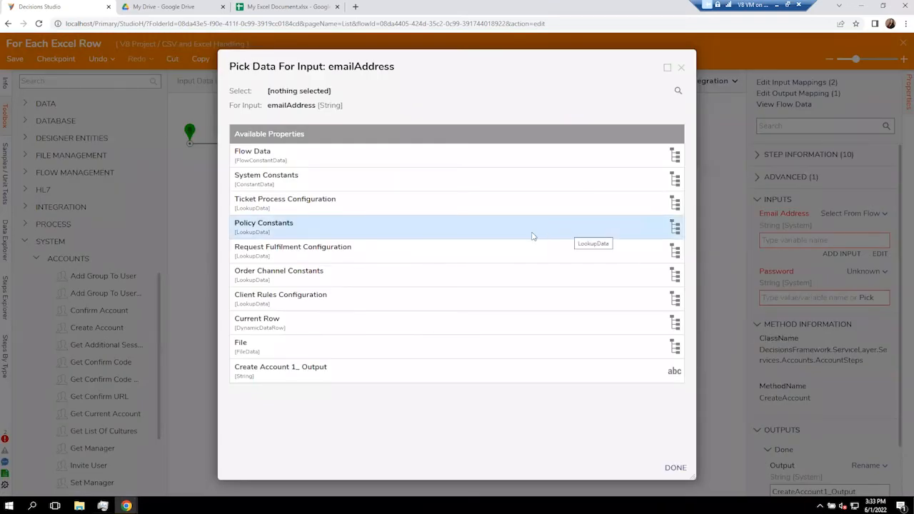
left_click(297, 323)
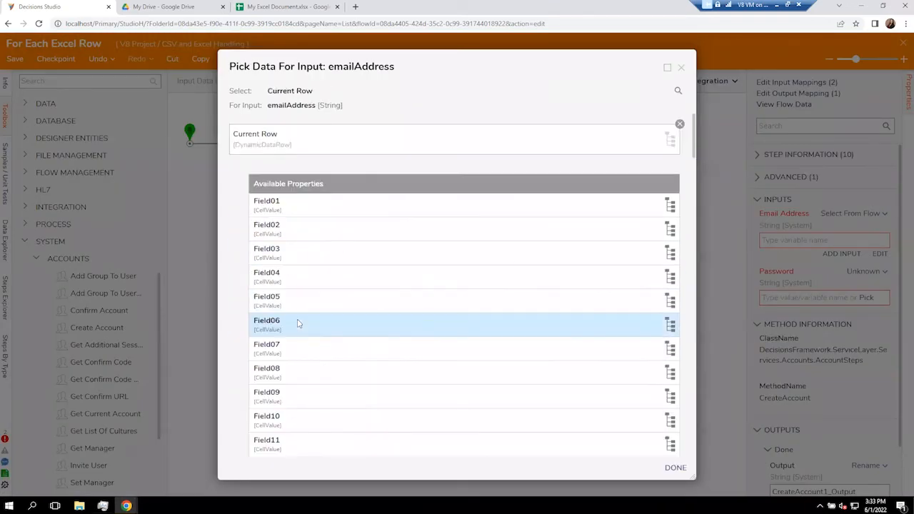
left_click(282, 237)
scroll(298, 307, "down", 2)
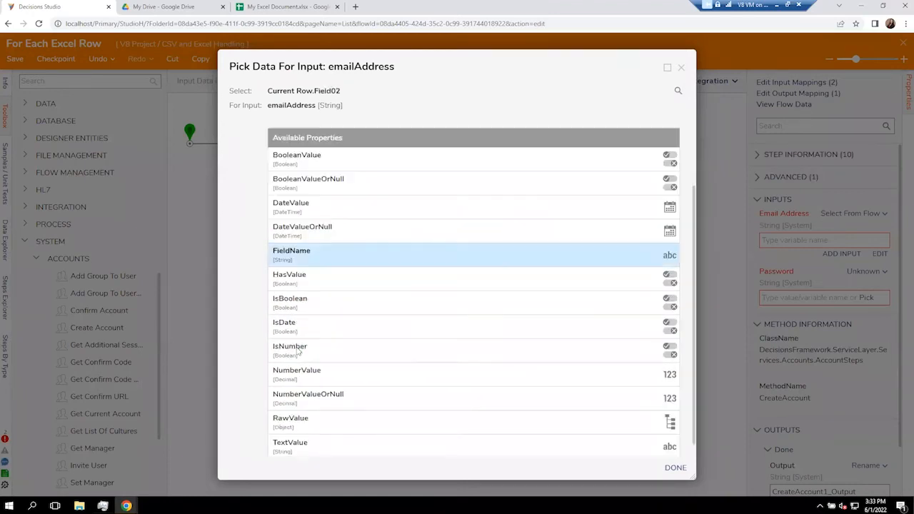
left_click(299, 430)
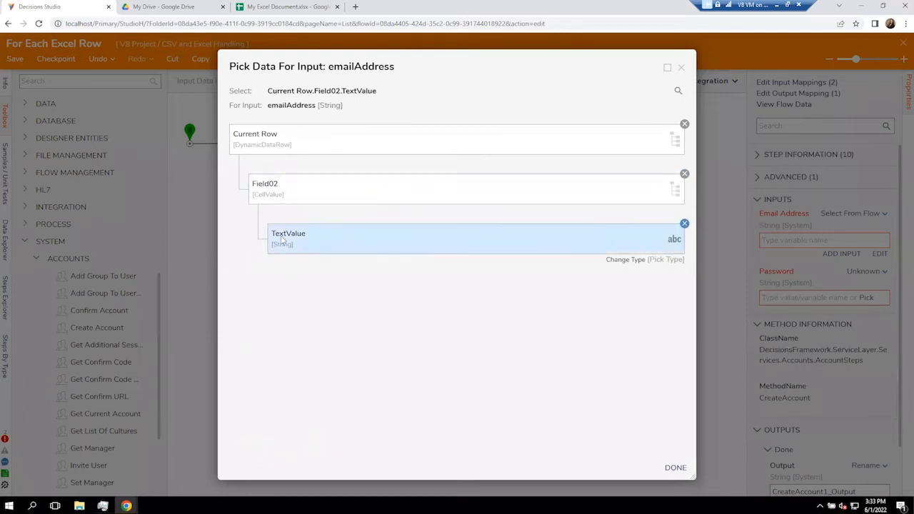
left_click(678, 470)
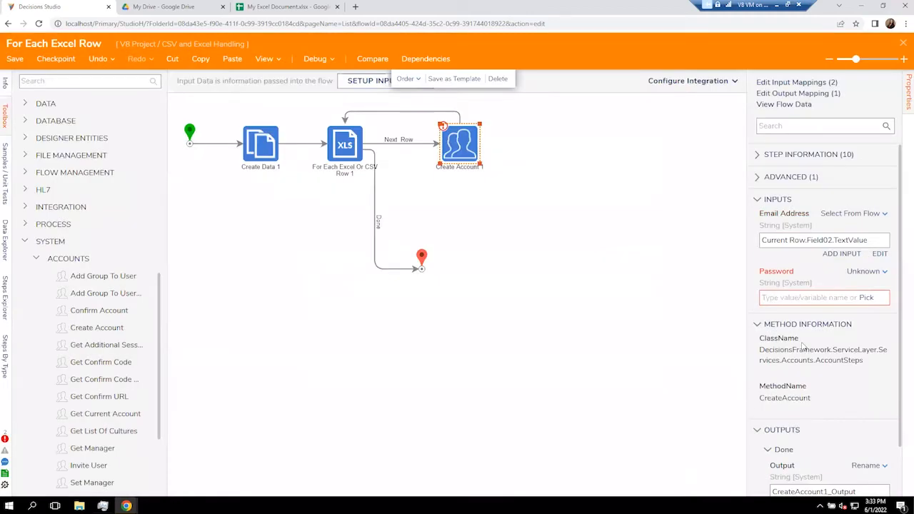
Set the Password input to a constant value and launch the flow's debugger.
left_click(863, 272)
left_click(788, 220)
left_click(792, 298)
type("admin")
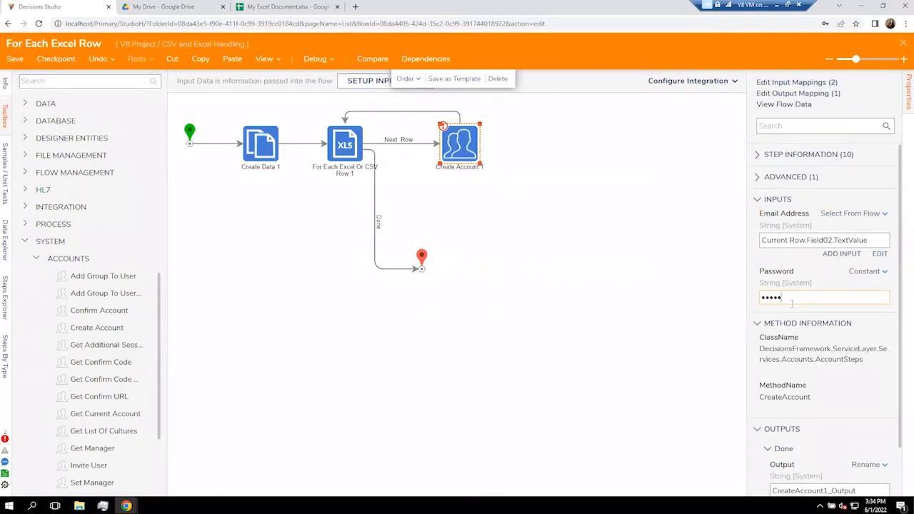
left_click(650, 294)
left_click(857, 38)
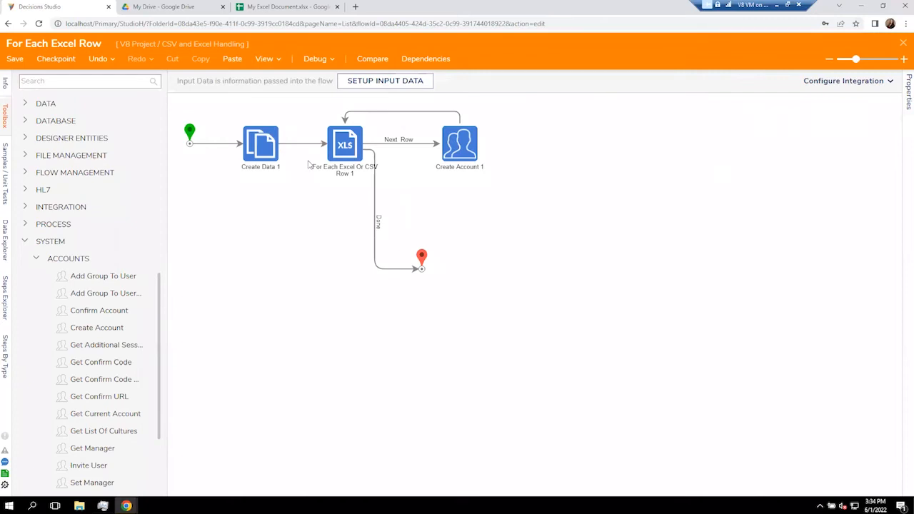
left_click(310, 60)
Run the flow in the debugger and check the new accounts under System > Security > Accounts.
left_click(422, 214)
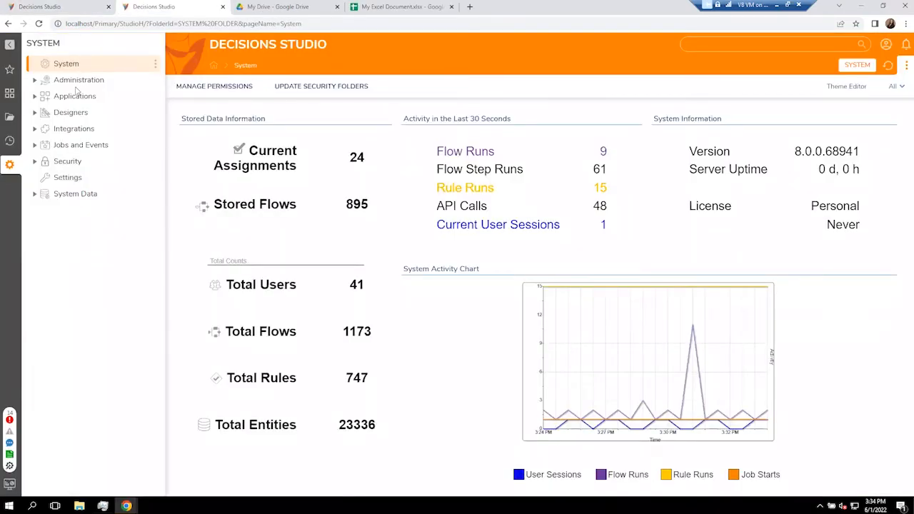
left_click(35, 161)
left_click(72, 179)
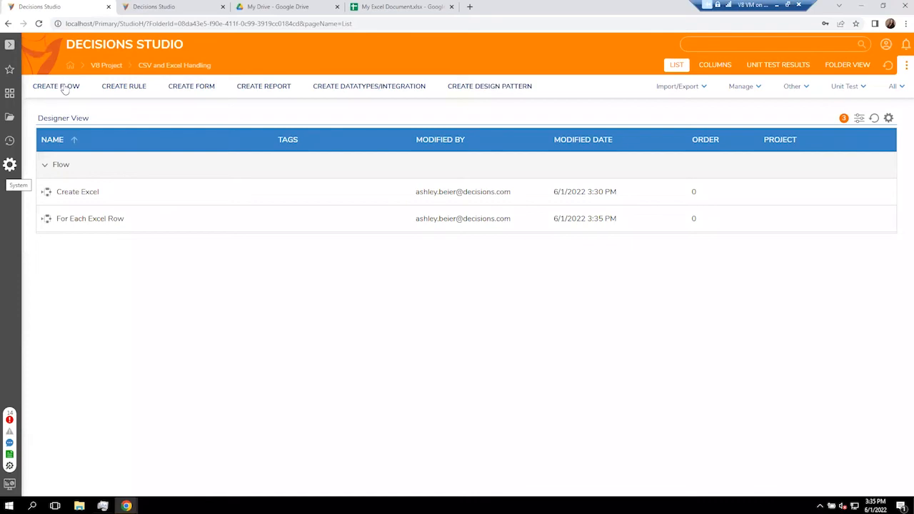
left_click(58, 86)
Create a standard flow from scratch named 'CSV to Object Mapping'.
left_click(557, 292)
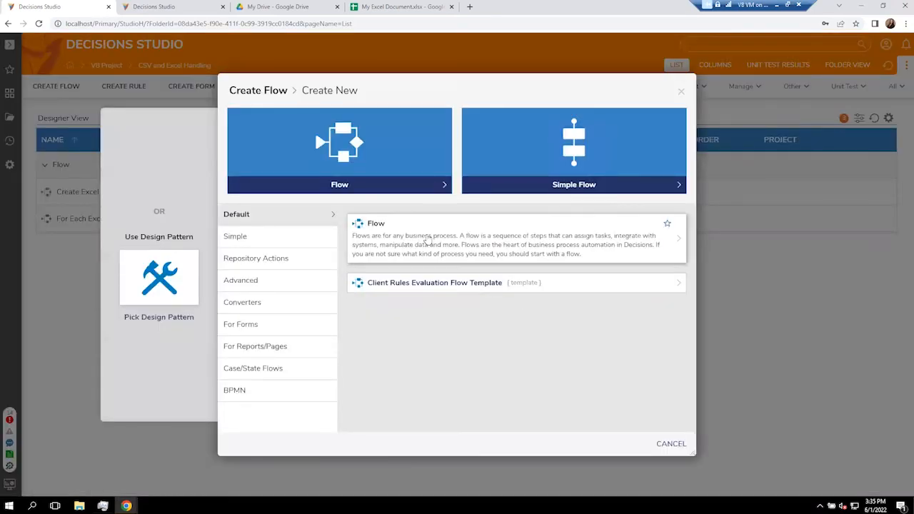
left_click(427, 240)
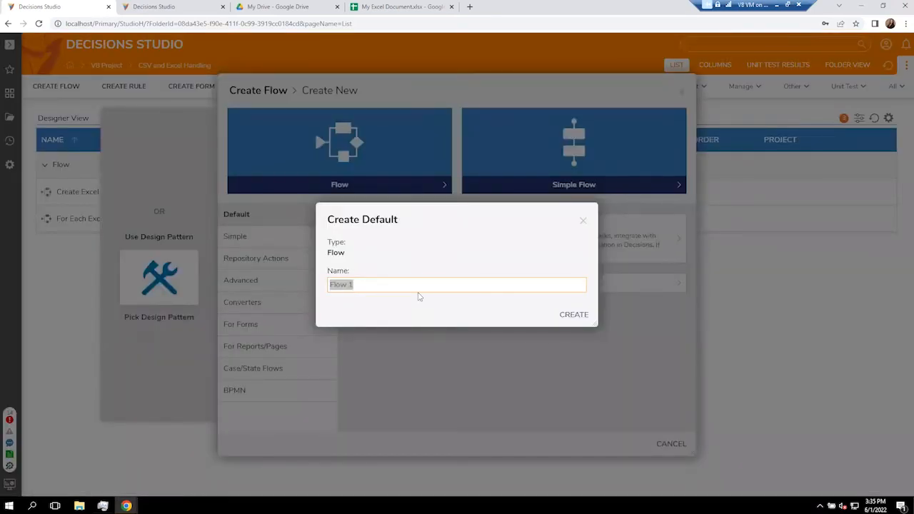
type("CSV to Object Mapping")
key("Return")
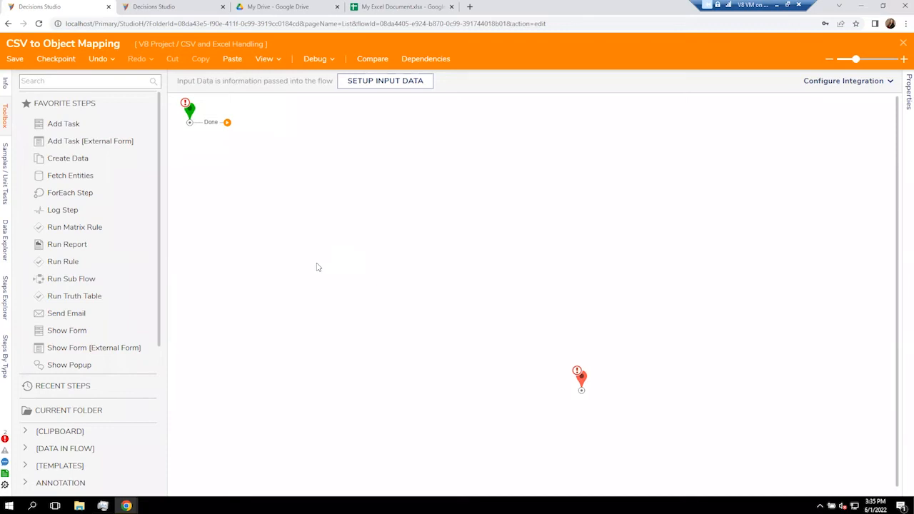
Add a Create Data step defining a 'CSV Test File' item of type File Data.
left_click_drag(90, 160, 261, 125)
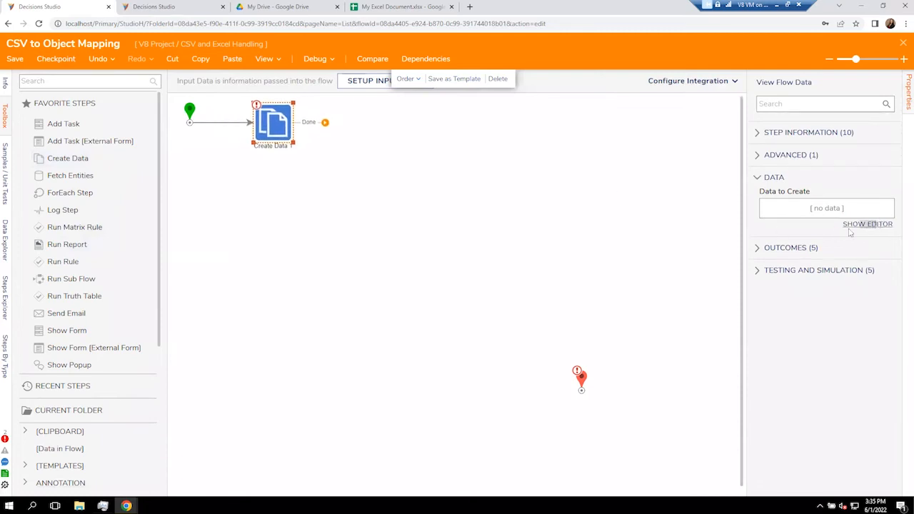
left_click(867, 224)
type("CSV Test File")
key("Tab")
type("File")
left_click(206, 215)
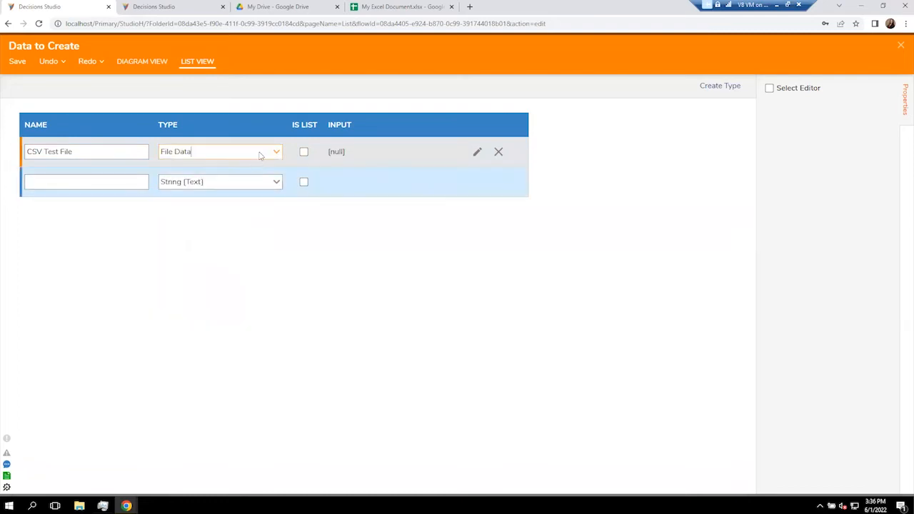
Upload the Test Import CSV Sheet file as CSV Test File's value and save the definition.
left_click(477, 152)
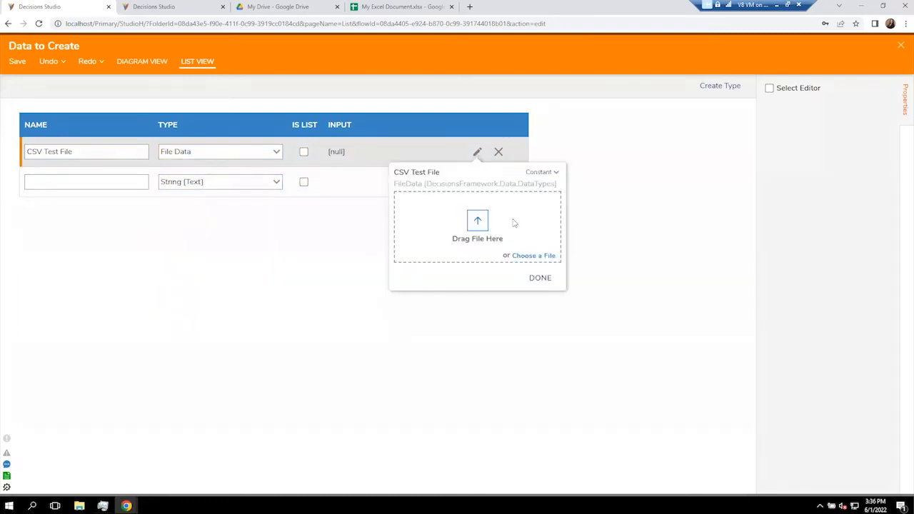
left_click(528, 256)
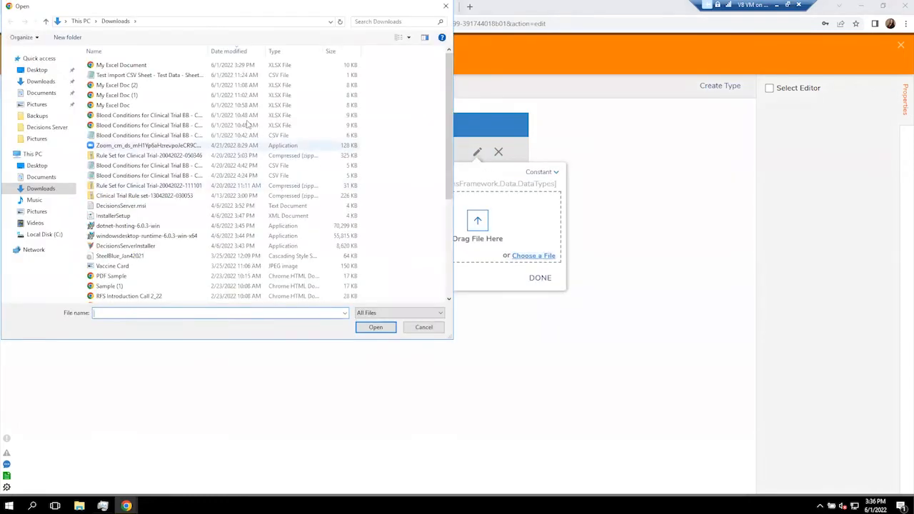
left_click(541, 278)
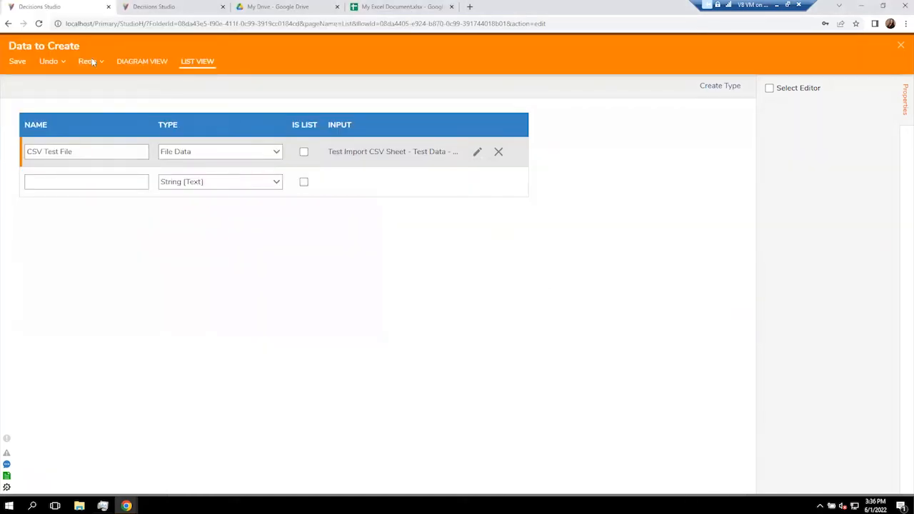
left_click(17, 61)
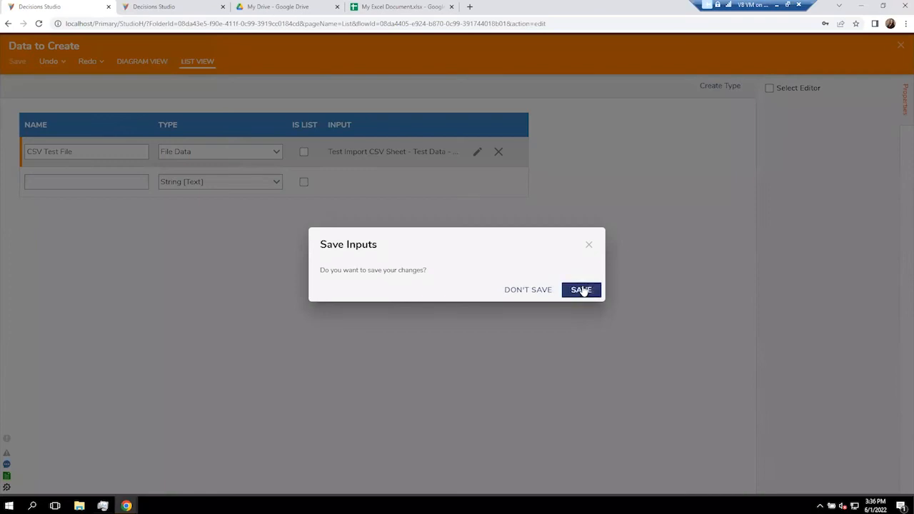
left_click(577, 288)
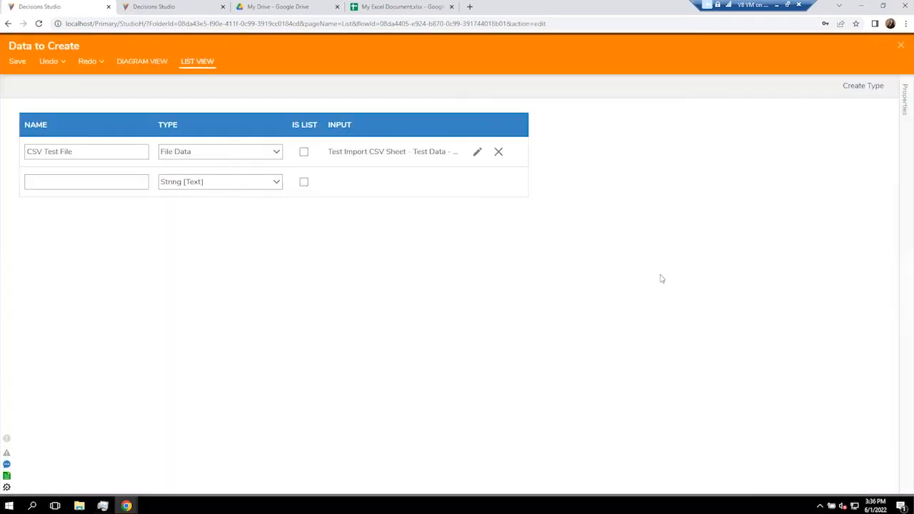
Add a CSV to Object Mapping step from DATA > EXCEL & CSV right after Create Data 1.
left_click(900, 47)
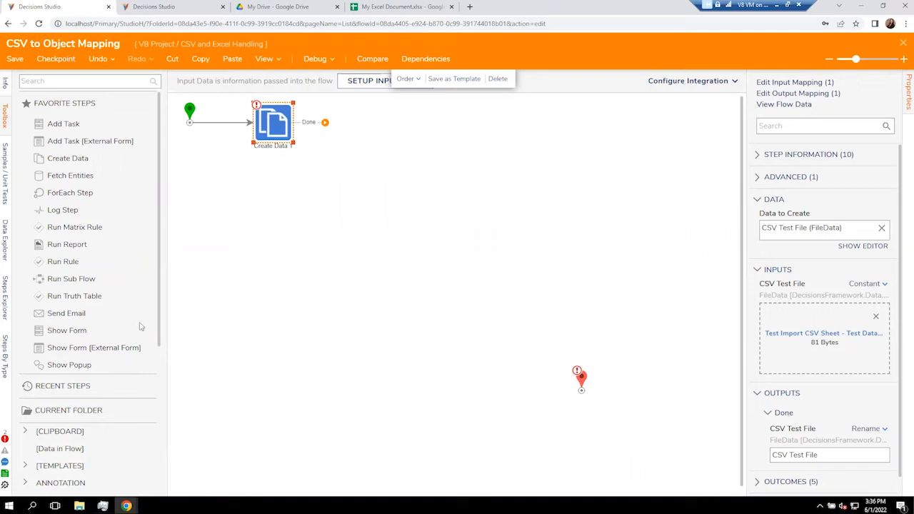
scroll(79, 357, "down", 5)
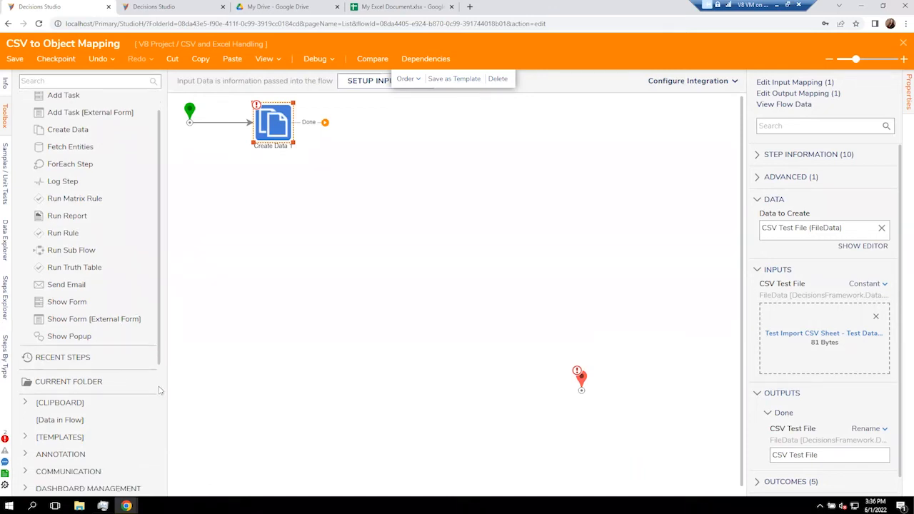
left_click(26, 364)
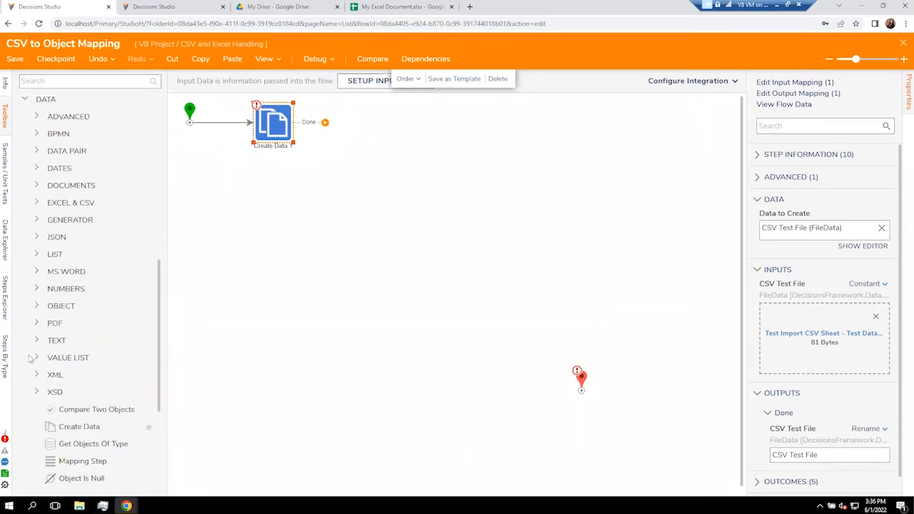
left_click(38, 203)
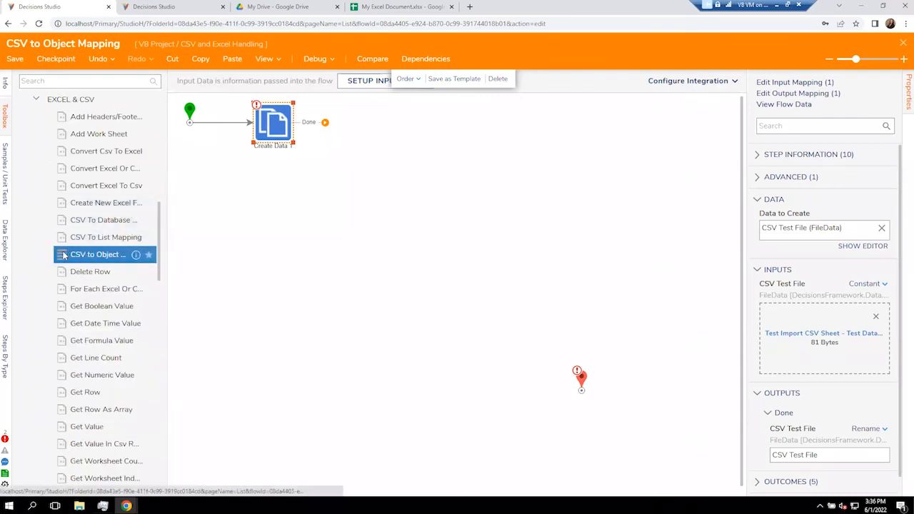
left_click_drag(60, 260, 359, 129)
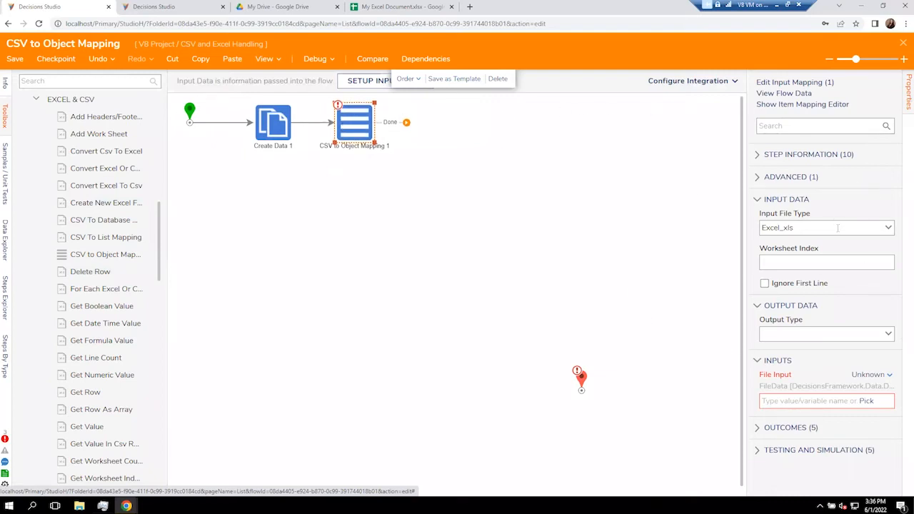
Set the mapping step's input file type to Csv and its output type to Account.
left_click(886, 227)
left_click(850, 243)
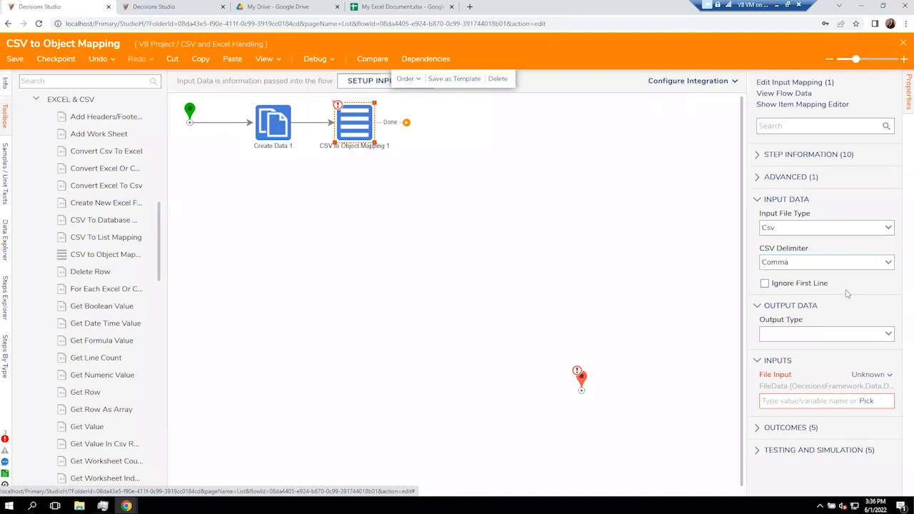
left_click(888, 334)
type("account")
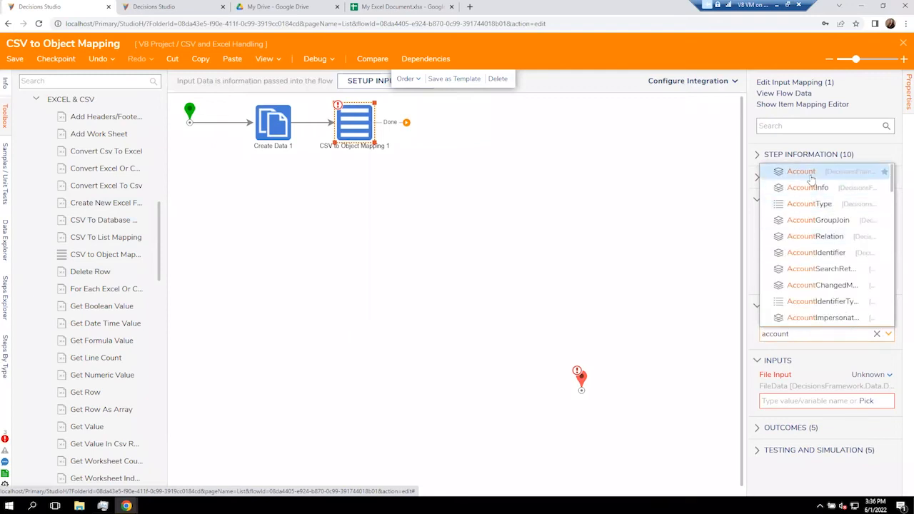
left_click(802, 171)
scroll(825, 379, "down", 1)
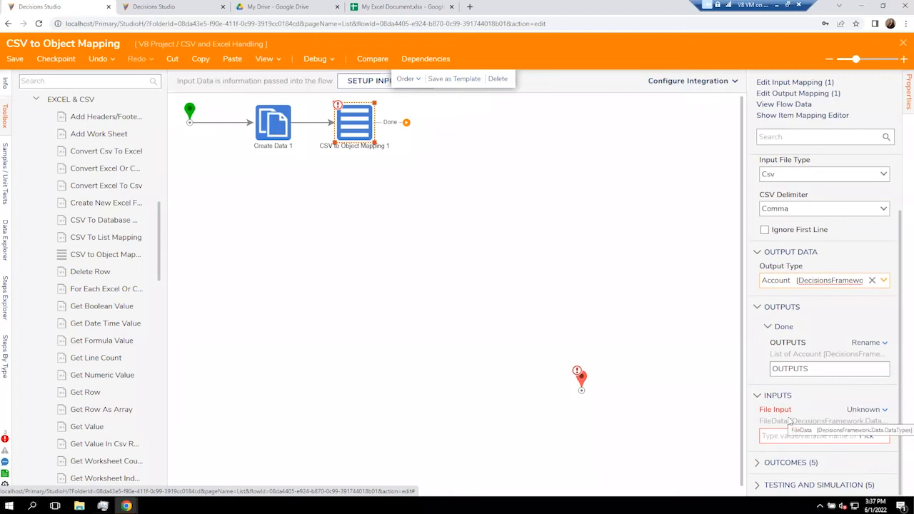
Set the File Input to CSV Test File selected from the flow.
left_click(868, 413)
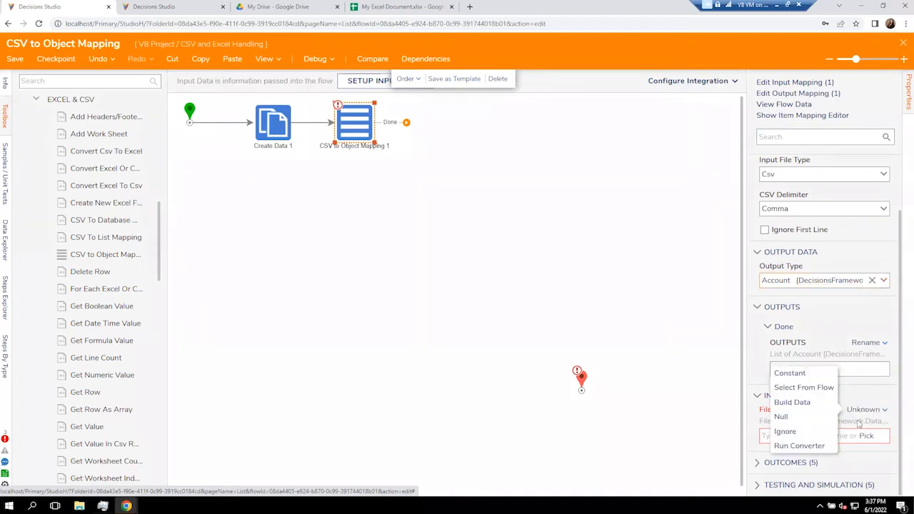
left_click(871, 438)
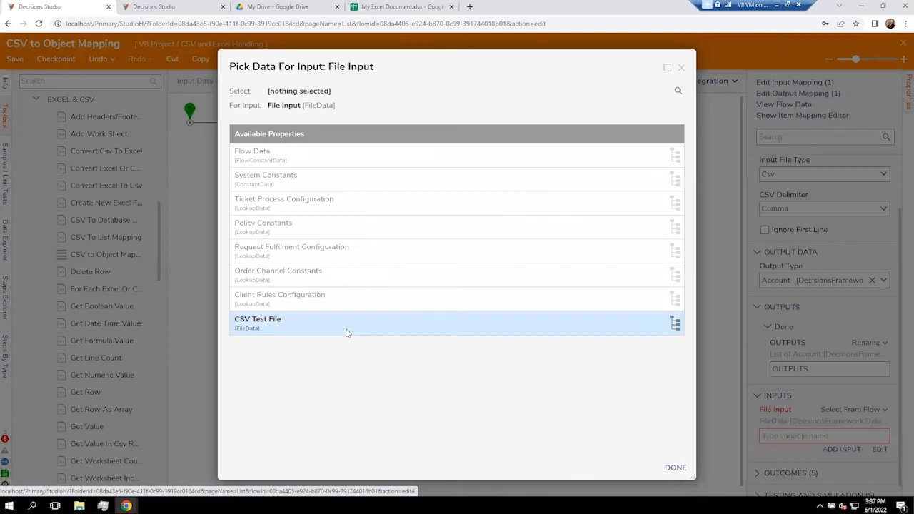
left_click(347, 325)
left_click(675, 468)
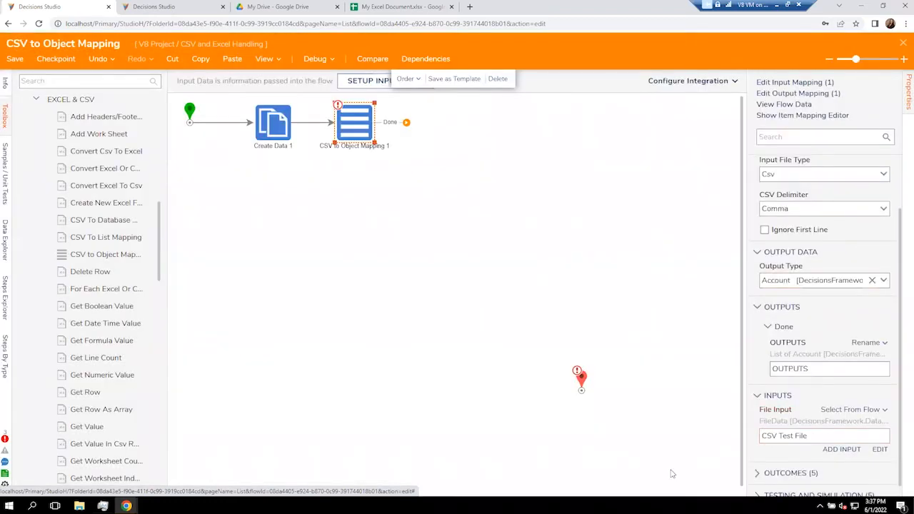
In the item mapping editor, set the Account ITEM to Build Data.
left_click(793, 118)
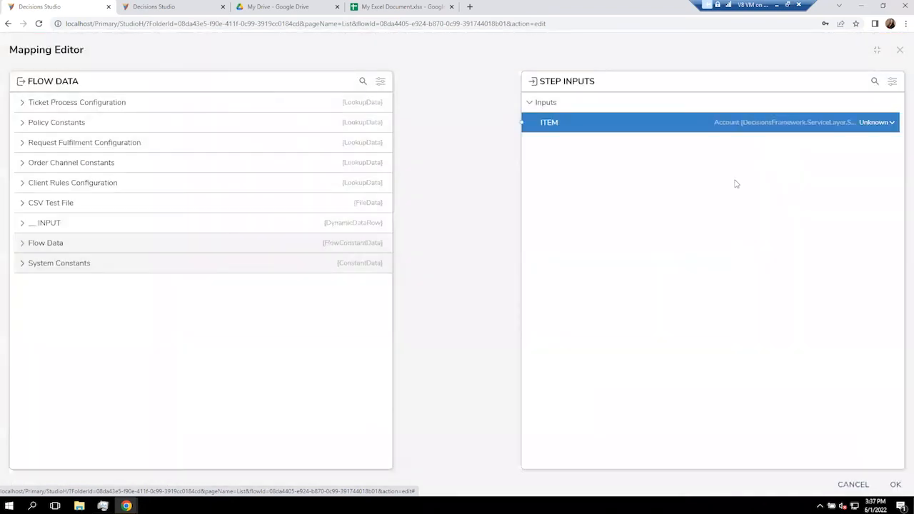
left_click(874, 122)
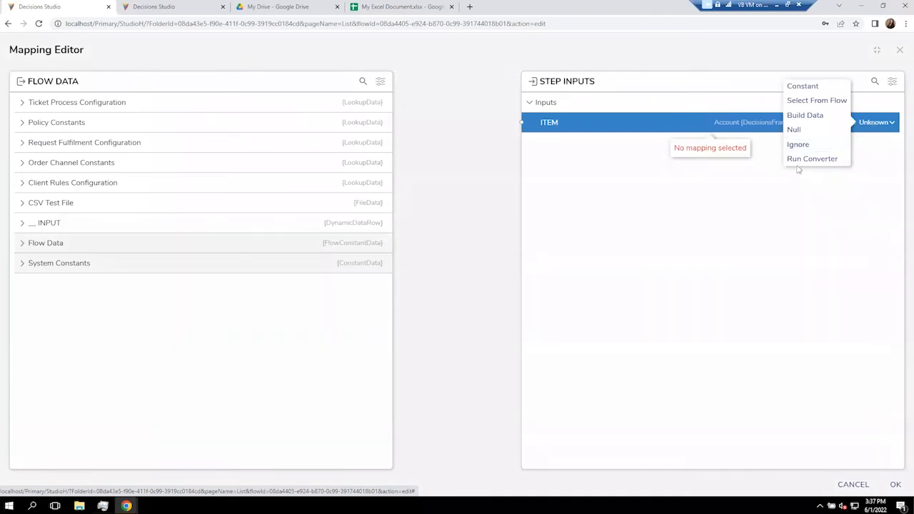
left_click(804, 115)
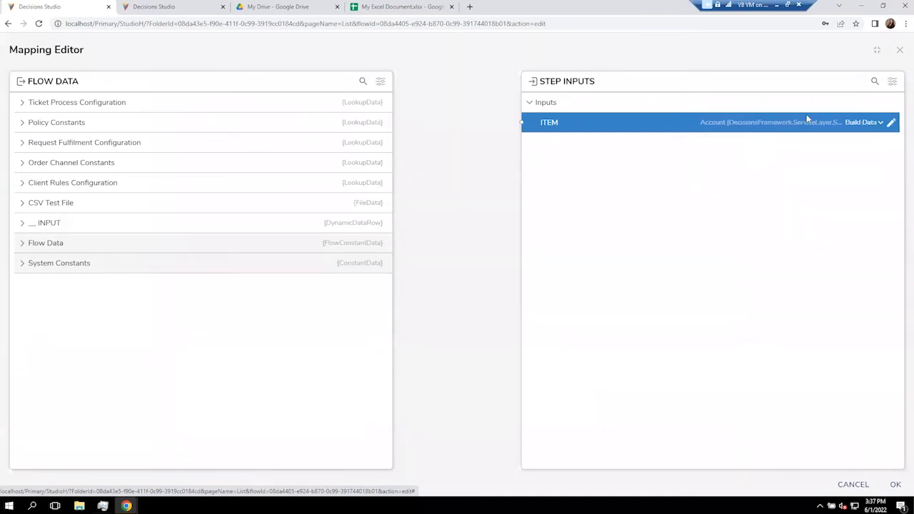
Include the First Name, Last Name and EmailAddress properties in the built Account item.
left_click(892, 123)
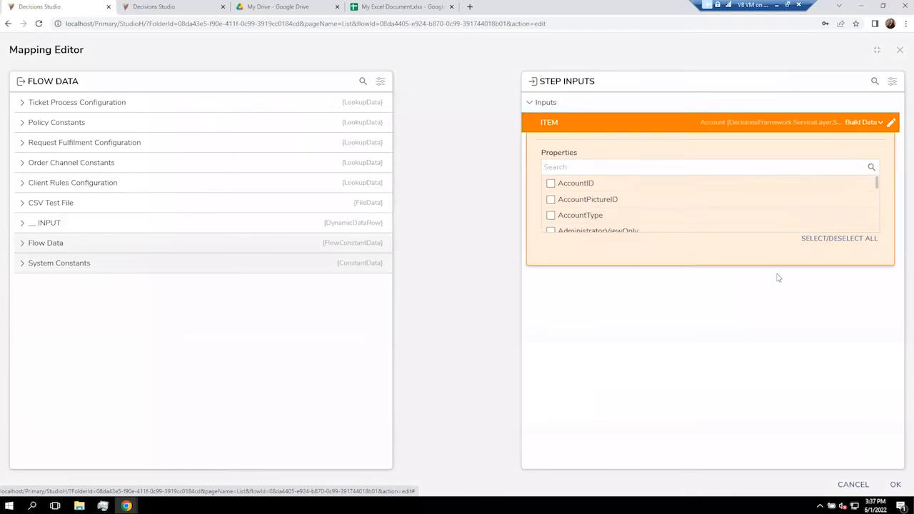
left_click(705, 171)
type("First")
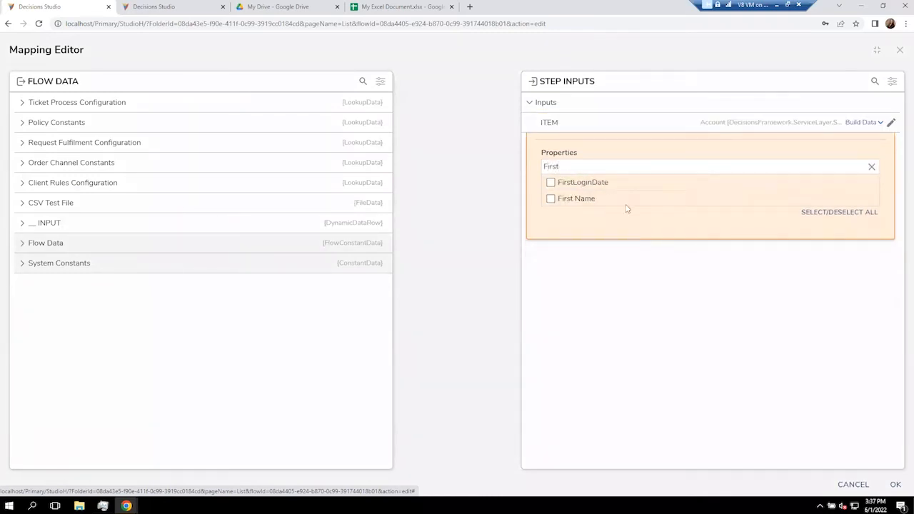
left_click(586, 200)
double_click(593, 166)
type("Last")
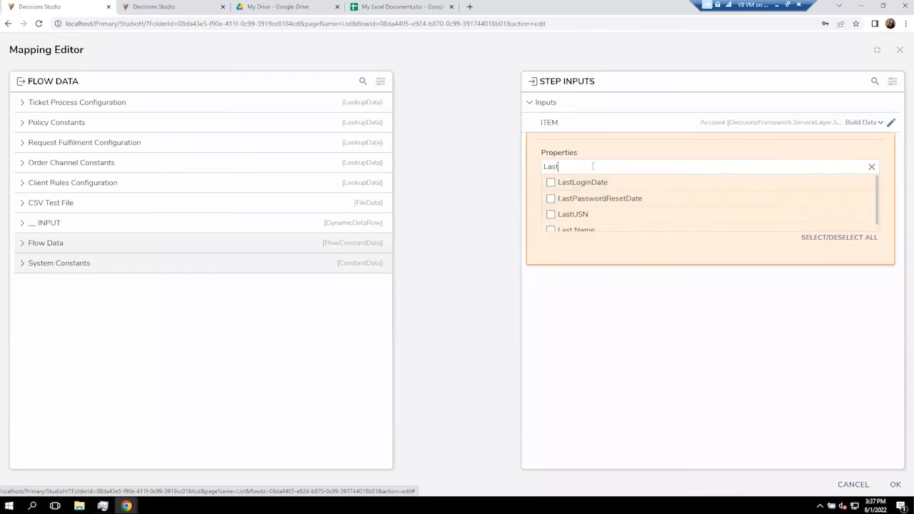
left_click(583, 229)
double_click(590, 166)
type("Email")
left_click(568, 183)
left_click(788, 282)
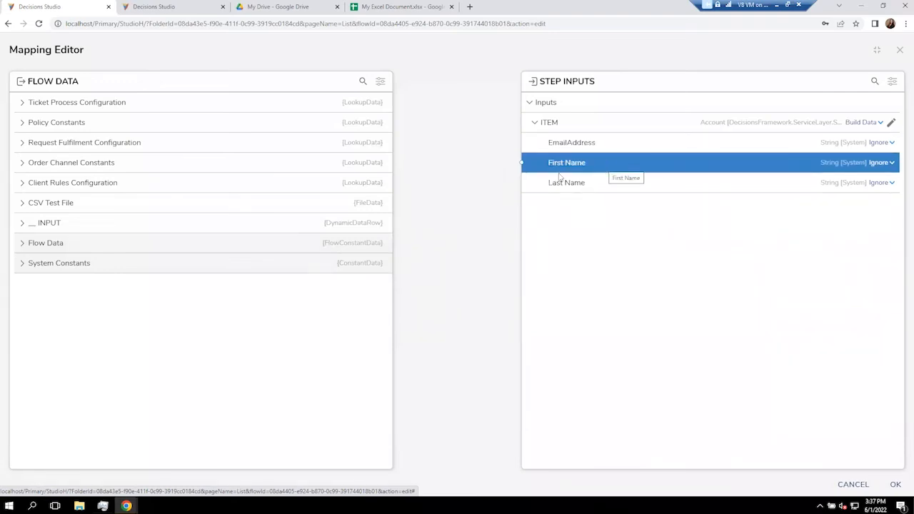
Map Field01 TextValue to First Name and Field02 TextValue to Last Name.
left_click(28, 227)
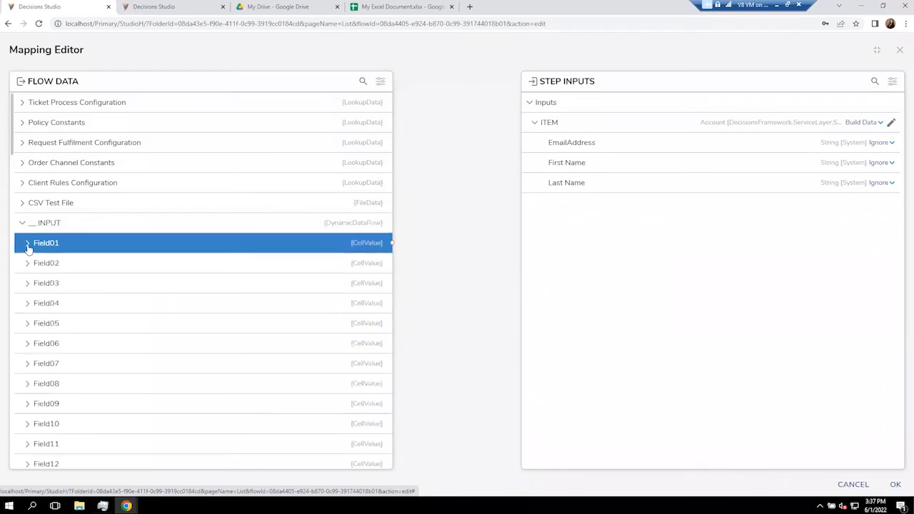
left_click(27, 245)
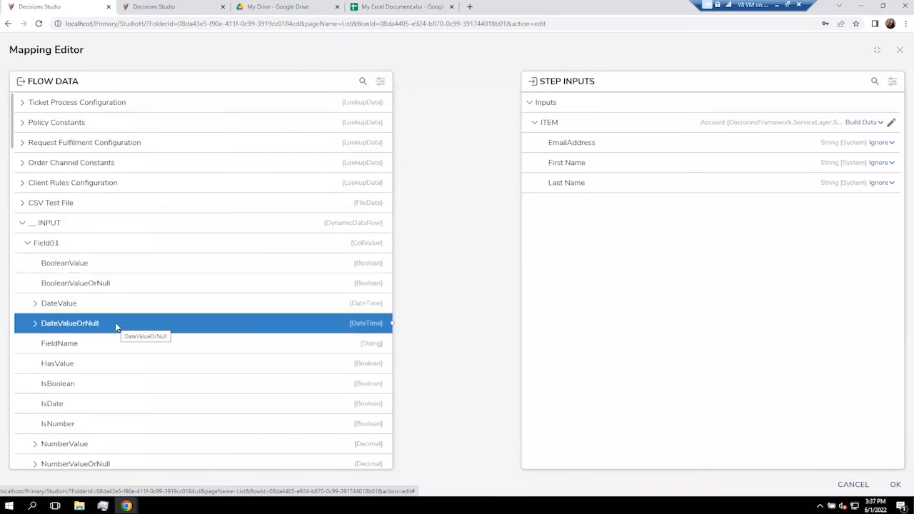
scroll(120, 384, "down", 3)
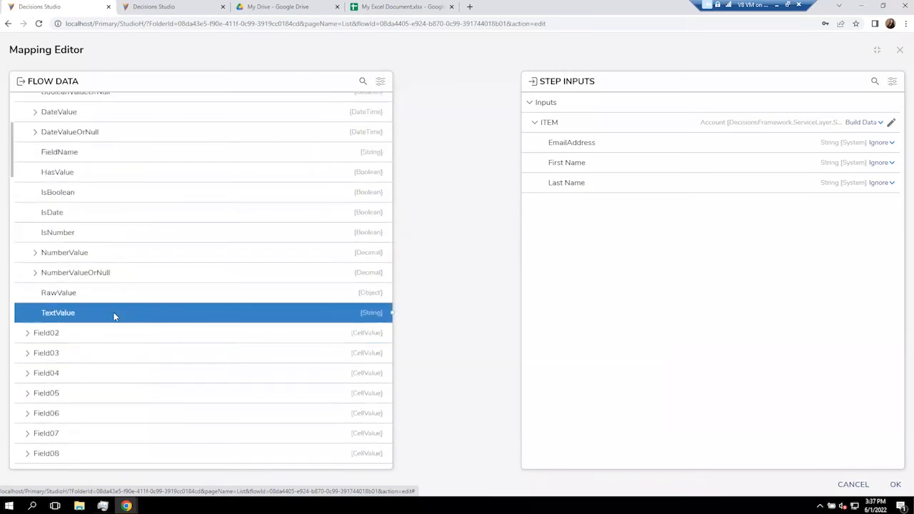
mouse_move(115, 316)
left_mouse_down()
mouse_move(423, 292)
mouse_move(526, 166)
left_mouse_up()
scroll(61, 236, "up", 3)
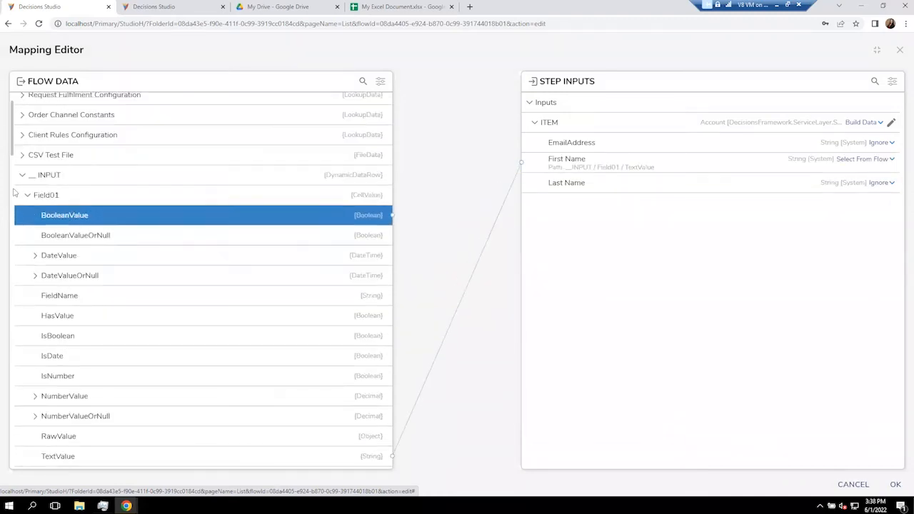
left_click(26, 196)
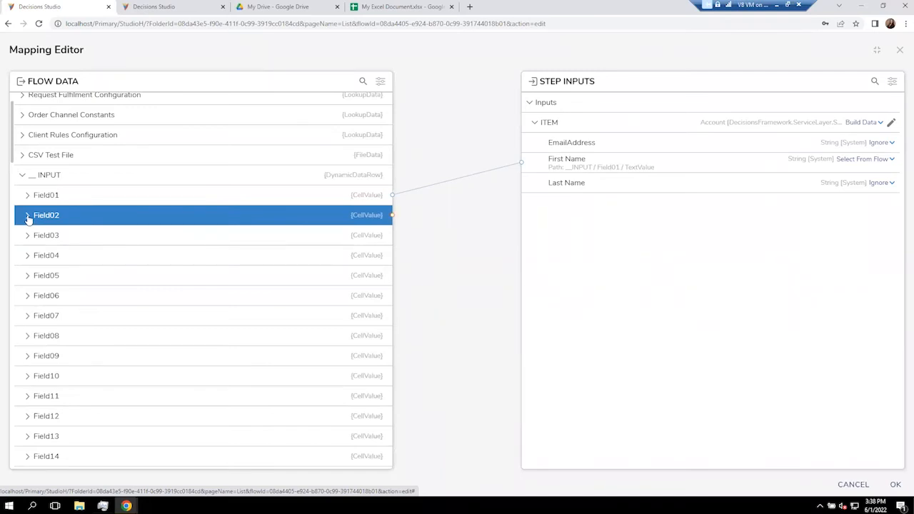
left_click(28, 217)
scroll(84, 404, "down", 2)
left_click_drag(81, 380, 536, 190)
scroll(119, 267, "up", 3)
left_click(29, 217)
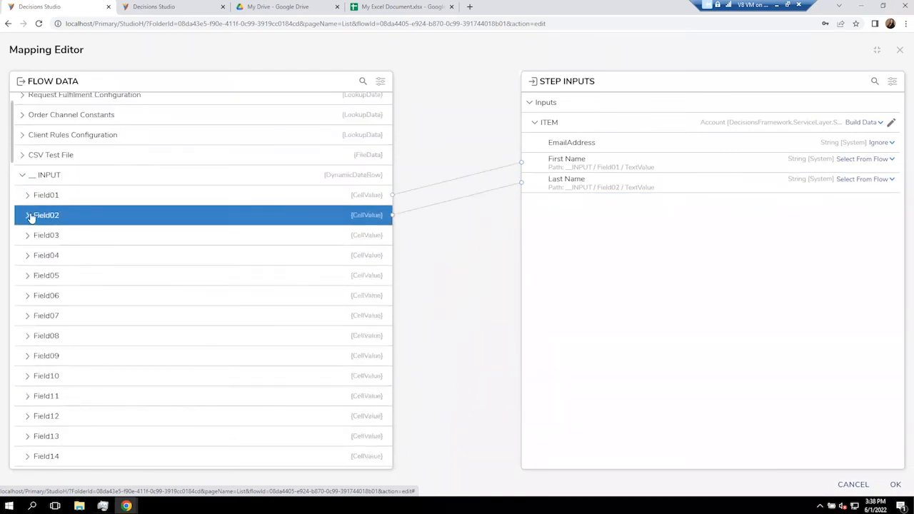
Map Field03 TextValue to EmailAddress, check all three field mappings, and apply them.
left_click(27, 236)
scroll(108, 432, "down", 1)
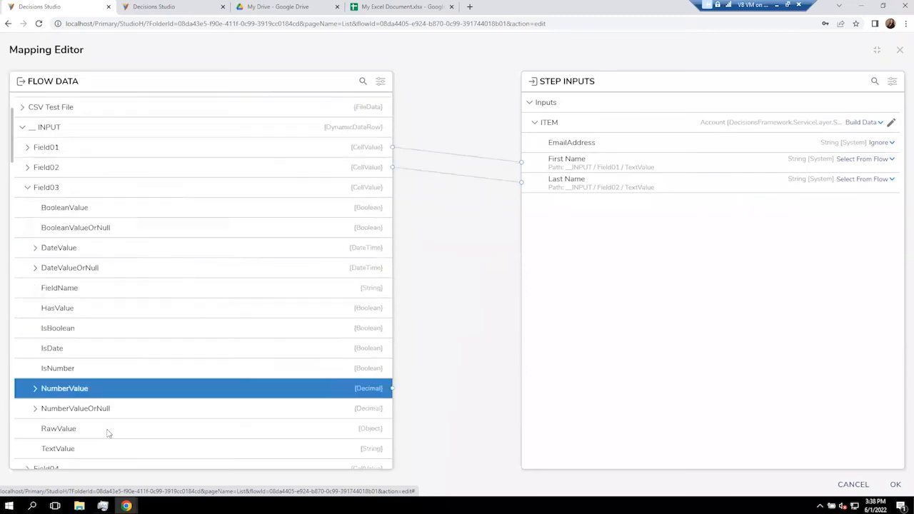
scroll(107, 433, "down", 1)
left_click_drag(265, 397, 533, 145)
scroll(250, 331, "up", 3)
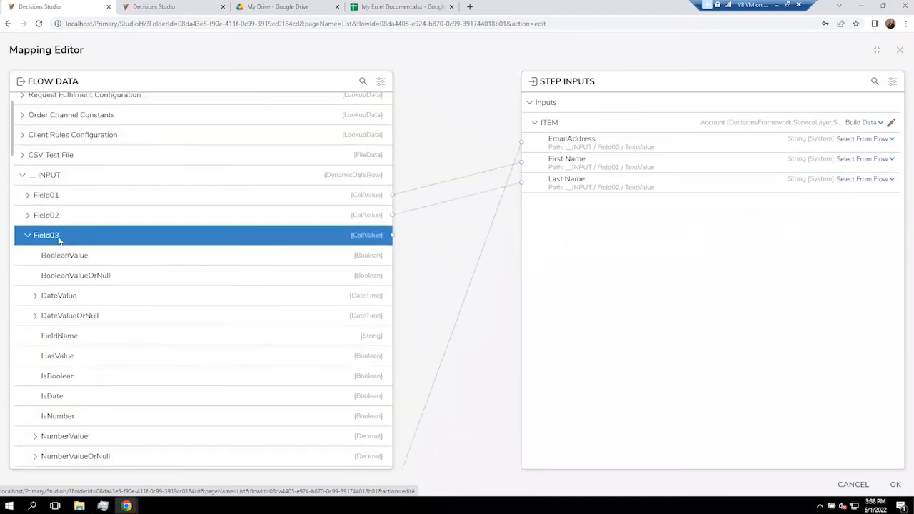
left_click(27, 235)
left_click(36, 202)
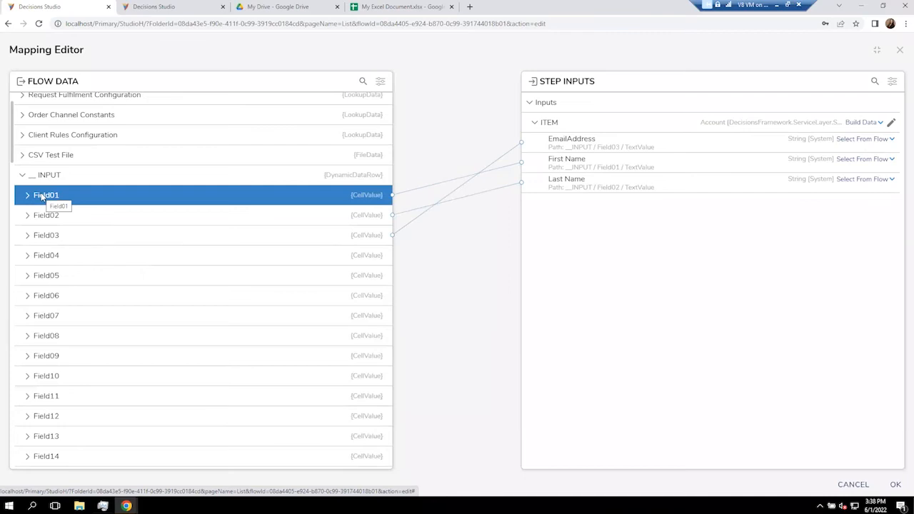
left_click(41, 215)
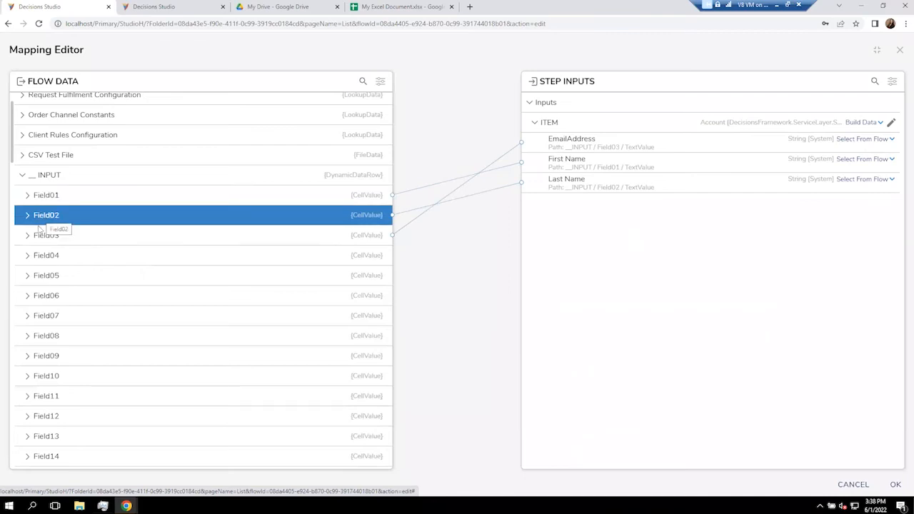
left_click(39, 234)
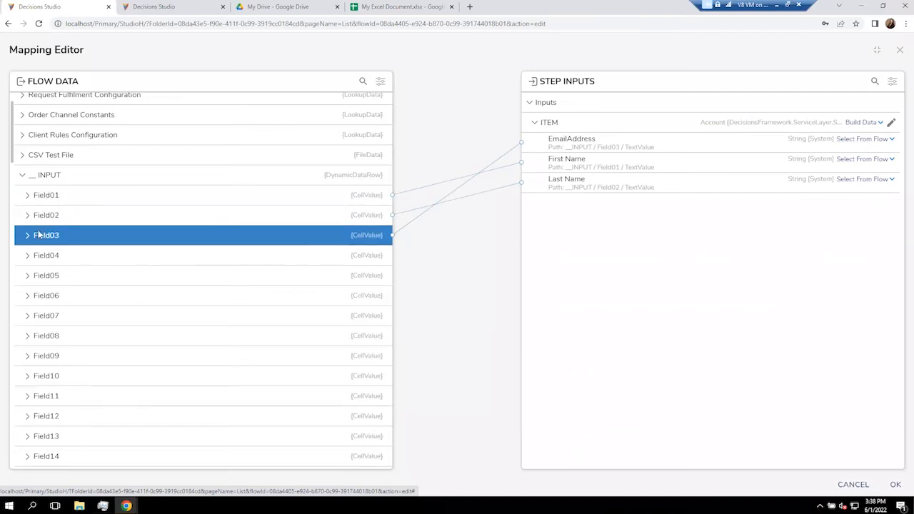
left_click(896, 484)
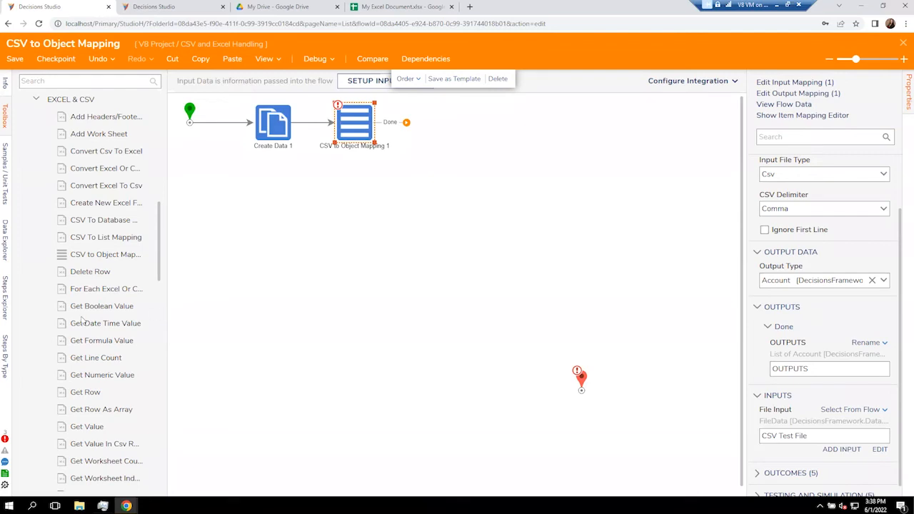
Add a ForEach step from the flow management iteration steps after CSV to Object Mapping 1.
left_click(36, 99)
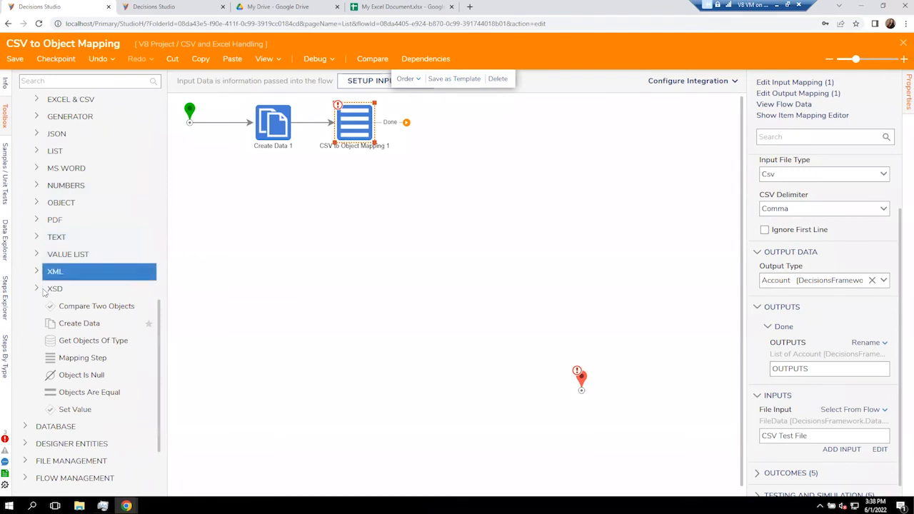
scroll(52, 307, "up", 3)
left_click(25, 187)
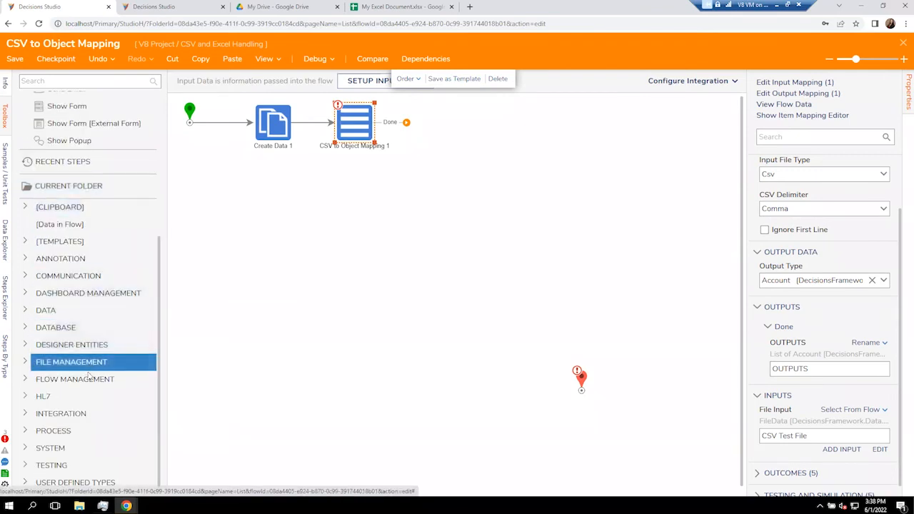
left_click(26, 380)
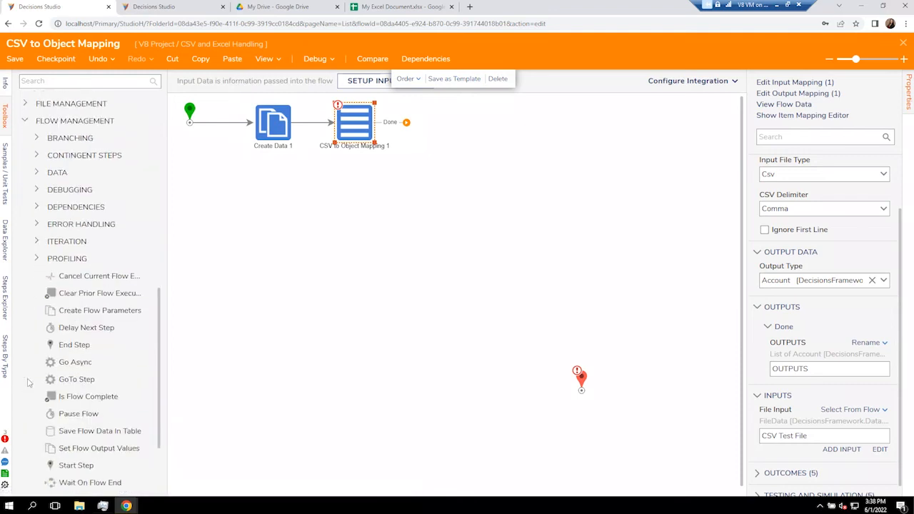
left_click(32, 241)
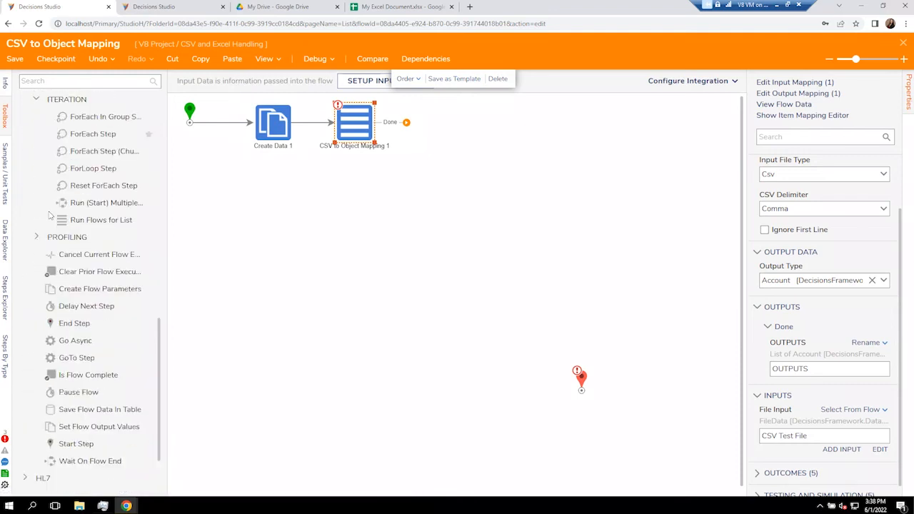
left_click_drag(68, 137, 432, 125)
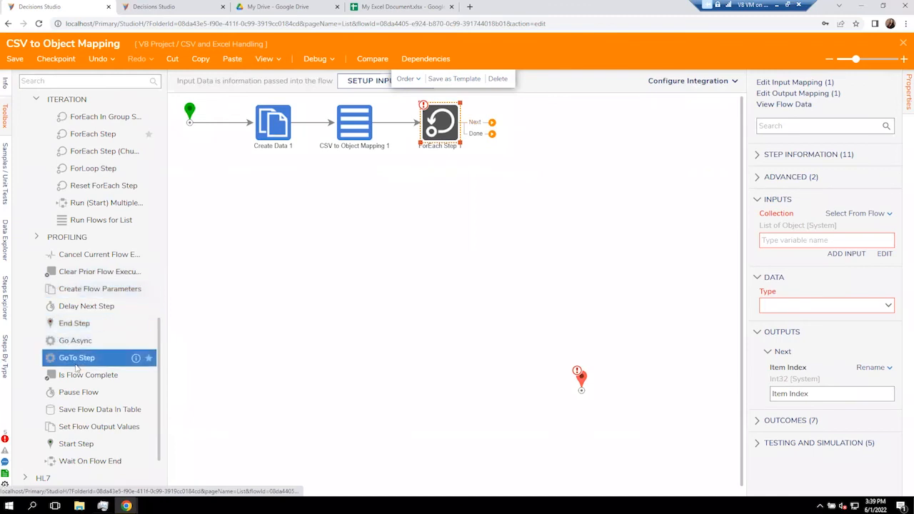
Expand INTEGRATION > INTERNAL SERVICES > ACCOUNTSERVICE to show the AddNewAccount step.
scroll(77, 366, "up", 10)
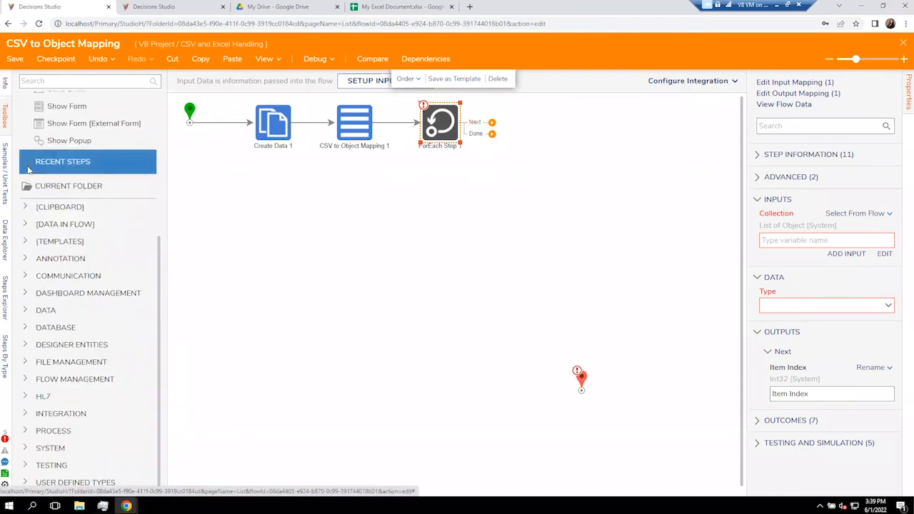
left_click(38, 415)
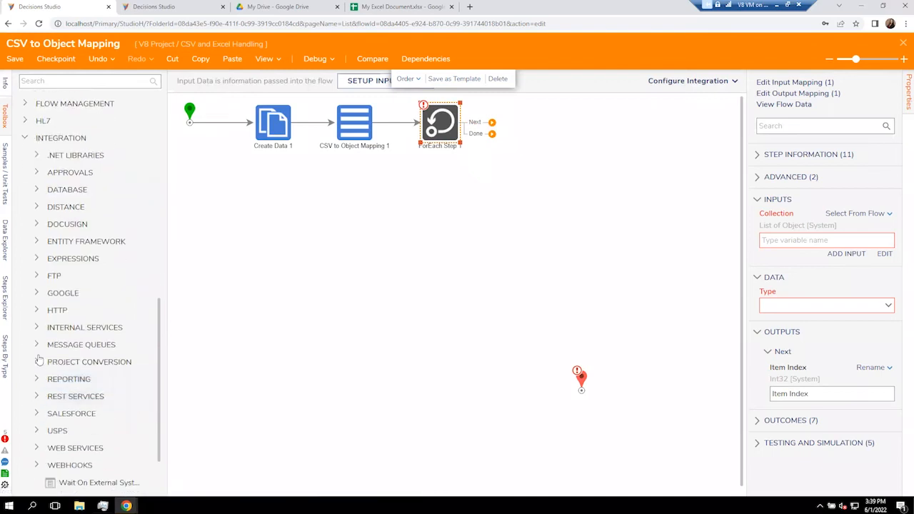
left_click(39, 328)
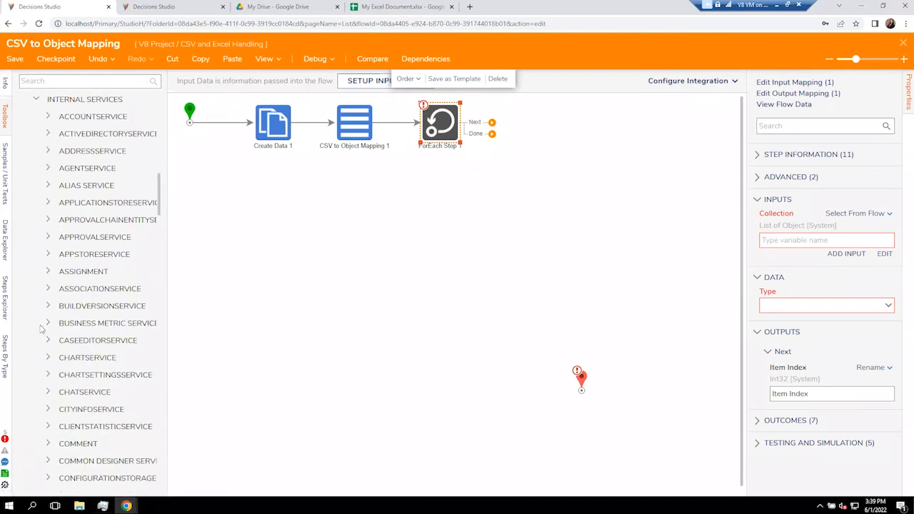
left_click(49, 118)
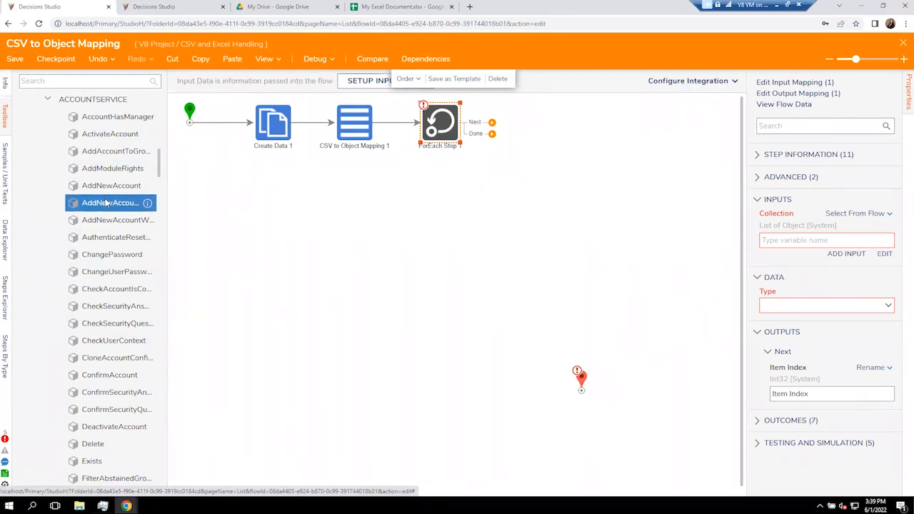
Place Add New Account 1 on ForEach's Next path, loop it back, and link ForEach Done to the end step.
left_click_drag(105, 203, 527, 133)
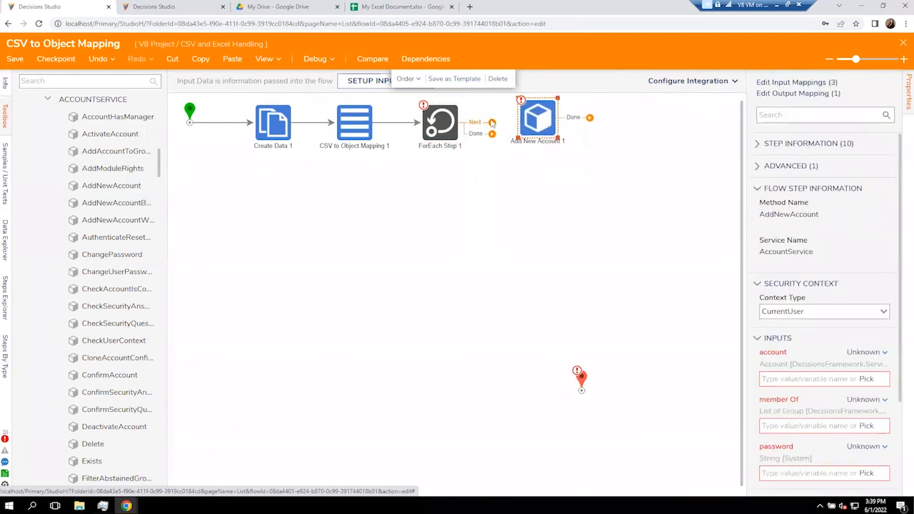
mouse_move(491, 123)
left_mouse_down()
mouse_move(544, 123)
mouse_move(547, 134)
left_mouse_up()
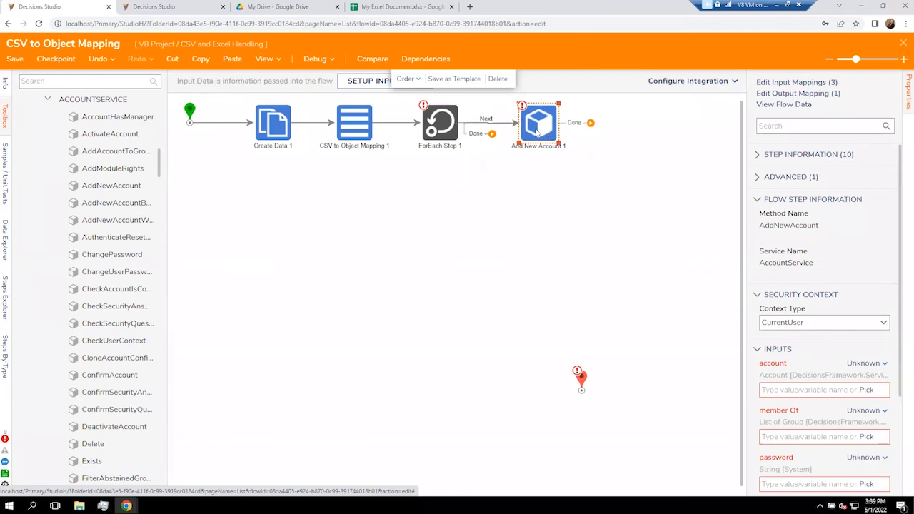
left_click_drag(577, 366, 484, 211)
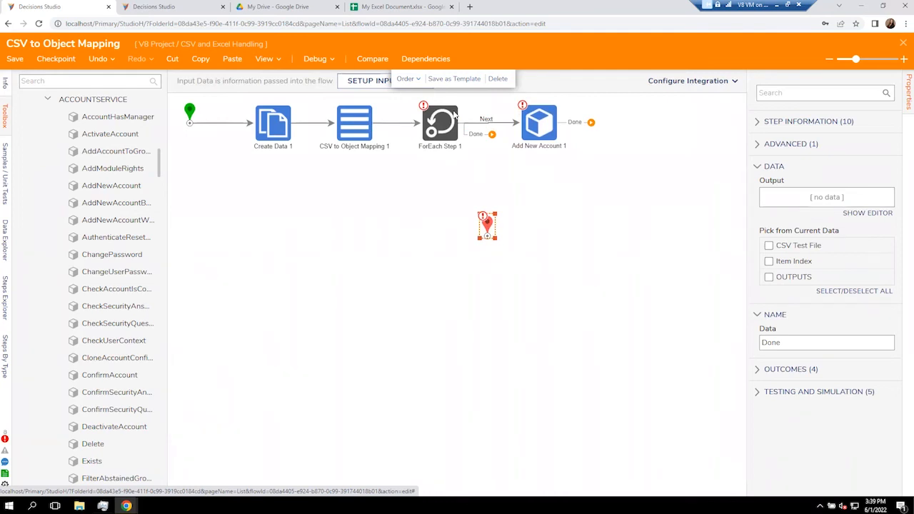
left_click_drag(492, 134, 486, 230)
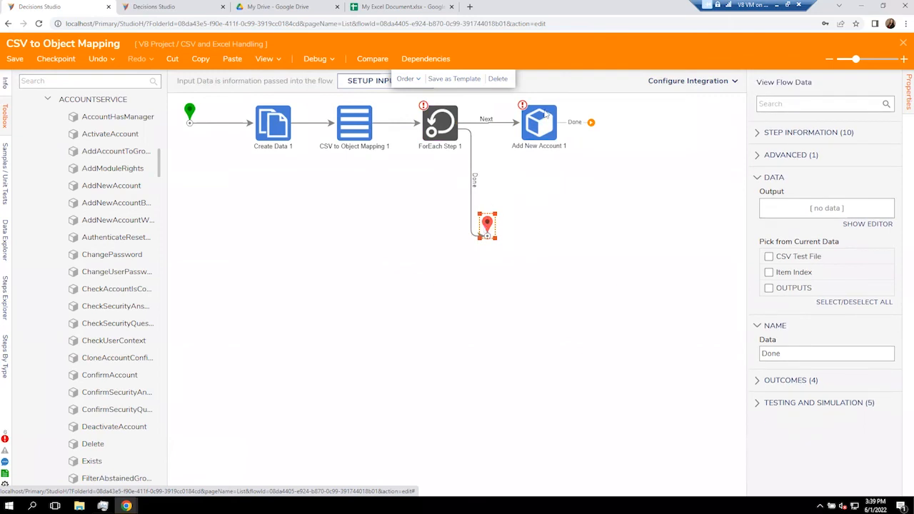
left_click_drag(592, 124, 449, 256)
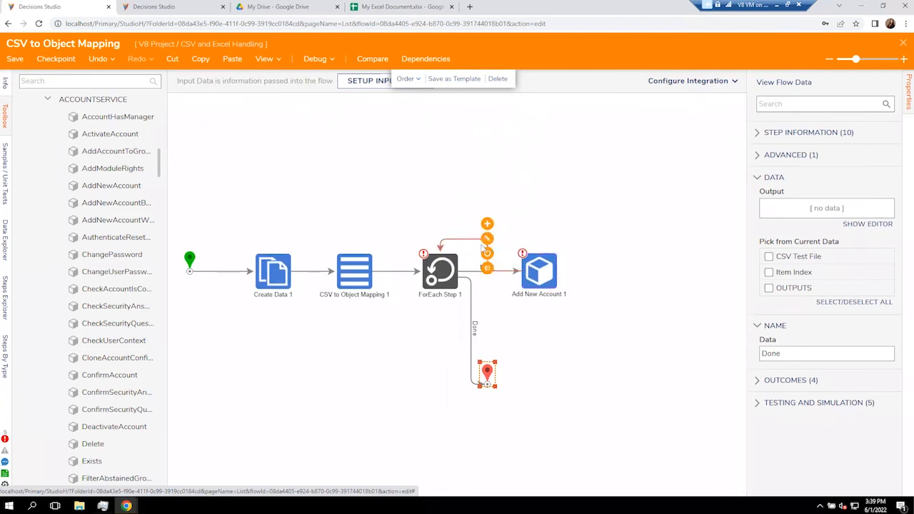
left_click(476, 242)
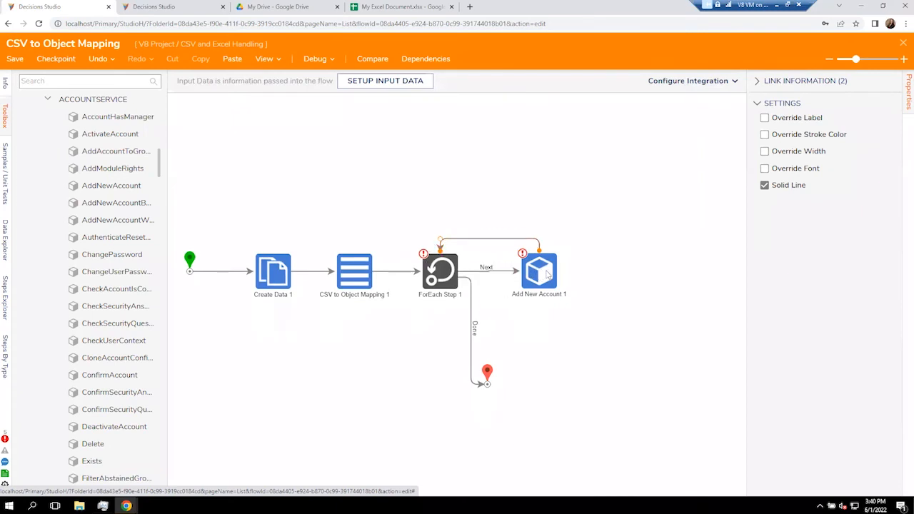
Select Add New Account 1 and bring up the sourcing options for its account input.
left_click(548, 275)
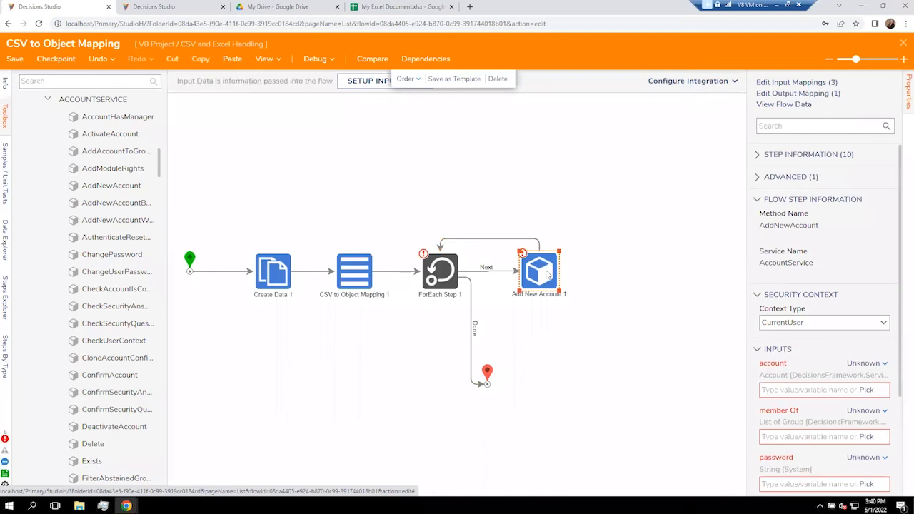
scroll(800, 402, "down", 1)
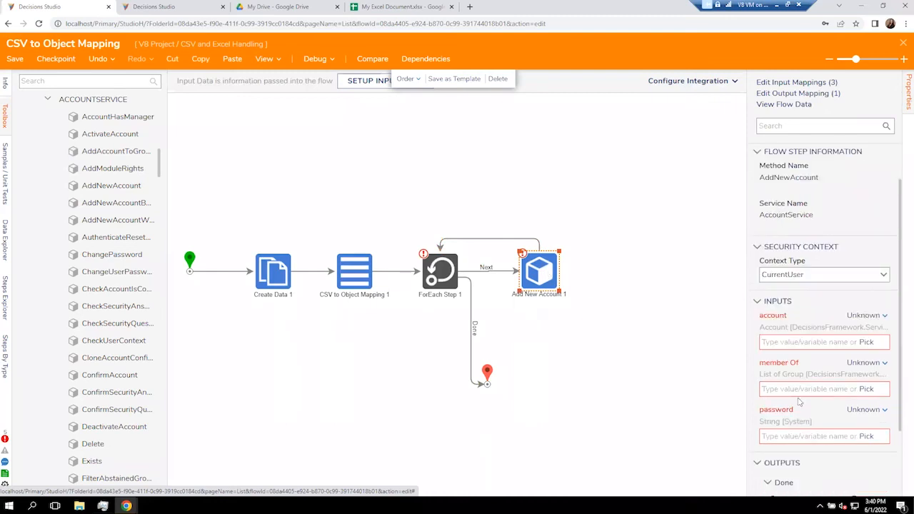
left_click(862, 319)
Set the account input to Build Data and include the First Name property.
left_click(803, 312)
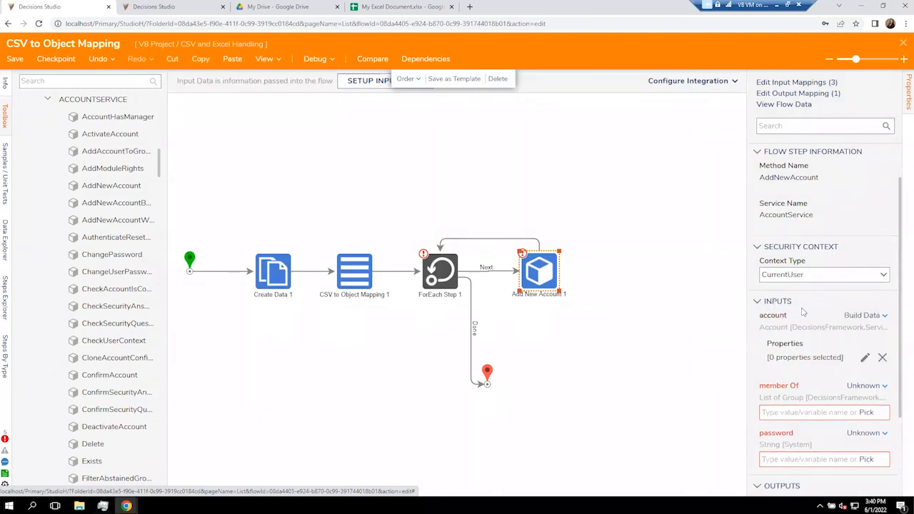
left_click(865, 359)
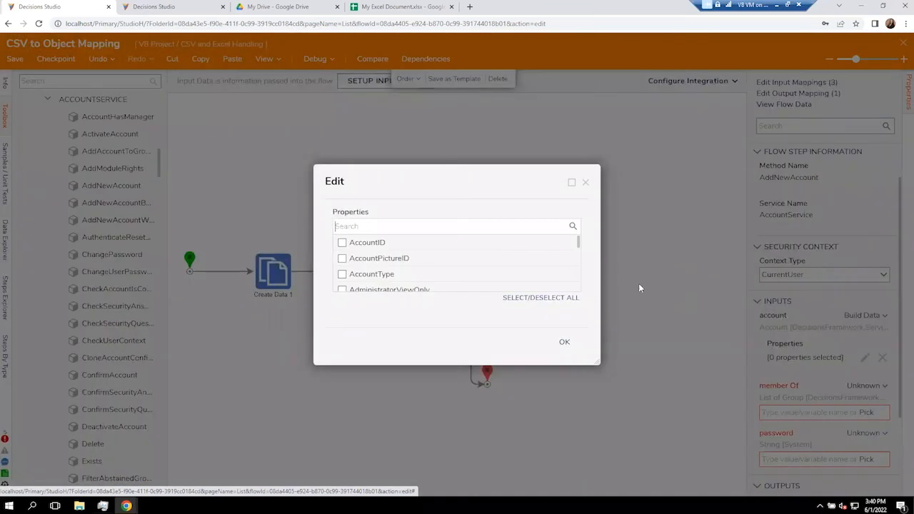
left_click(414, 226)
type("firs")
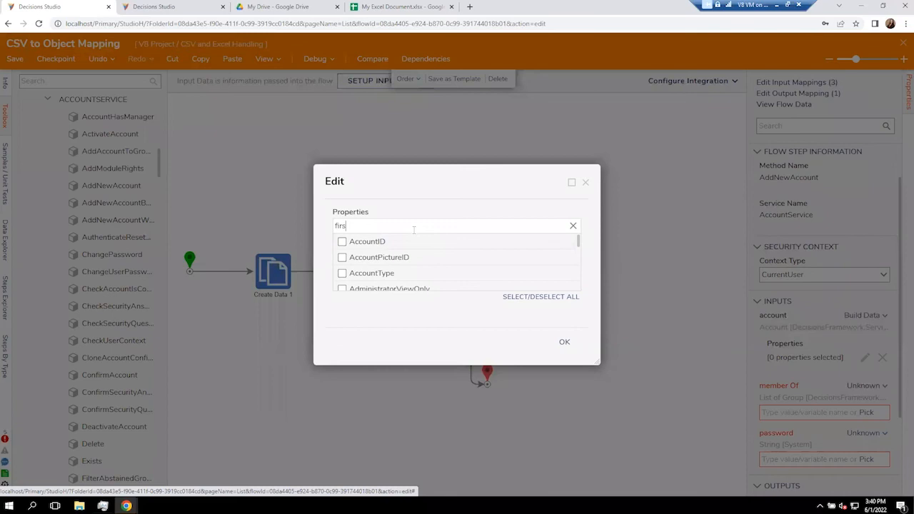
type("t n")
left_click(389, 241)
left_click(391, 225)
Also include Last Name and EmailAddress, then confirm the three properties.
key("ctrl+shift+Left")
key("ctrl+shift+Left")
type("last")
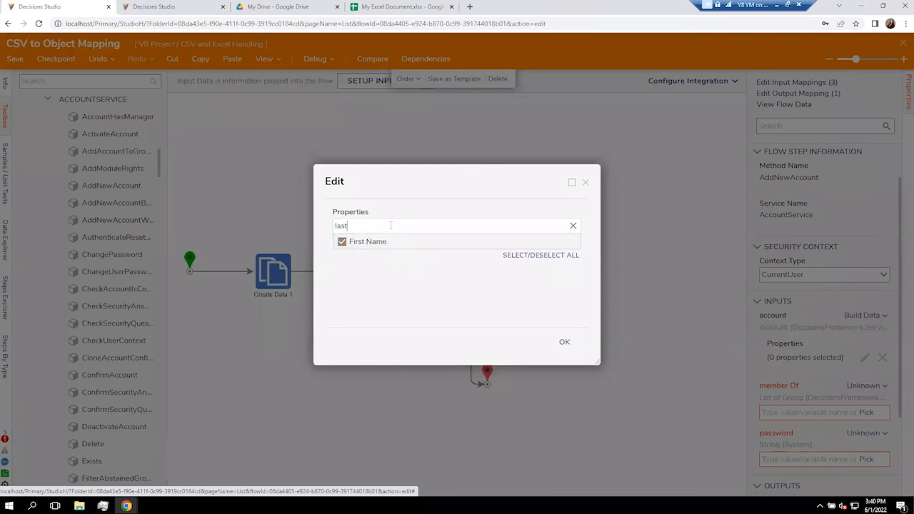
left_click(381, 243)
left_click(383, 225)
key("ctrl+shift+Left")
type("Email address")
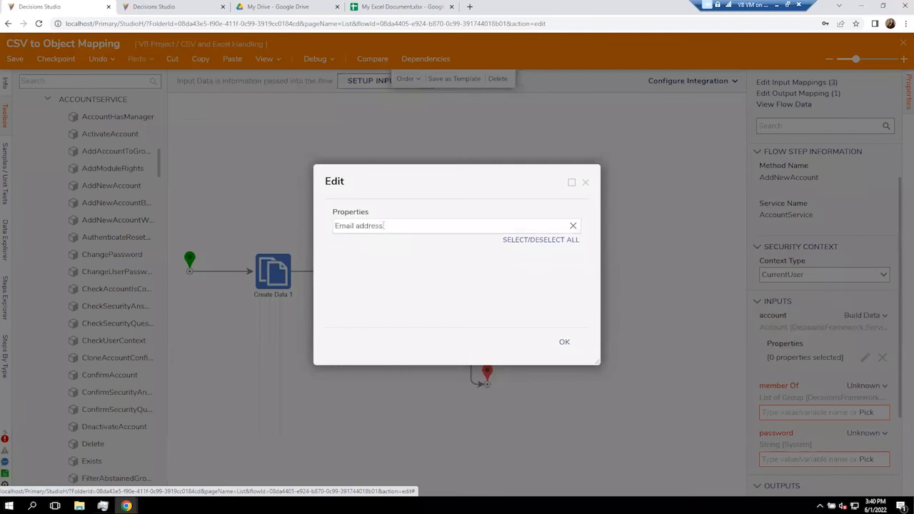
key("BackSpace")
key("BackSpace")
key("BackSpace")
key("BackSpace")
key("BackSpace")
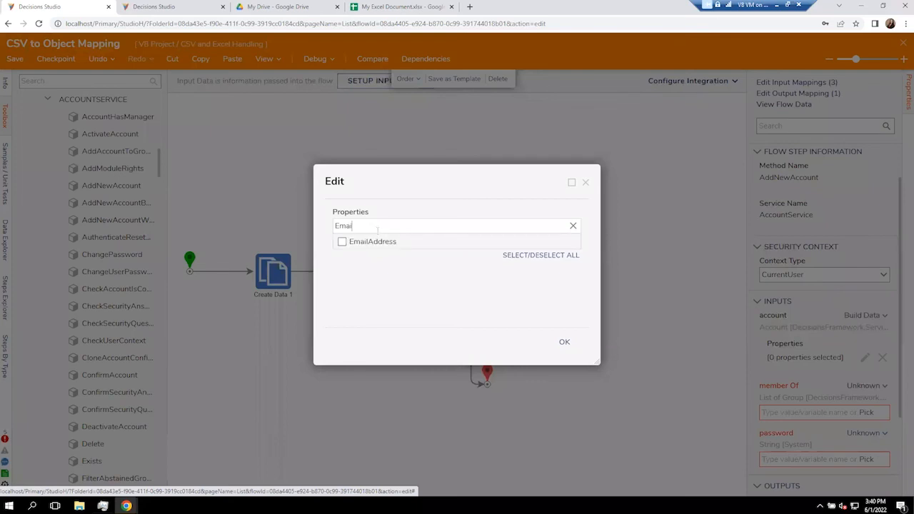
left_click(343, 242)
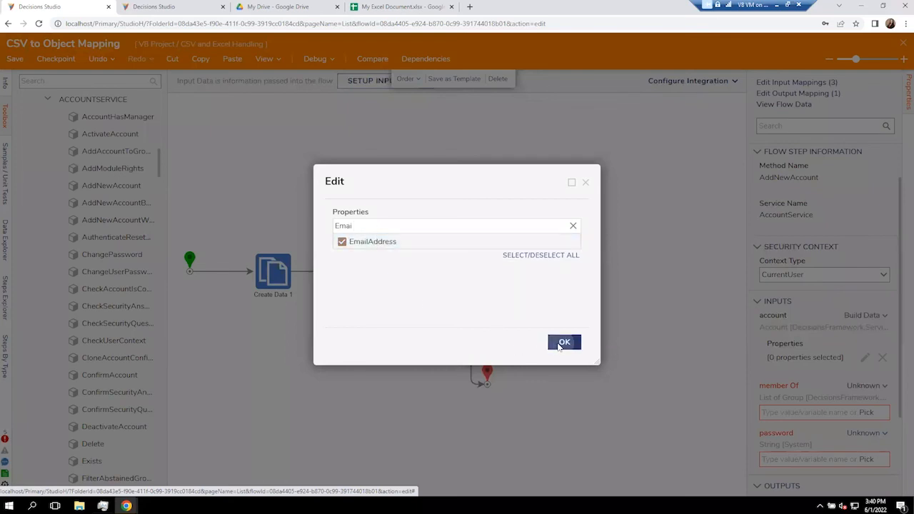
left_click(562, 343)
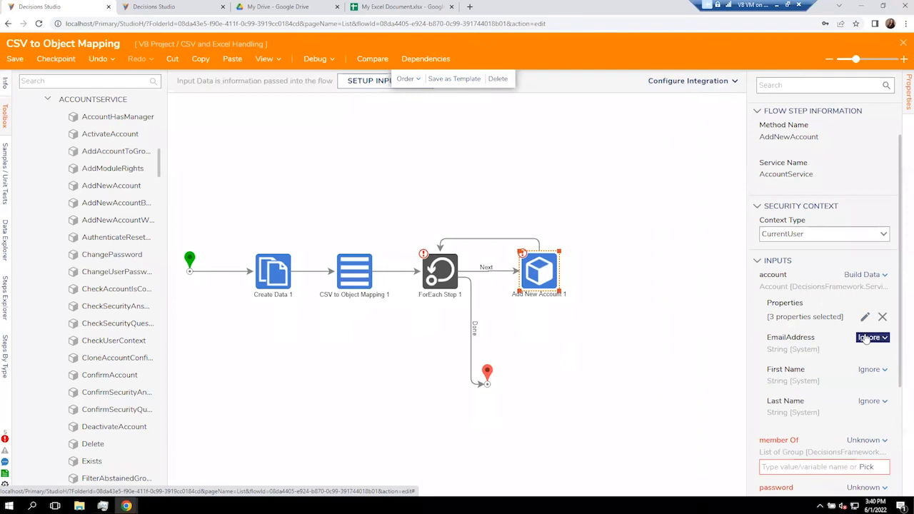
Set EmailAddress to Select From Flow, closing the data picker without choosing a value.
left_click(867, 338)
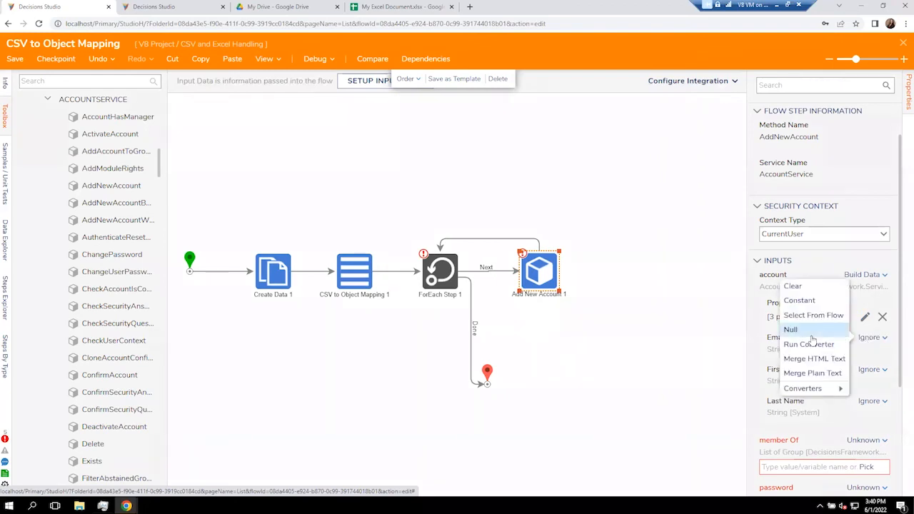
left_click(811, 317)
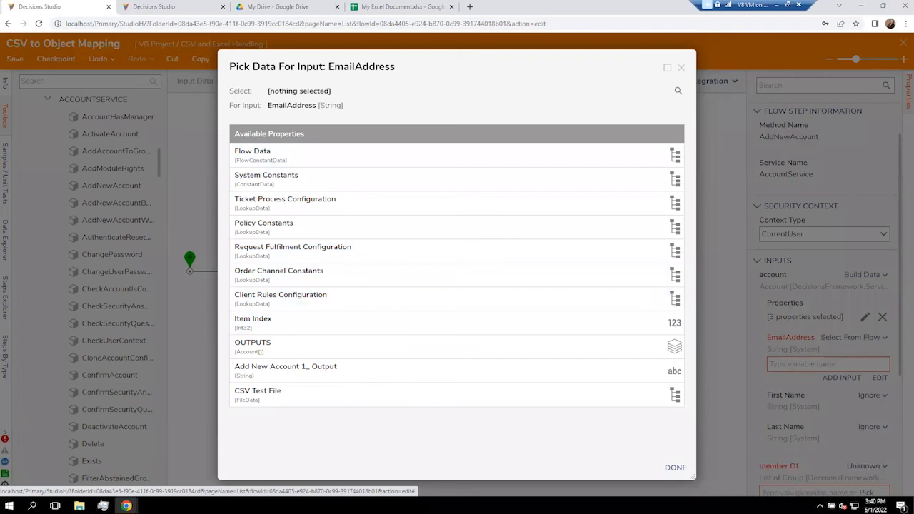
left_click(681, 67)
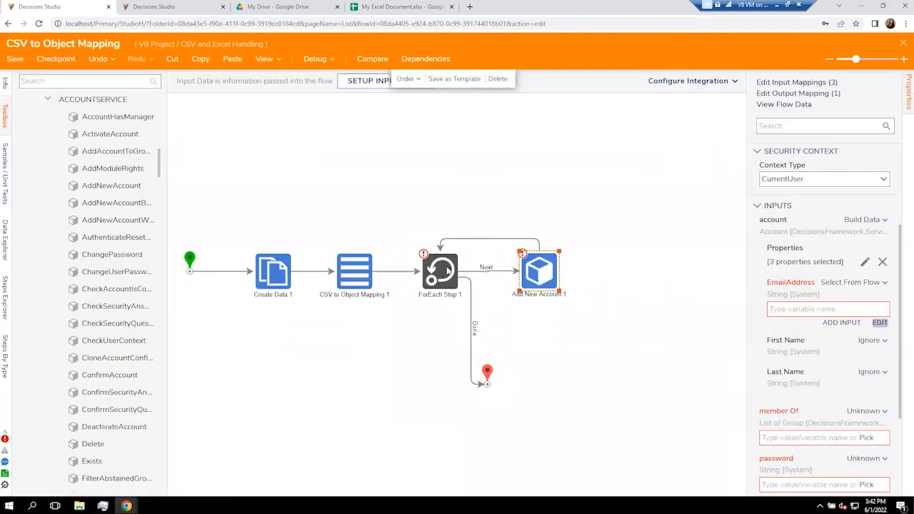
left_click(437, 265)
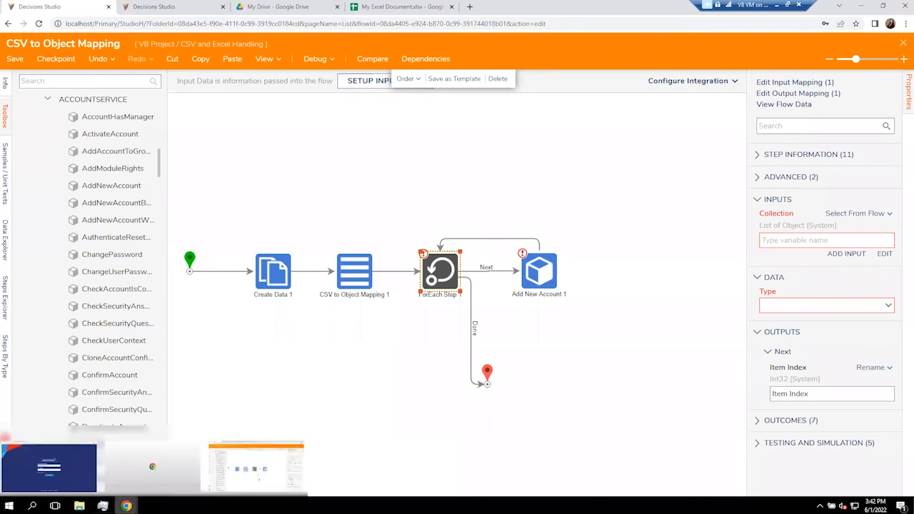
Set ForEach Step 1's Collection to the OUTPUTS list of Account objects.
left_click(214, 391)
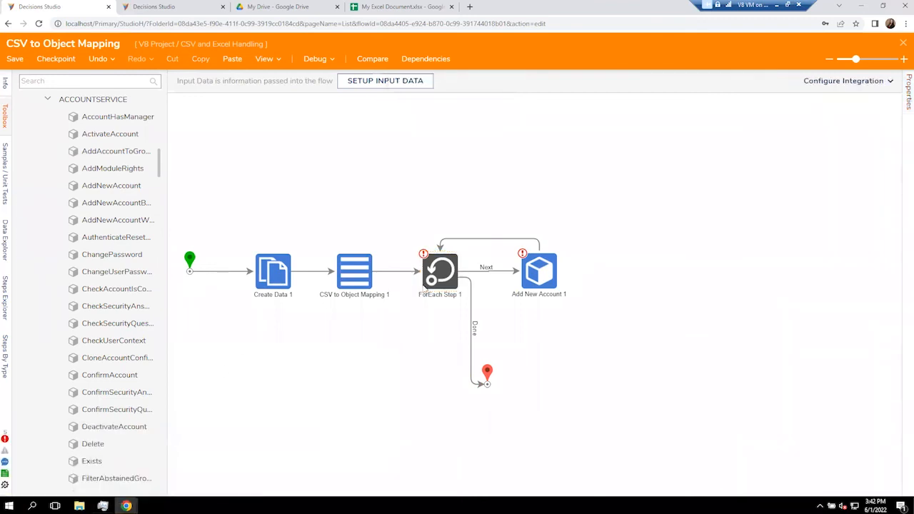
left_click(434, 278)
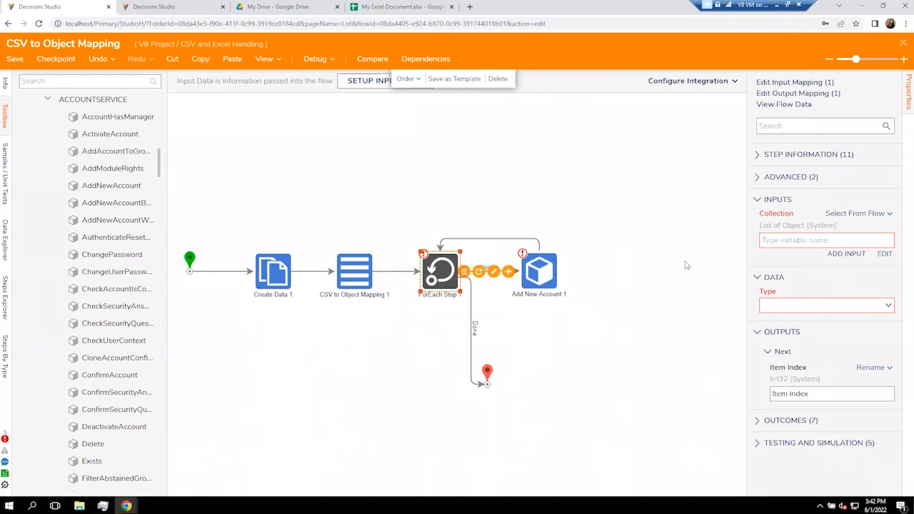
left_click(884, 254)
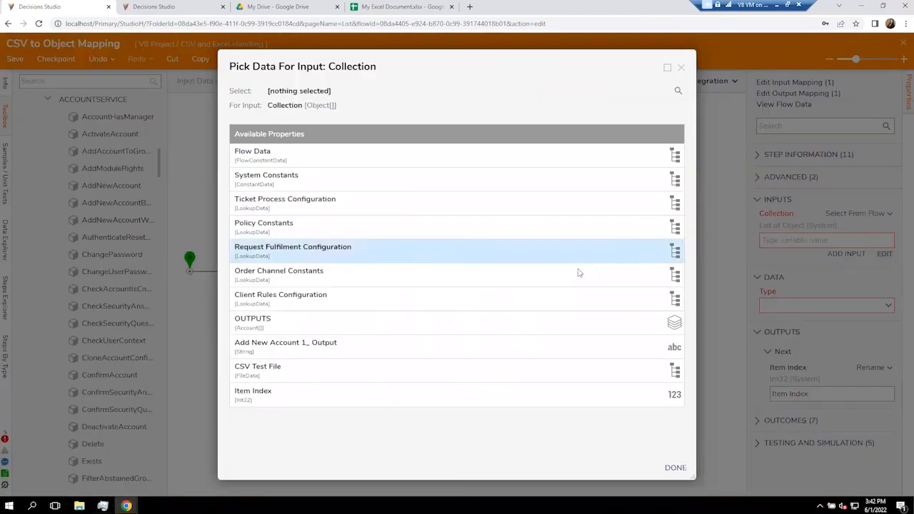
left_click(440, 321)
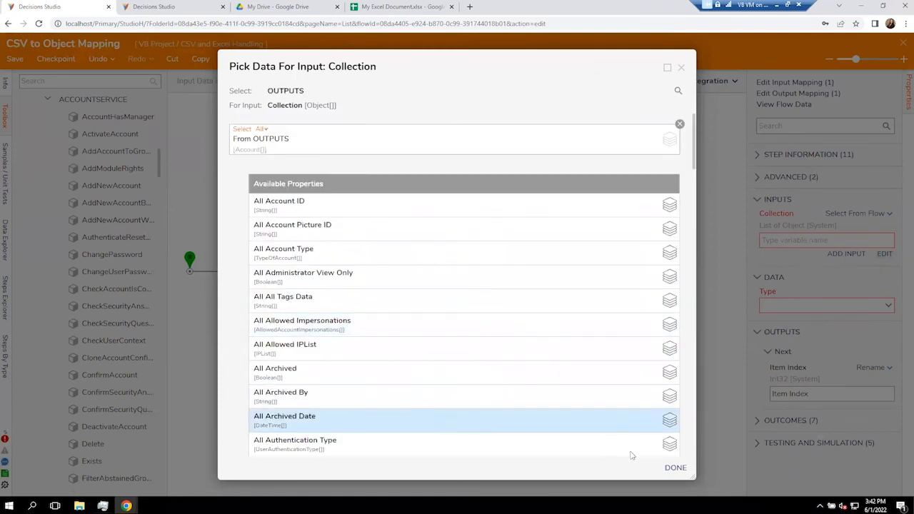
left_click(675, 469)
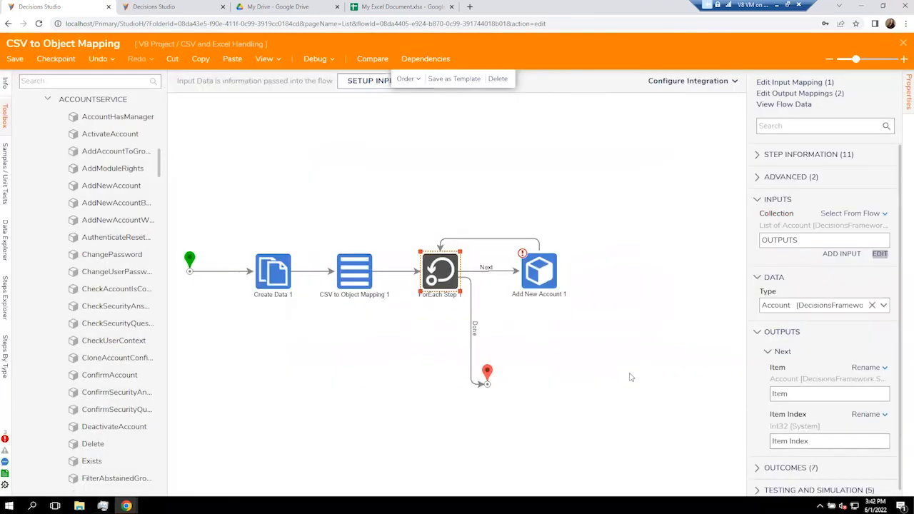
left_click(552, 279)
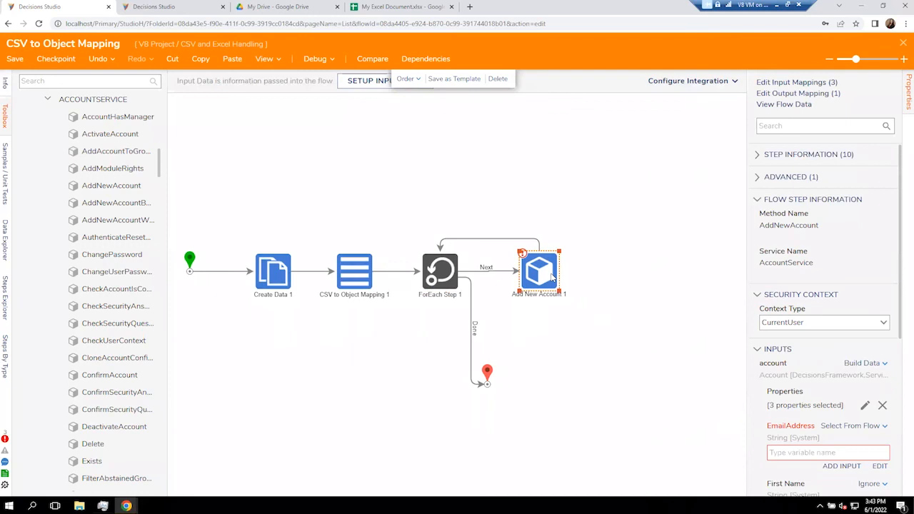
Map the EmailAddress input to Item.EmailAddress from the flow.
left_click(865, 406)
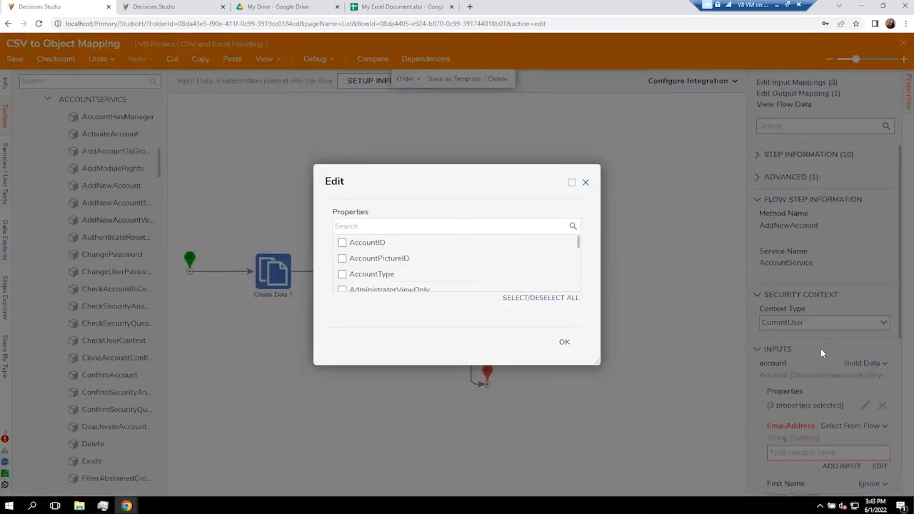
left_click(586, 182)
scroll(826, 365, "down", 1)
left_click(880, 377)
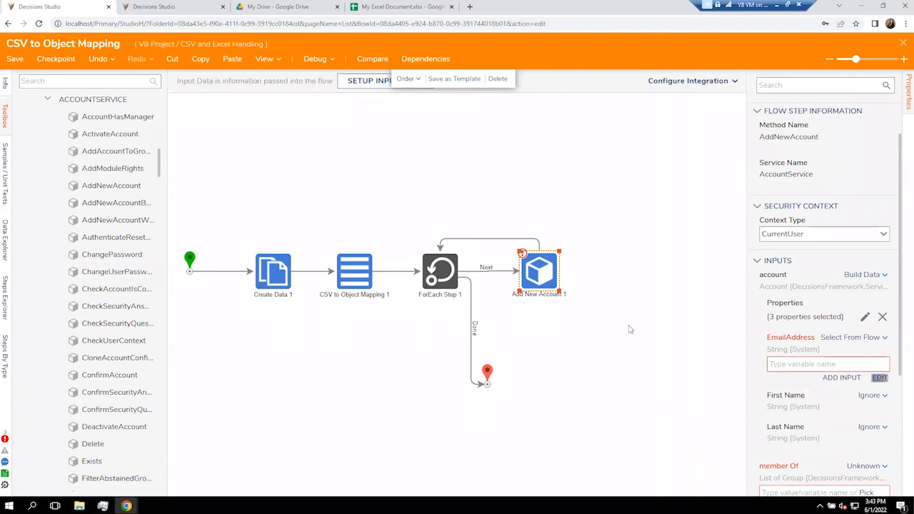
left_click(341, 322)
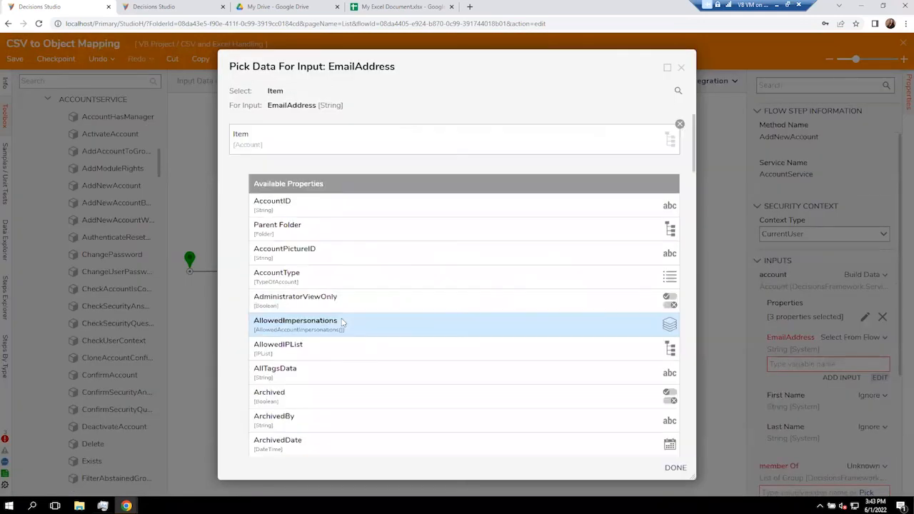
scroll(341, 322, "down", 10)
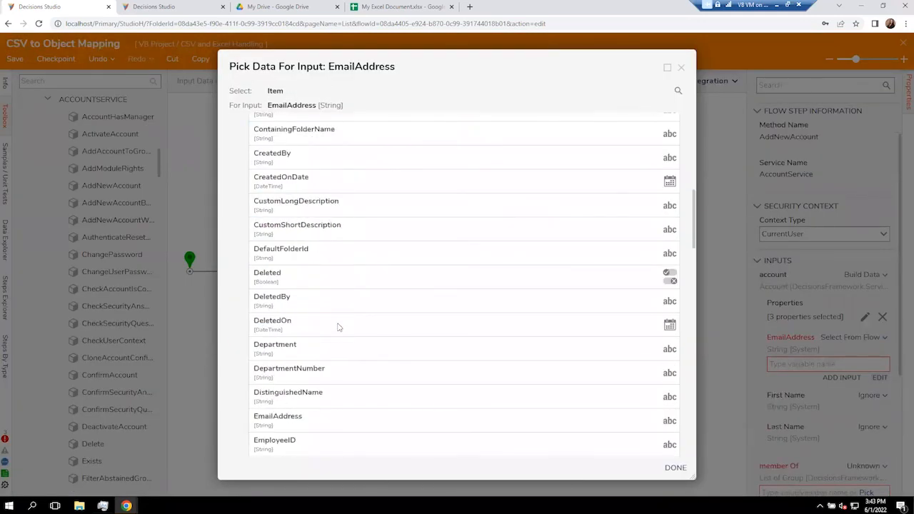
left_click(320, 423)
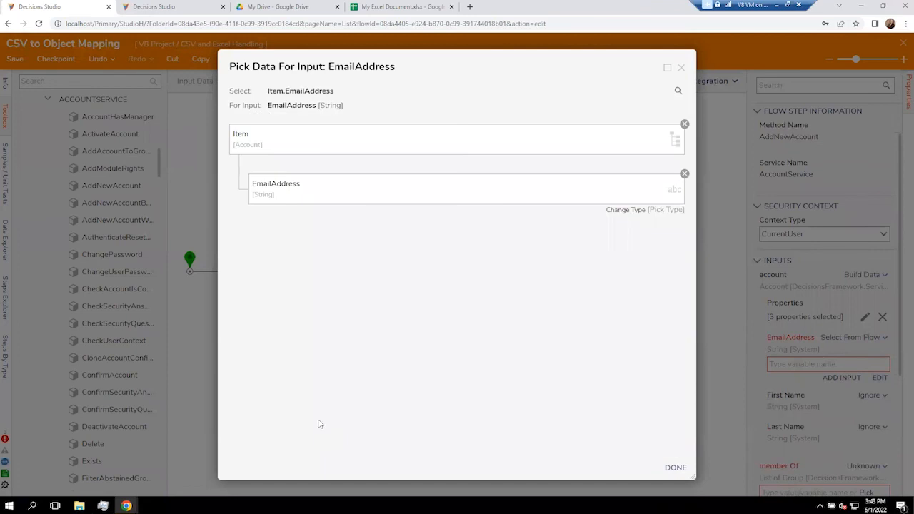
left_click(675, 468)
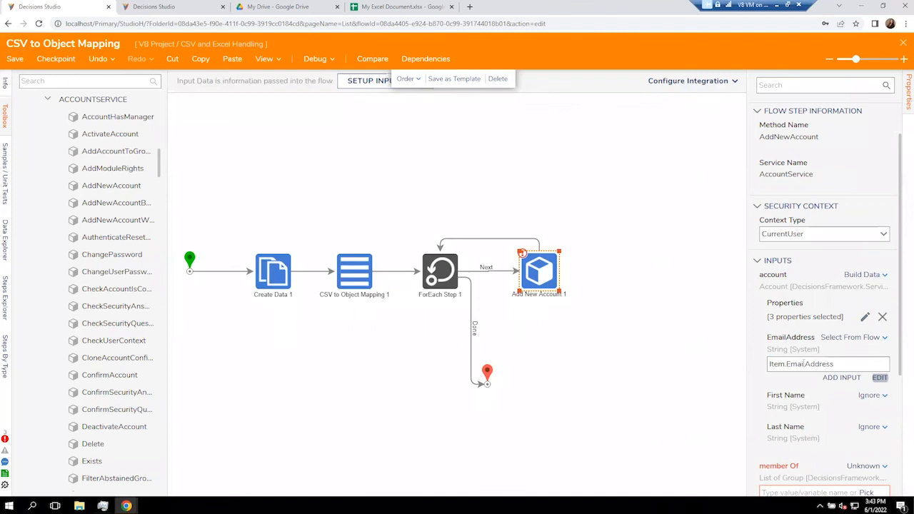
left_click_drag(787, 364, 748, 368)
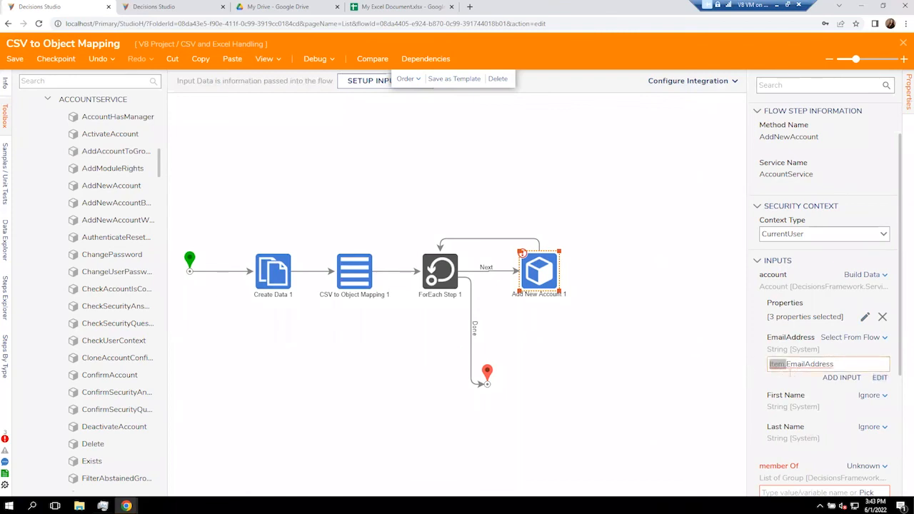
Map the First Name input to Item.FirstName.
left_click(869, 395)
left_click(810, 373)
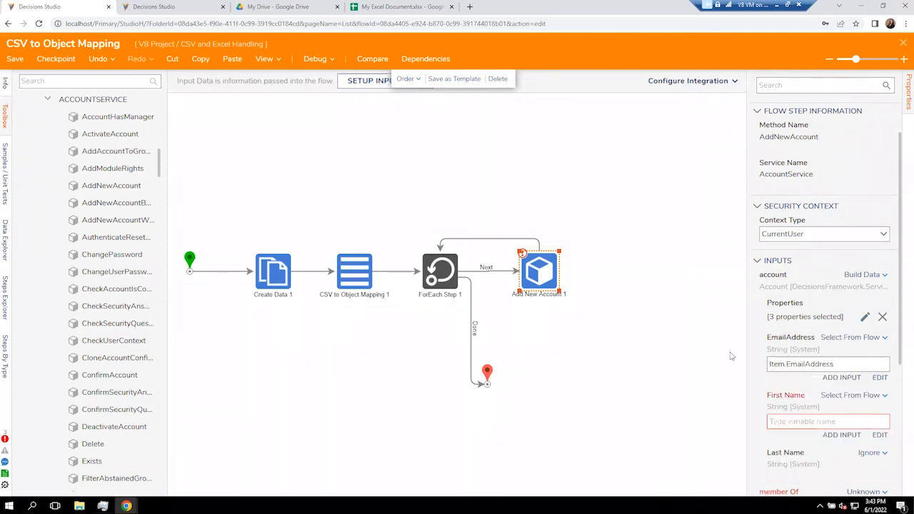
left_click(681, 69)
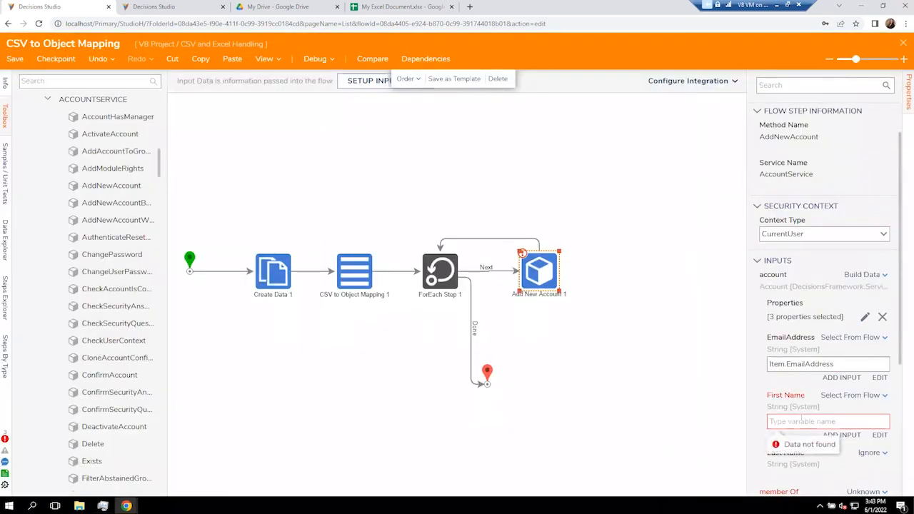
type("Item.f")
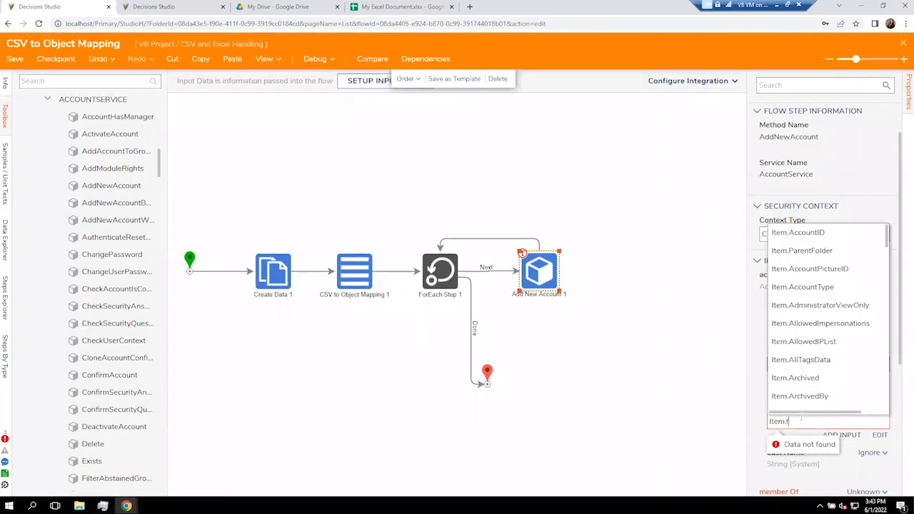
type("irst")
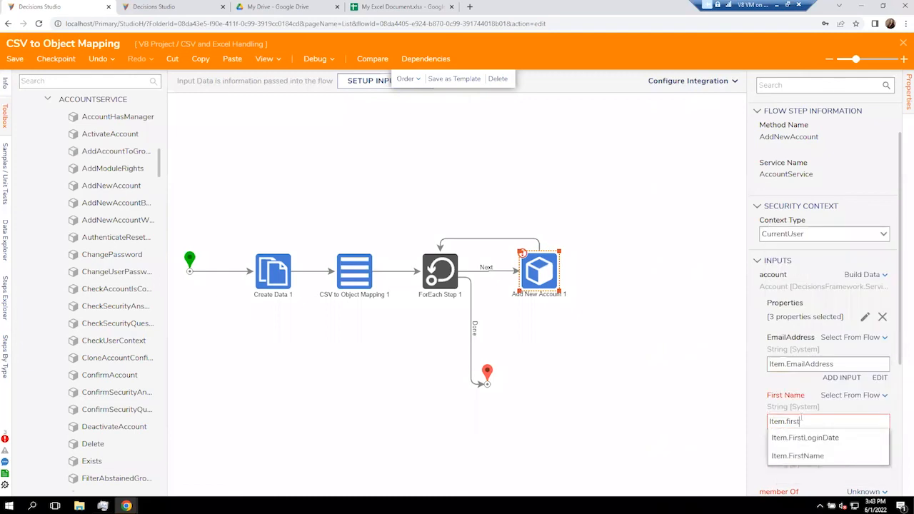
left_click(796, 457)
scroll(773, 402, "down", 1)
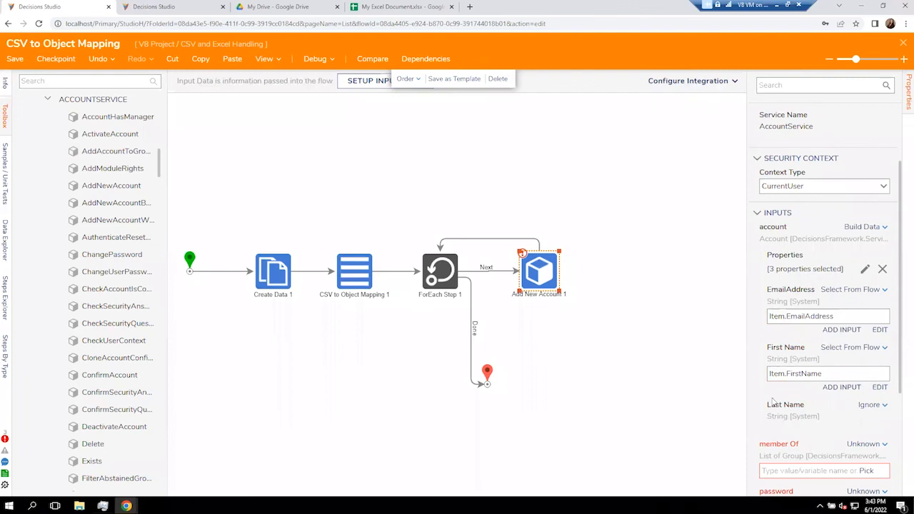
Map the Last Name input to Item.LastName.
left_click(871, 405)
left_click(872, 408)
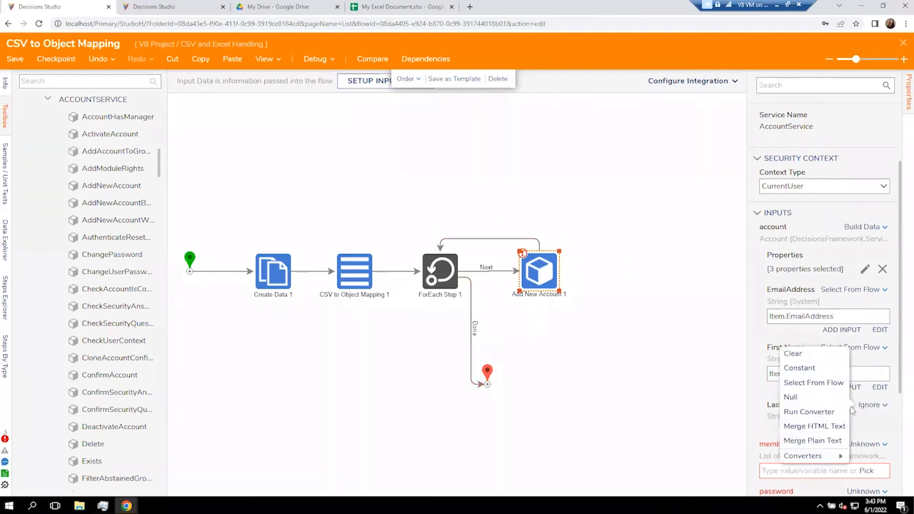
left_click(810, 377)
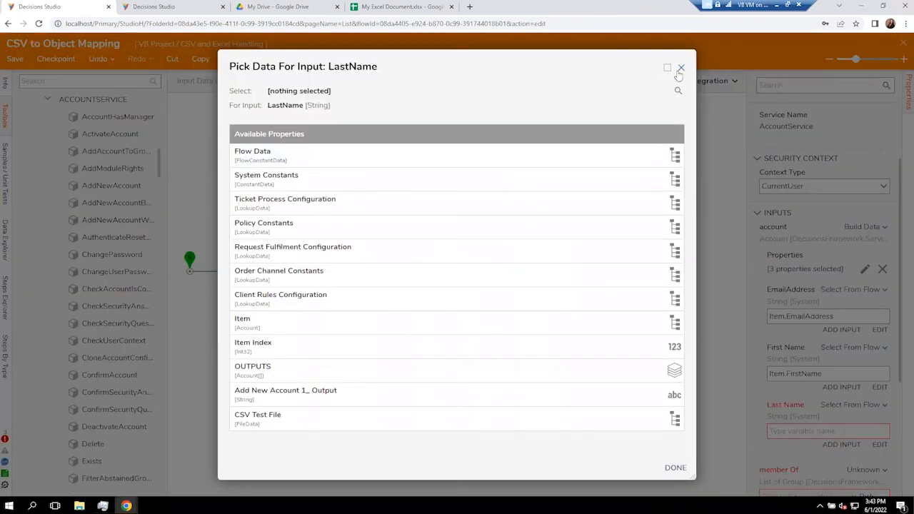
left_click(681, 68)
left_click(812, 430)
type("Item.last")
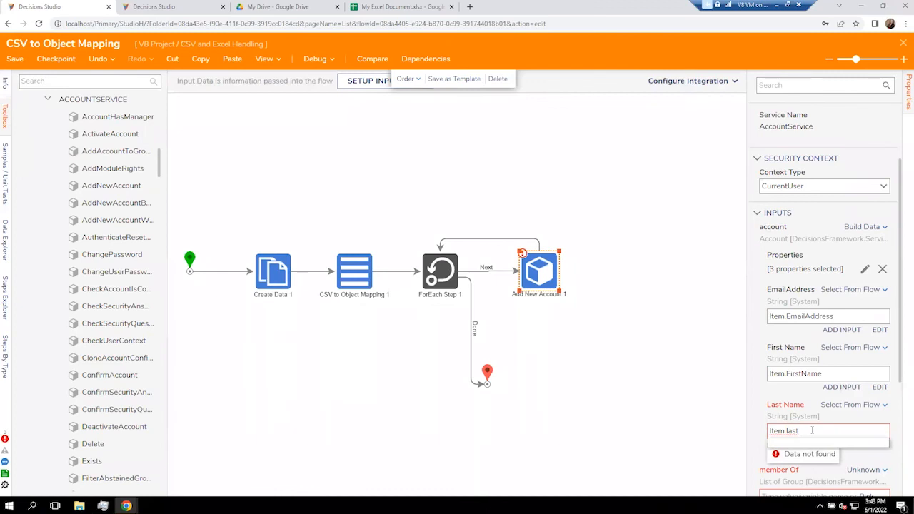
left_click(810, 414)
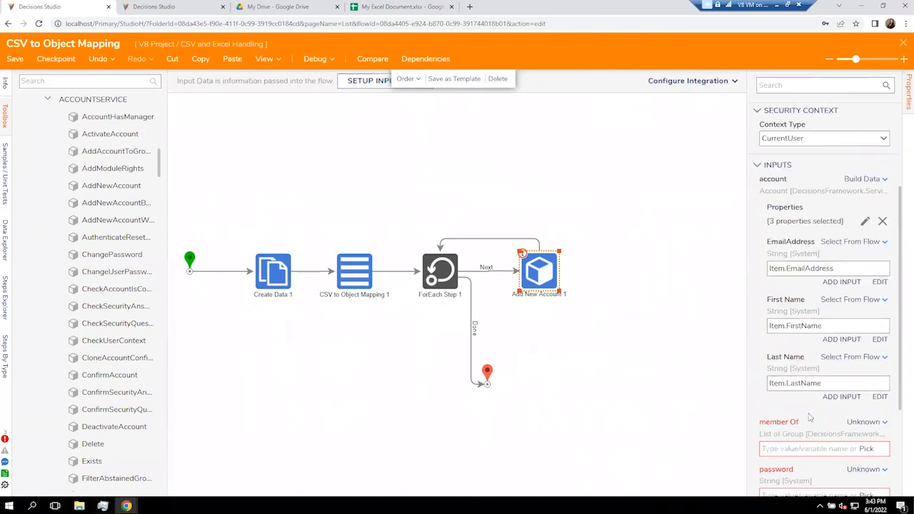
scroll(810, 417, "down", 1)
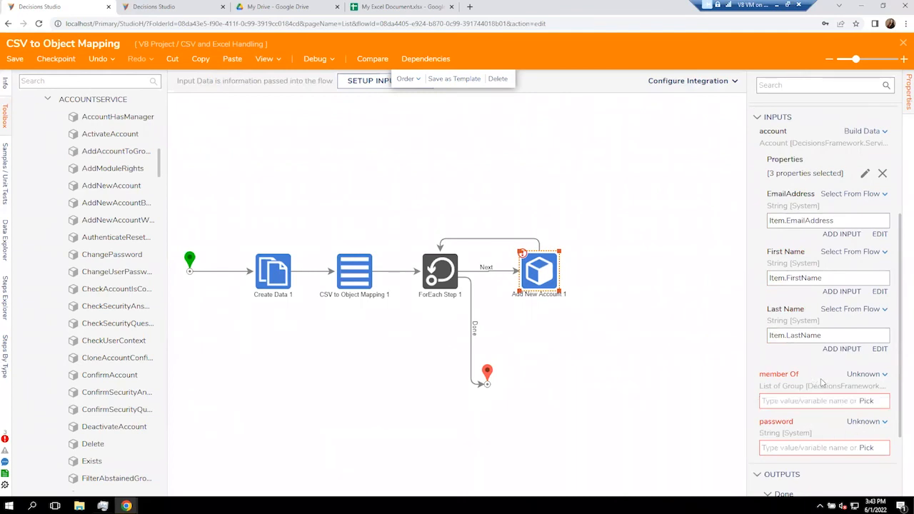
Map Add New Account's member Of to a constant containing the All Users group.
left_click(871, 378)
left_click(790, 331)
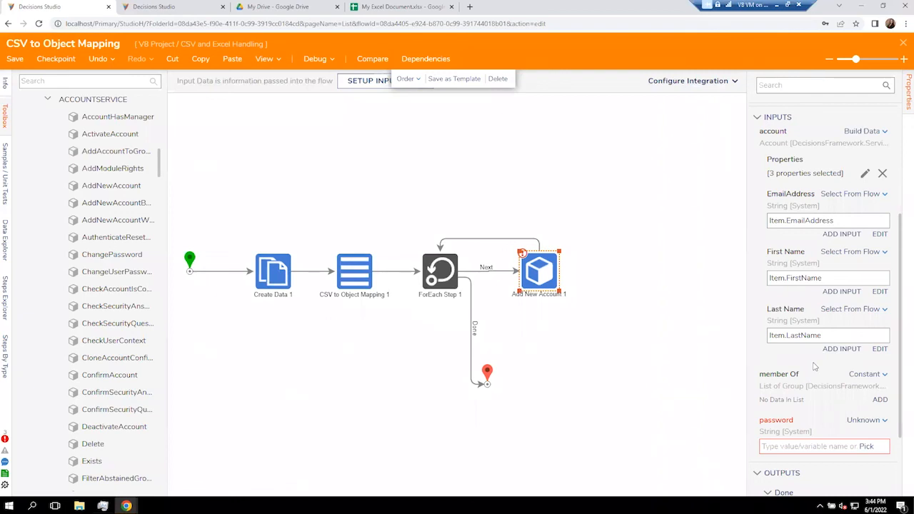
left_click(880, 399)
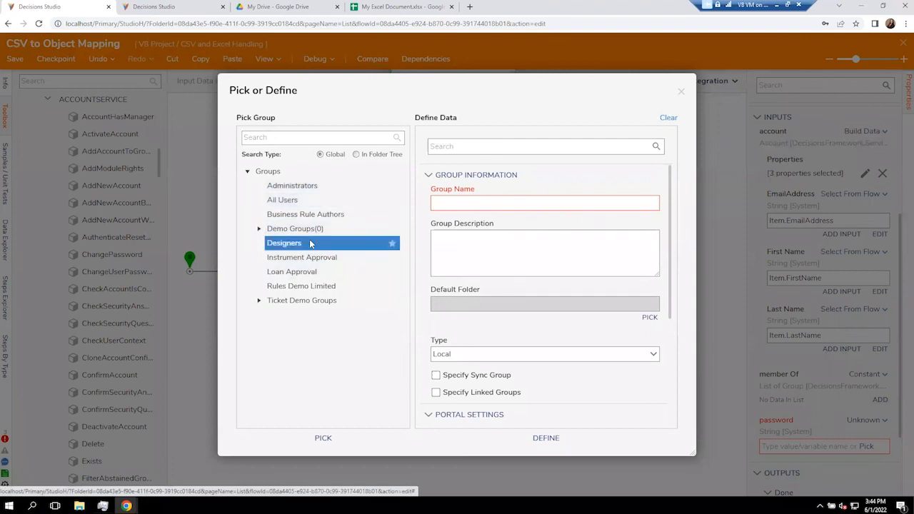
left_click(304, 203)
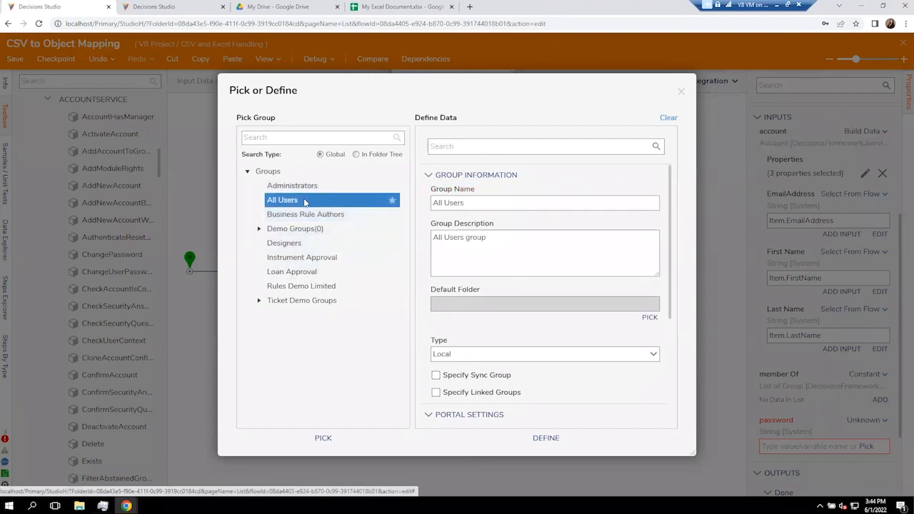
left_click(546, 438)
Set the account password to a constant value and enter the password.
left_click(866, 430)
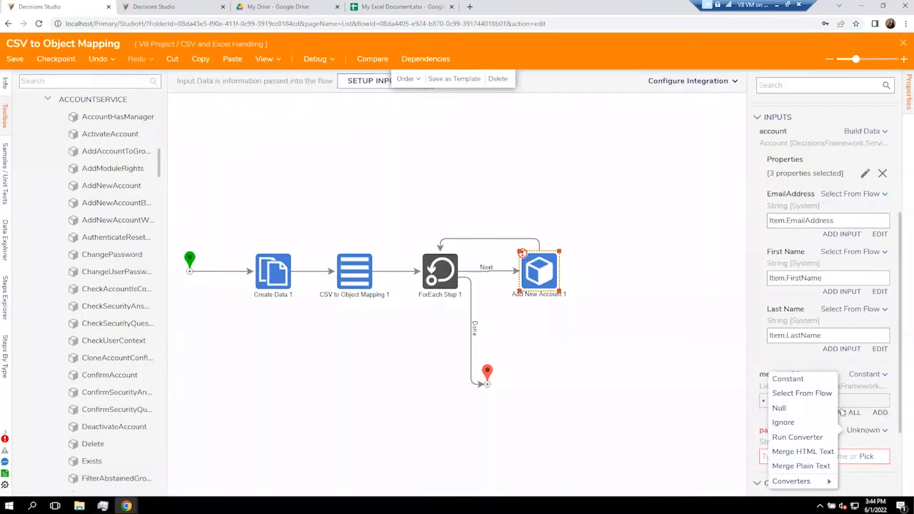
left_click(788, 378)
left_click(804, 455)
type("admin")
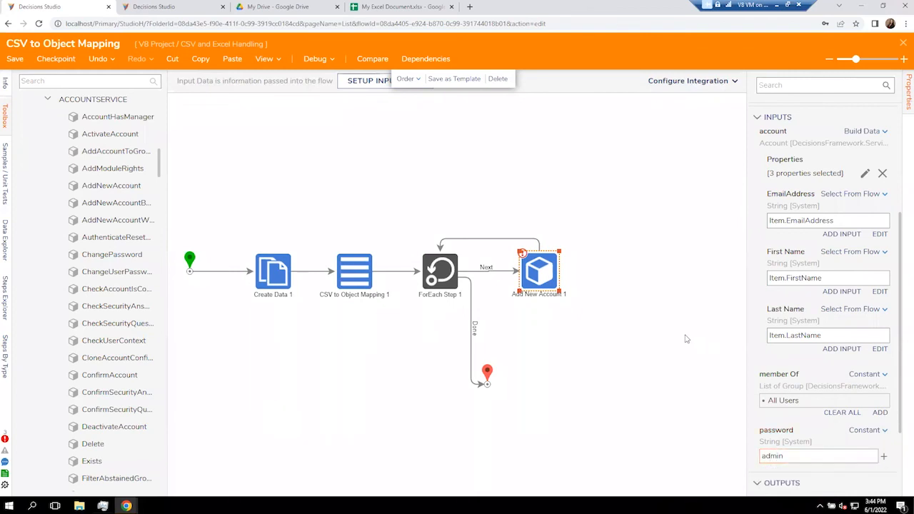
left_click(686, 338)
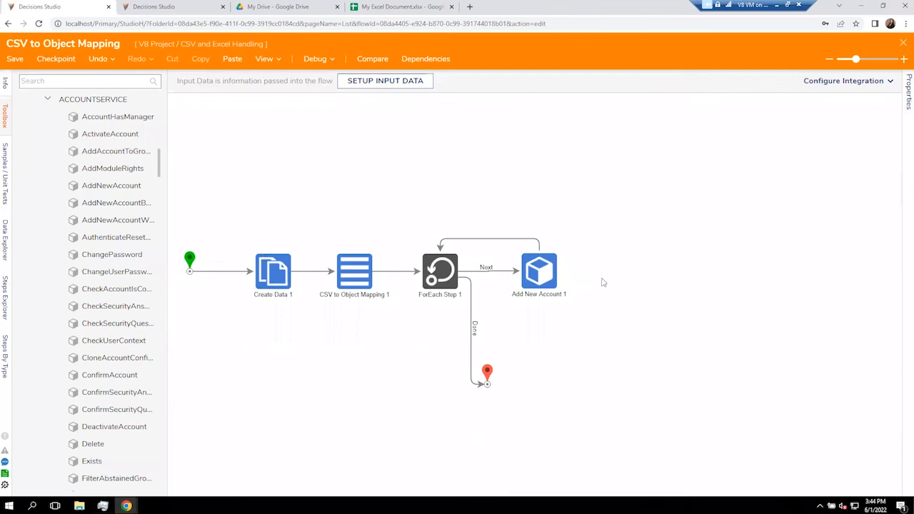
Debug the CSV to Object Mapping flow, then view the Accounts list in the other tab.
left_click(320, 63)
left_click(425, 217)
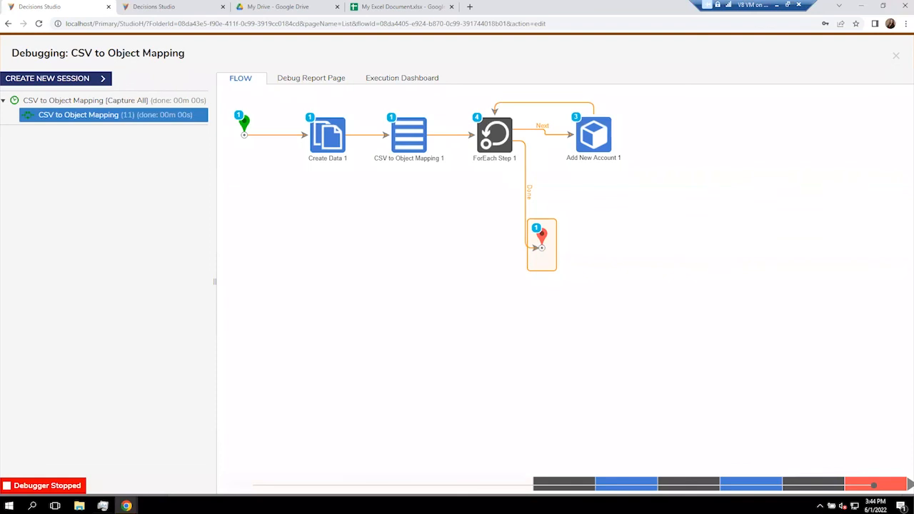
left_click(166, 7)
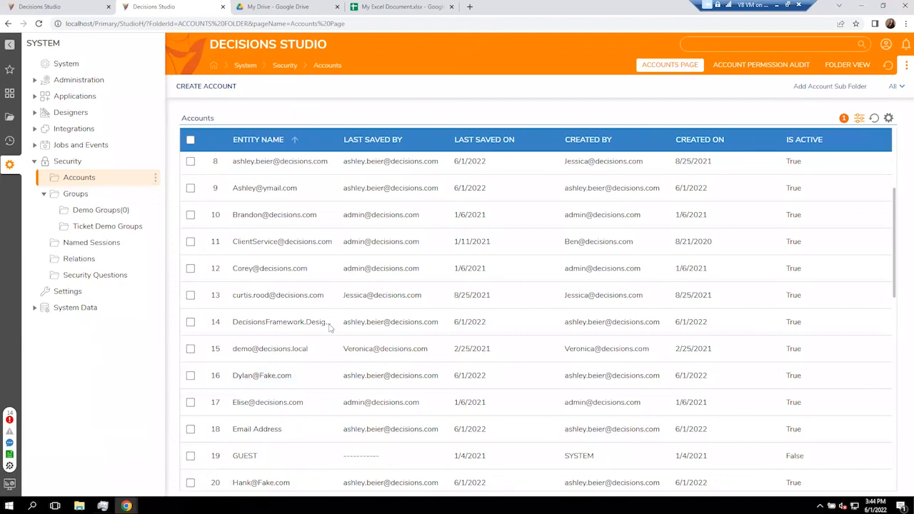
Scroll the Accounts grid to the top, then go back to the CSV to Object Mapping debug results.
scroll(349, 307, "up", 2)
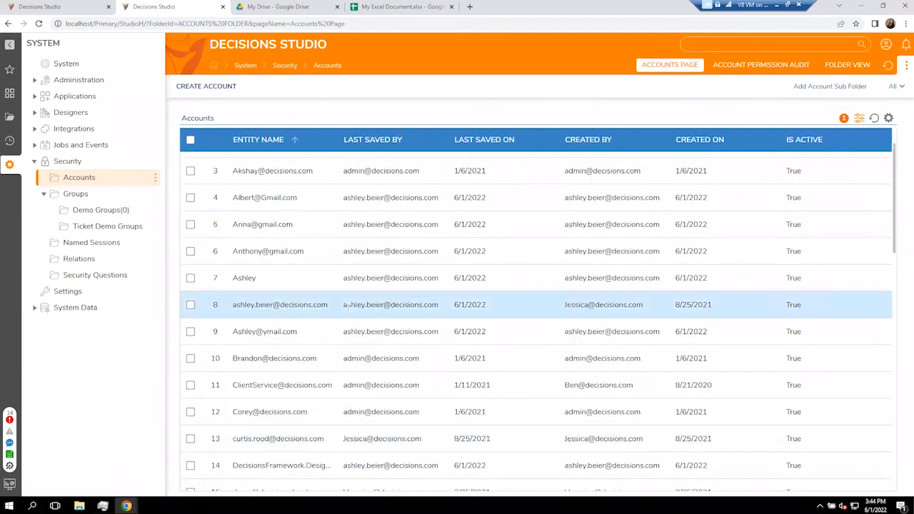
scroll(350, 309, "up", 1)
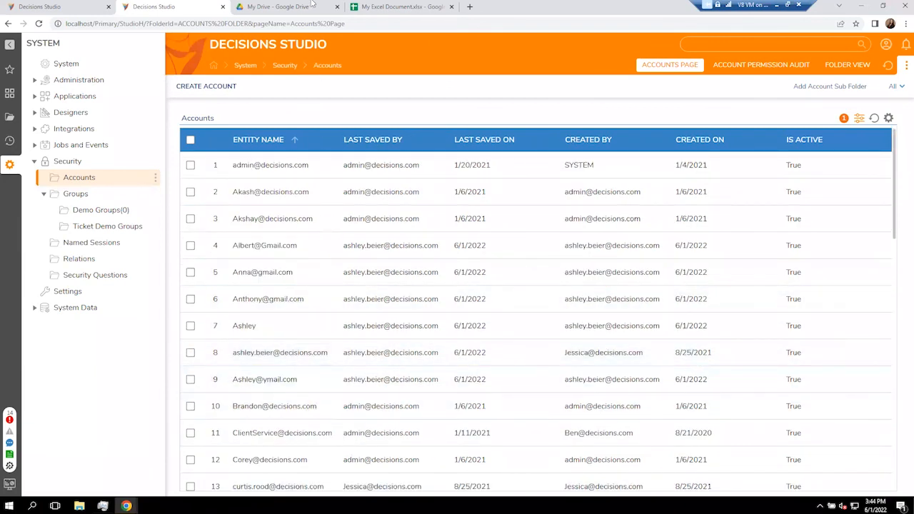
left_click(66, 6)
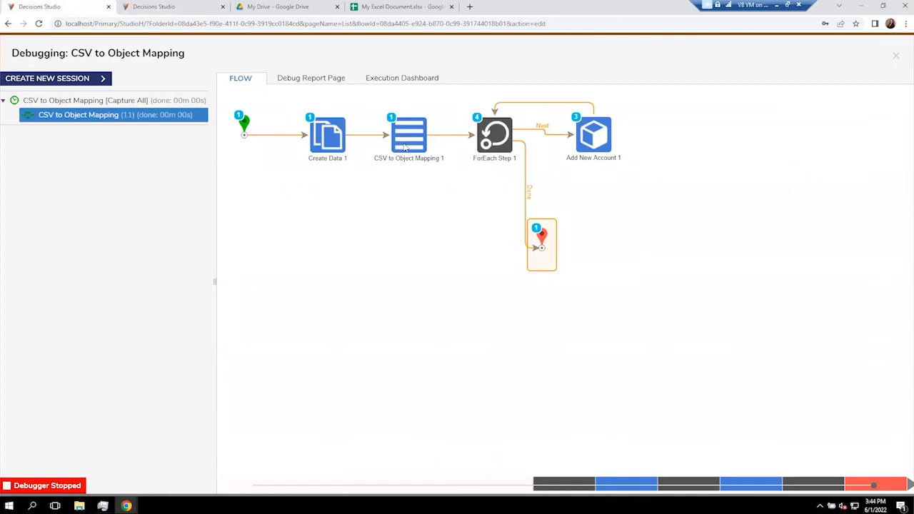
left_click(405, 146)
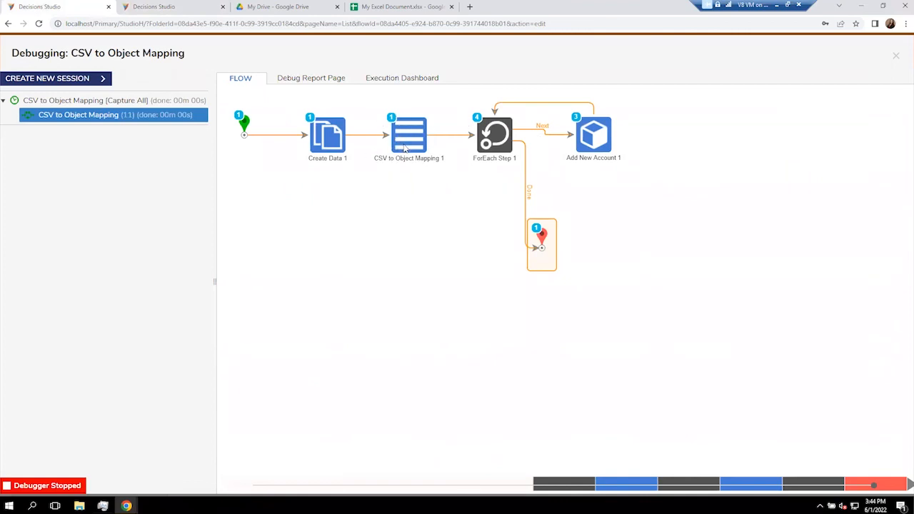